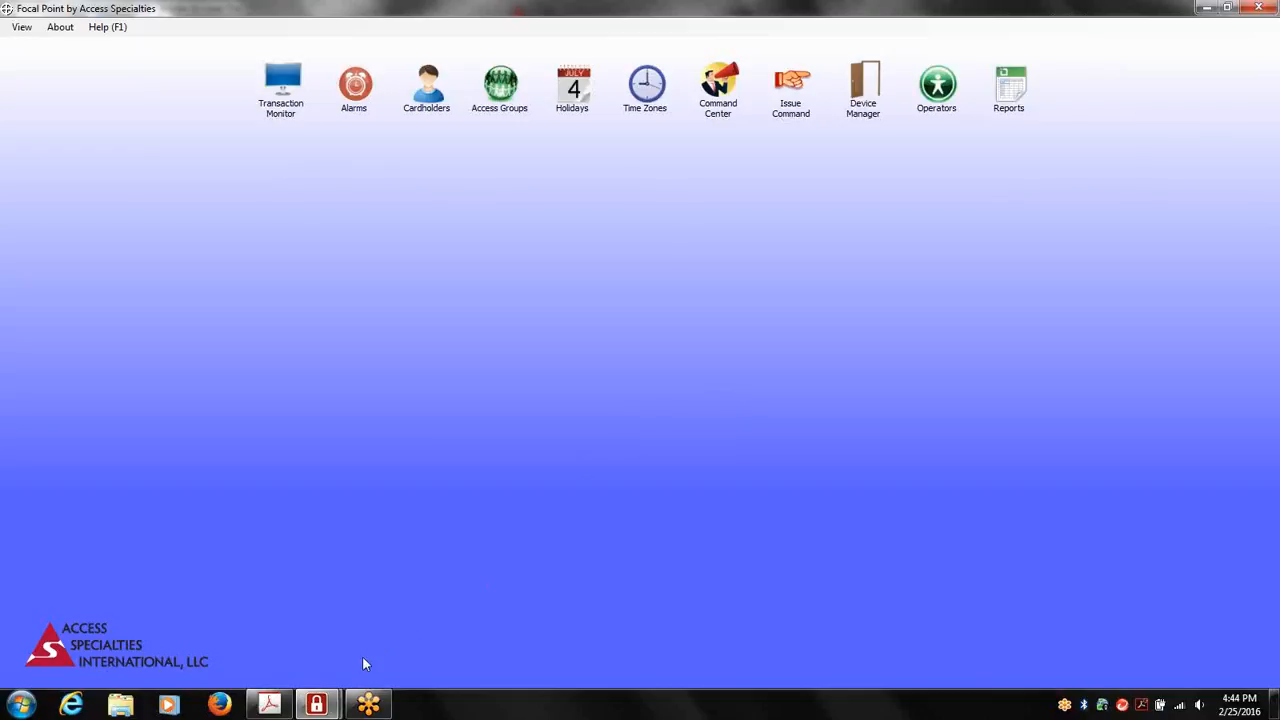
Switch to Adobe Acrobat to view the system diagram in the Focal Point data sheet, and return to Focal Point
left_click(269, 705)
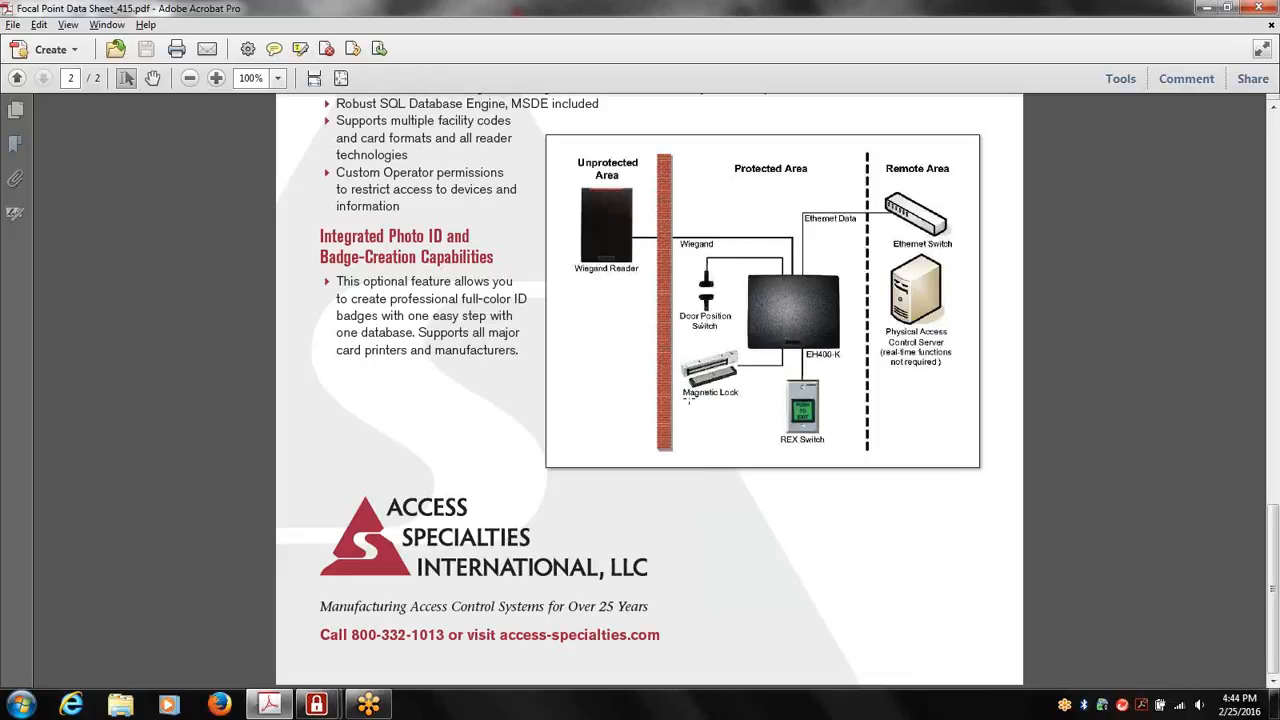
left_click(327, 697)
left_click(232, 622)
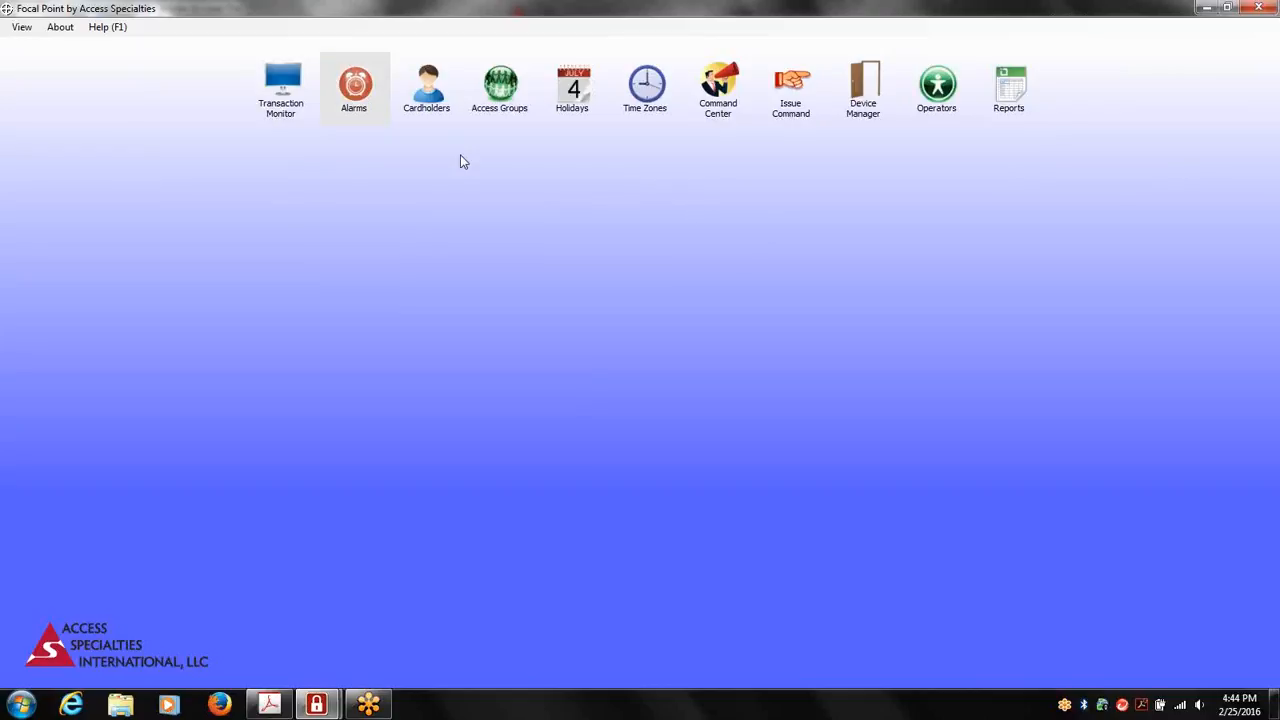
Review the logged transactions and the system's controller connections in the Transaction Monitor
left_click(279, 110)
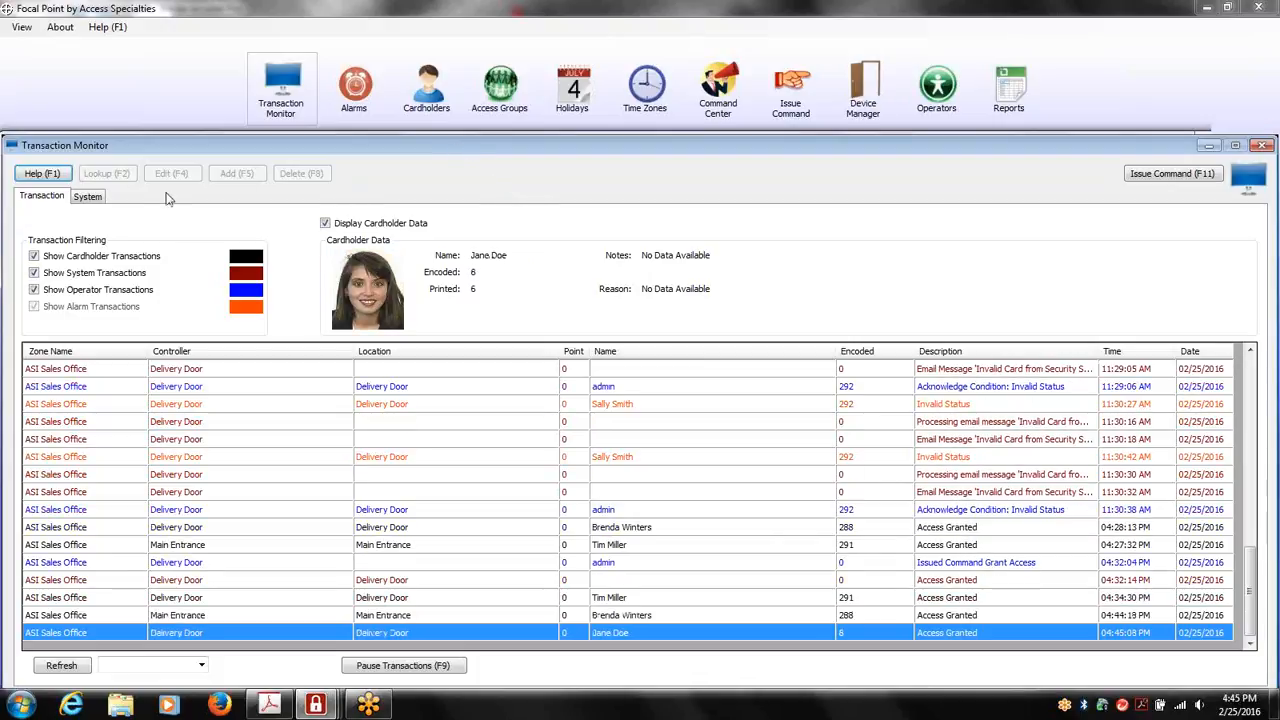
left_click(92, 198)
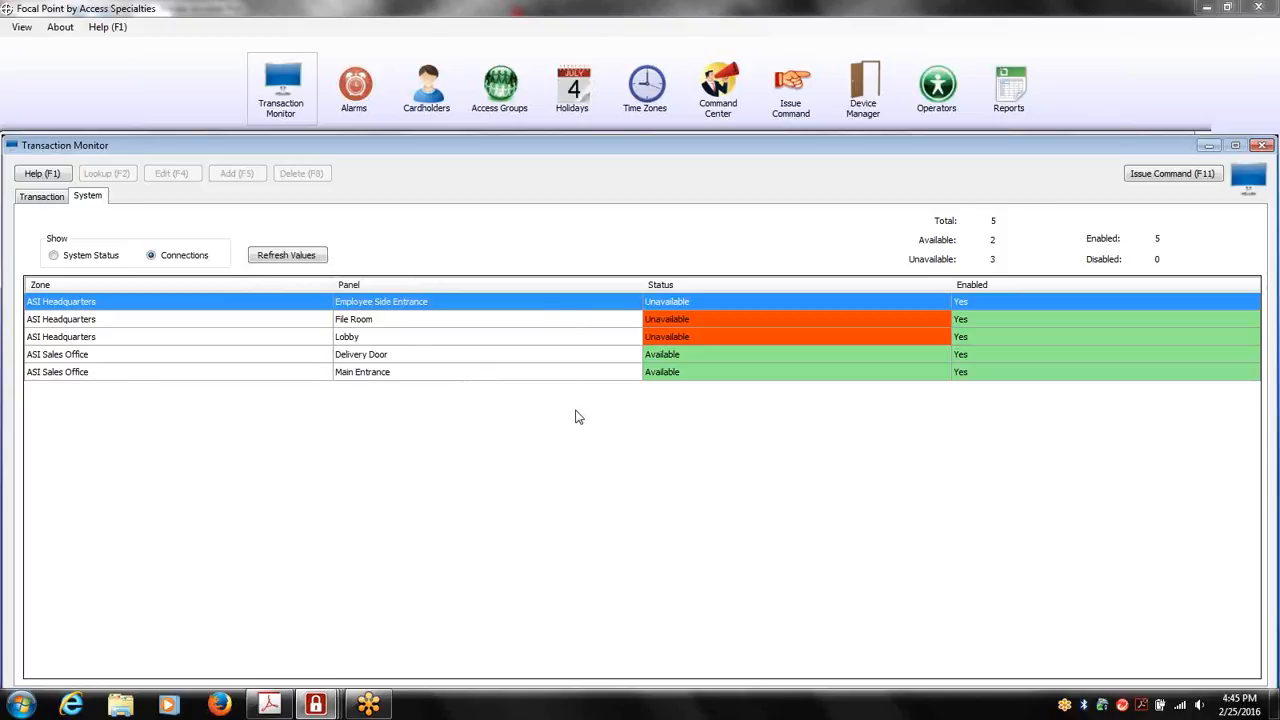
left_click(50, 199)
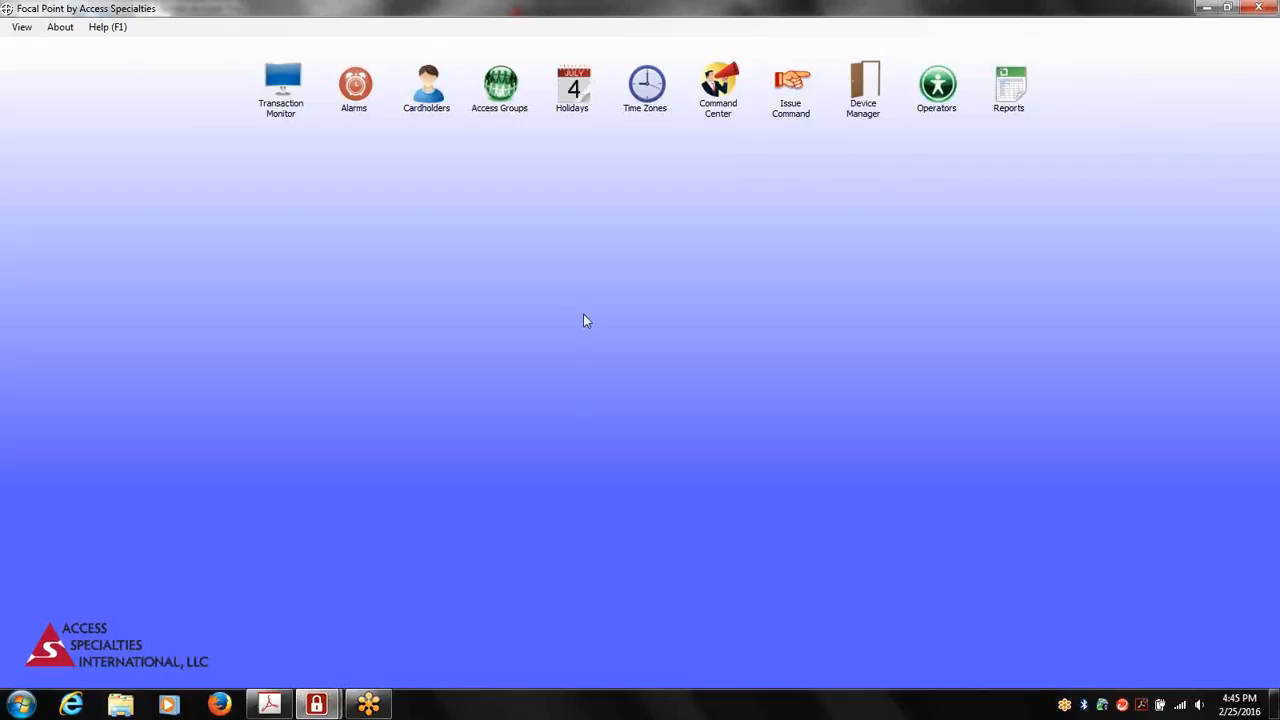
Open the Device Manager and show the controllers configured in the ASI Sales Office zone
left_click(864, 95)
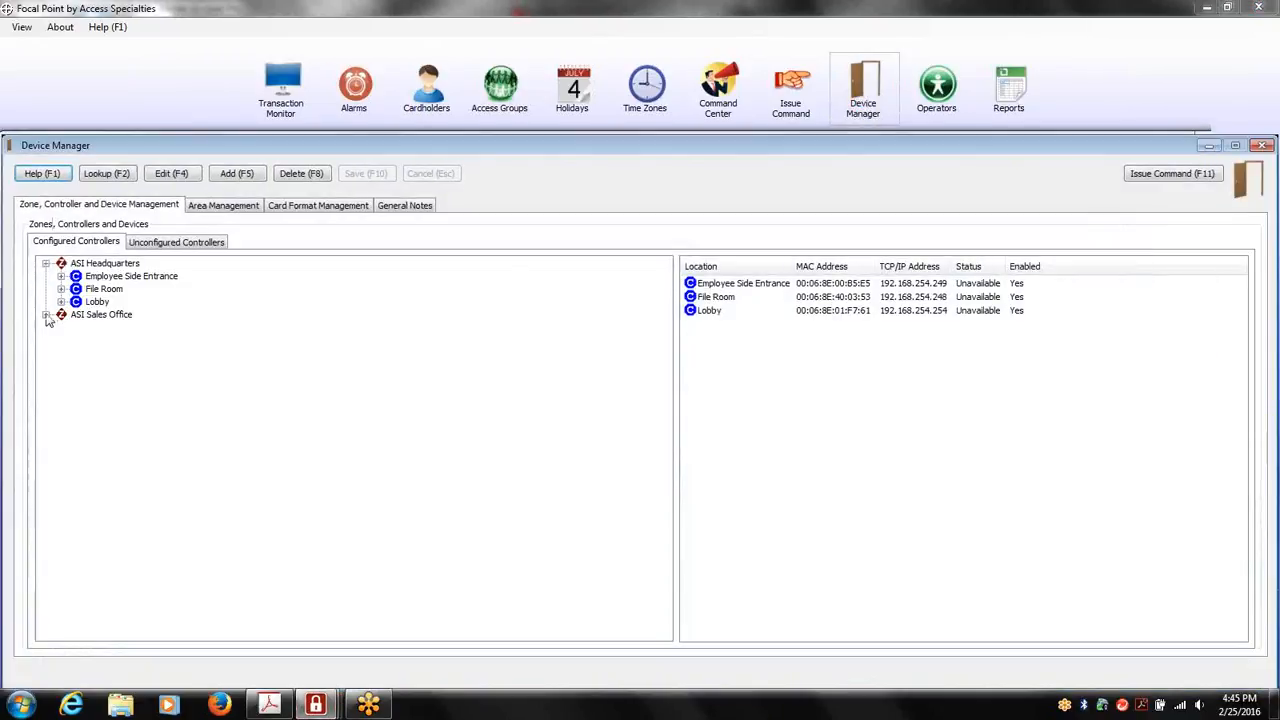
left_click(46, 314)
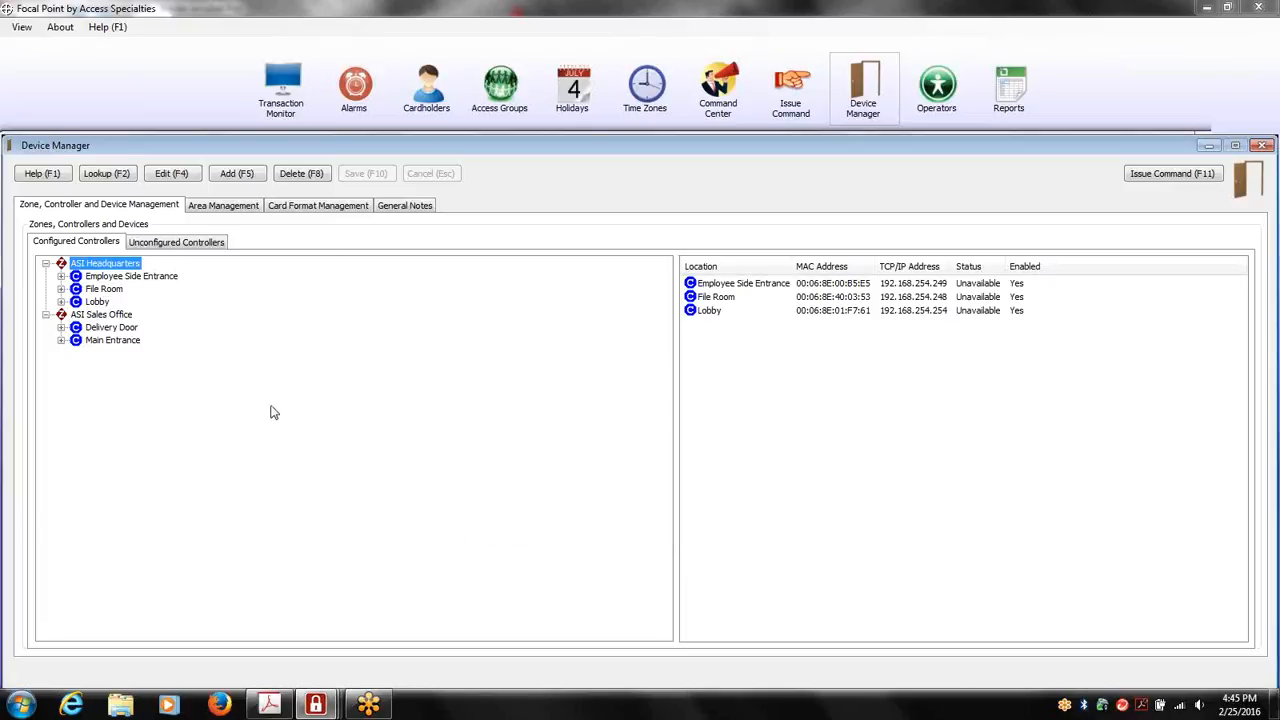
left_click(45, 315)
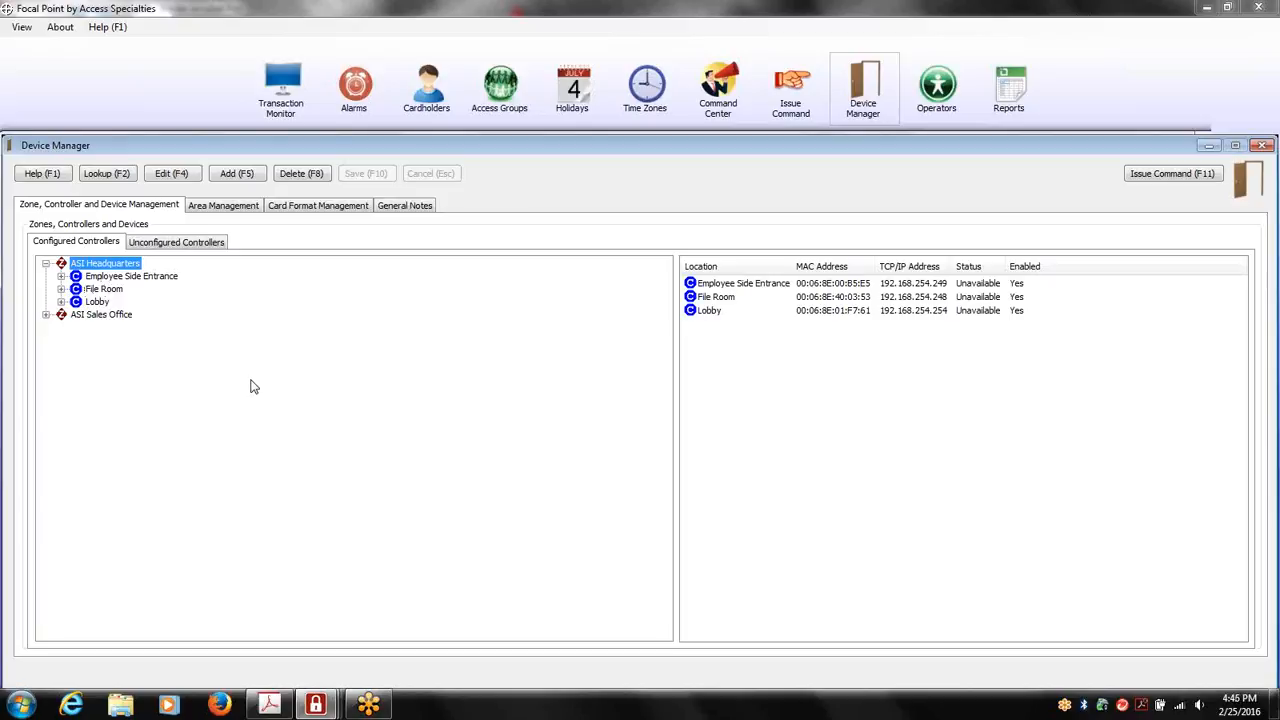
left_click(46, 316)
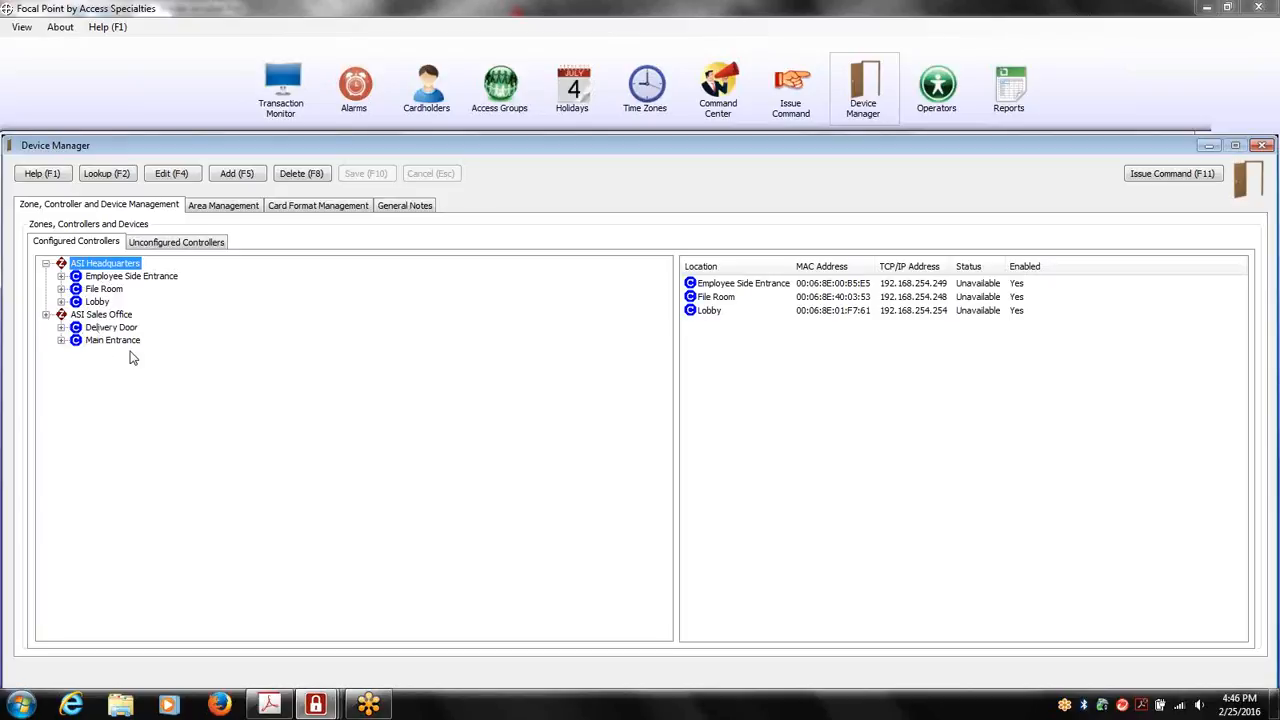
Show the Delivery Door controller's devices and review its controller definition, including the zone choices, without saving changes
left_click(61, 327)
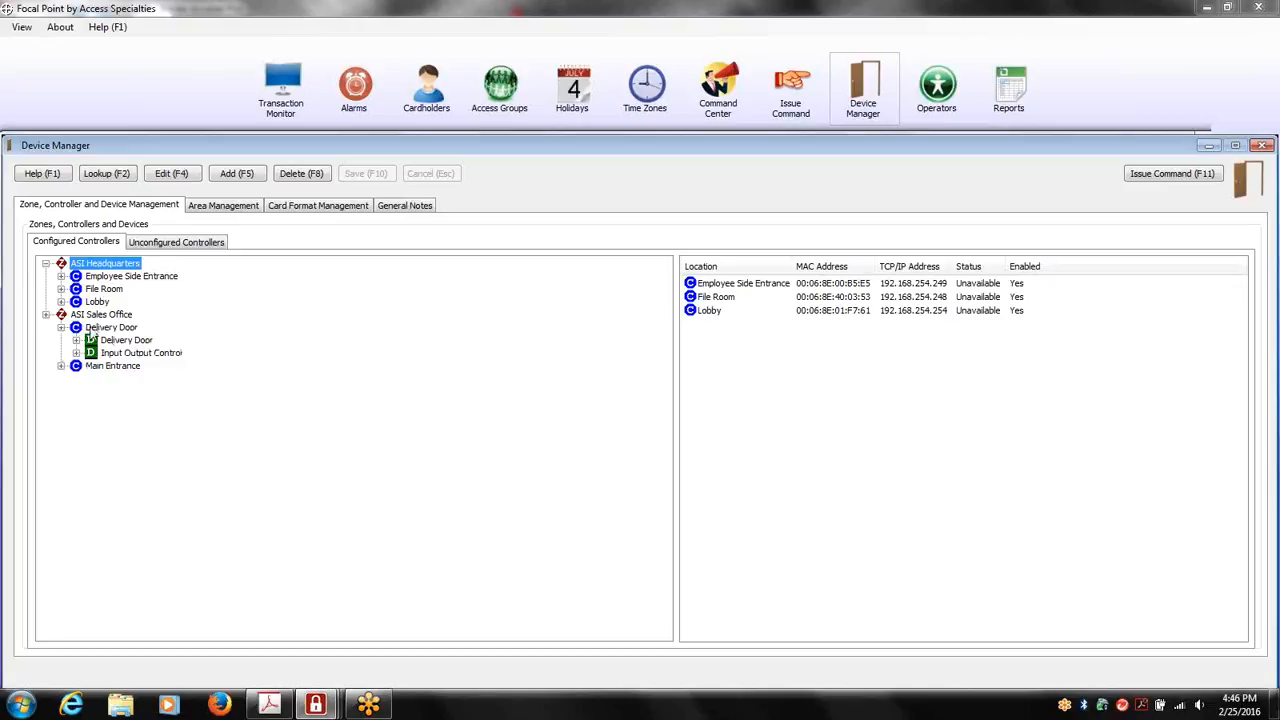
left_click(94, 331)
right_click(94, 331)
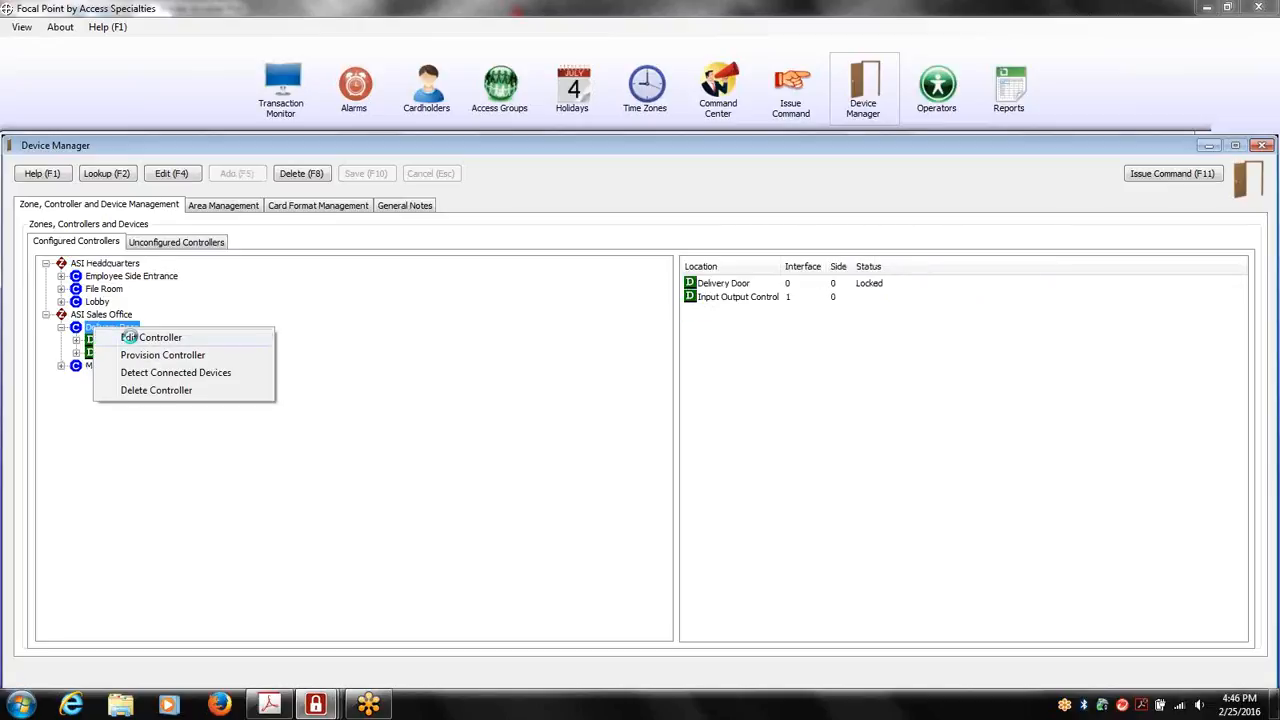
left_click(130, 334)
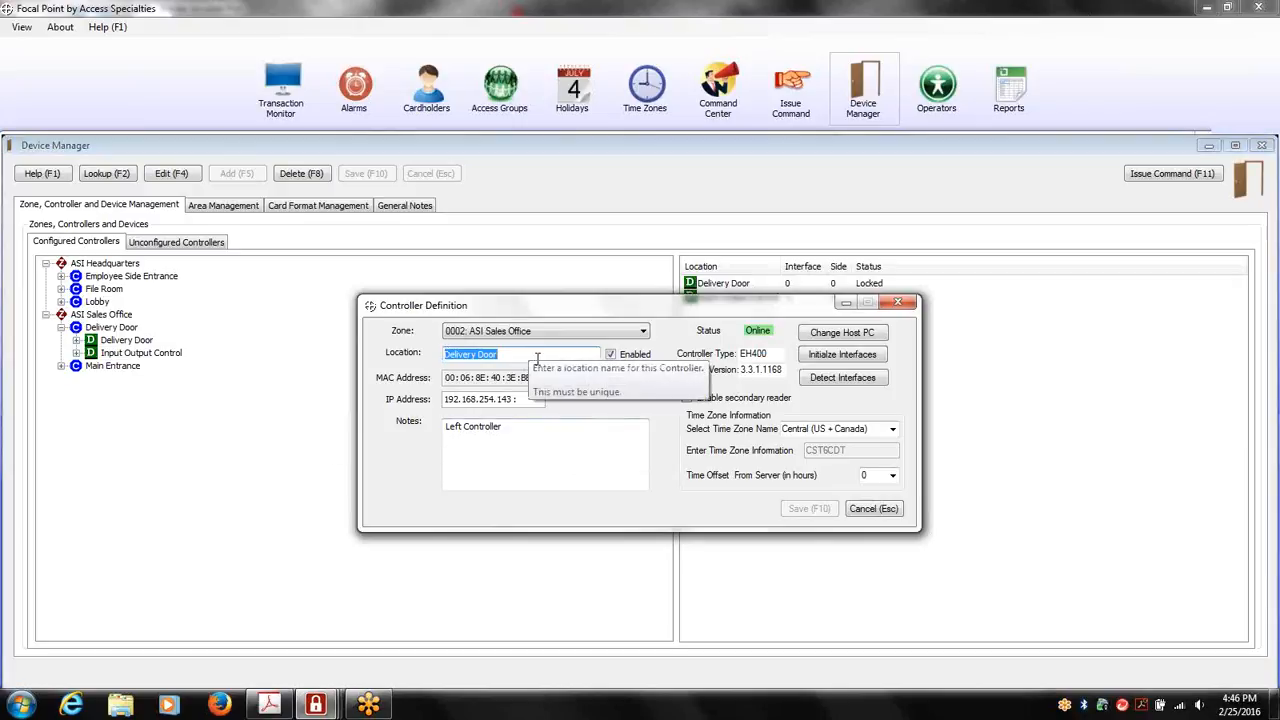
left_click(644, 331)
left_click(647, 340)
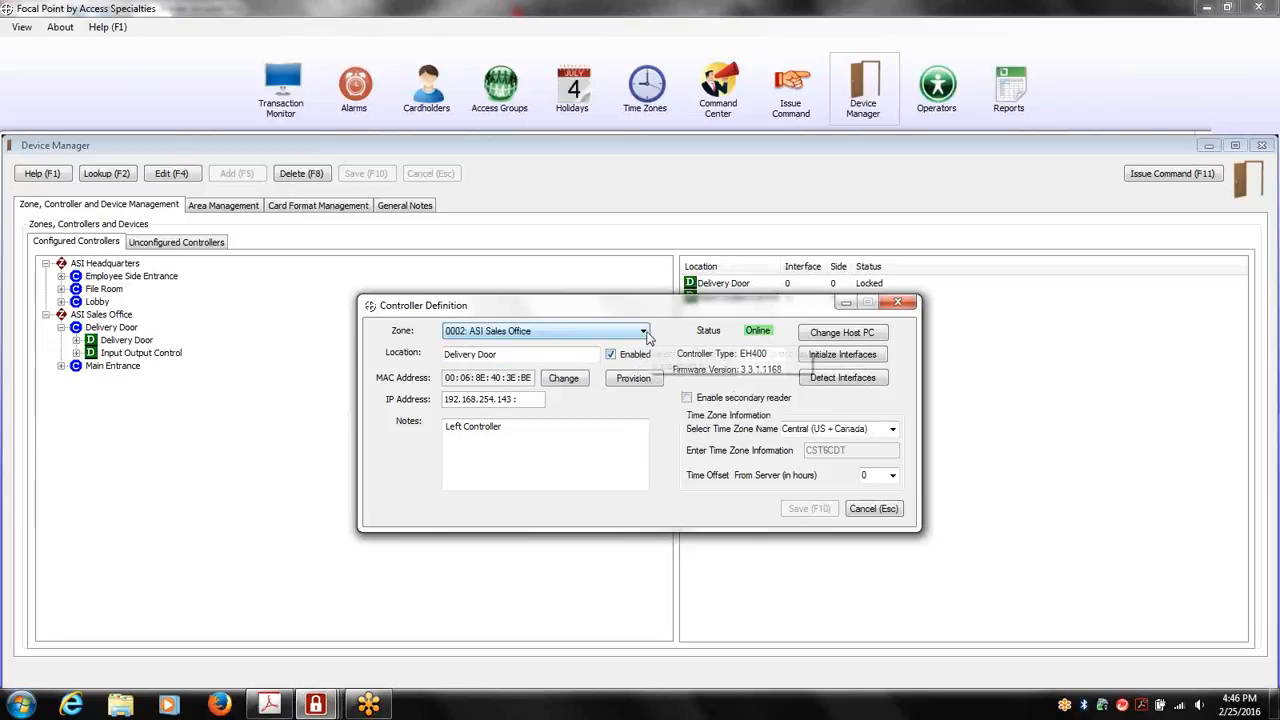
left_click(899, 304)
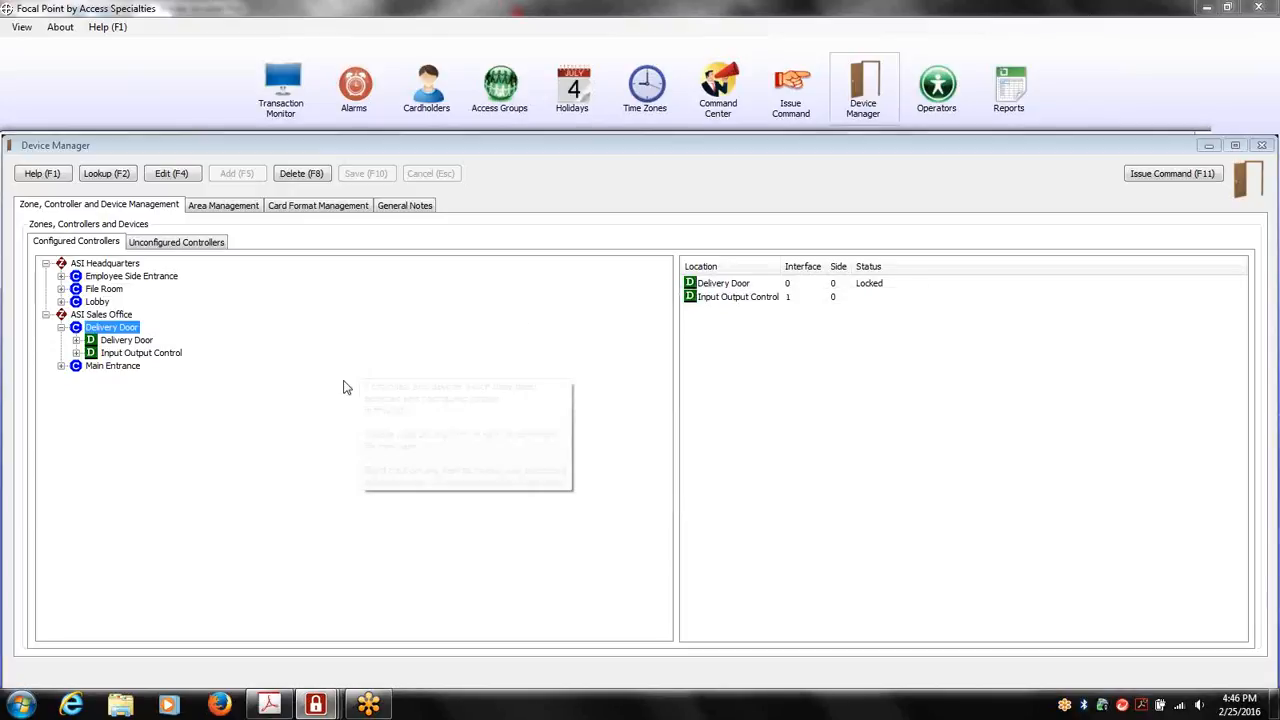
Show the inputs and outputs of the Input Output Control device and select the Siren output
left_click(77, 354)
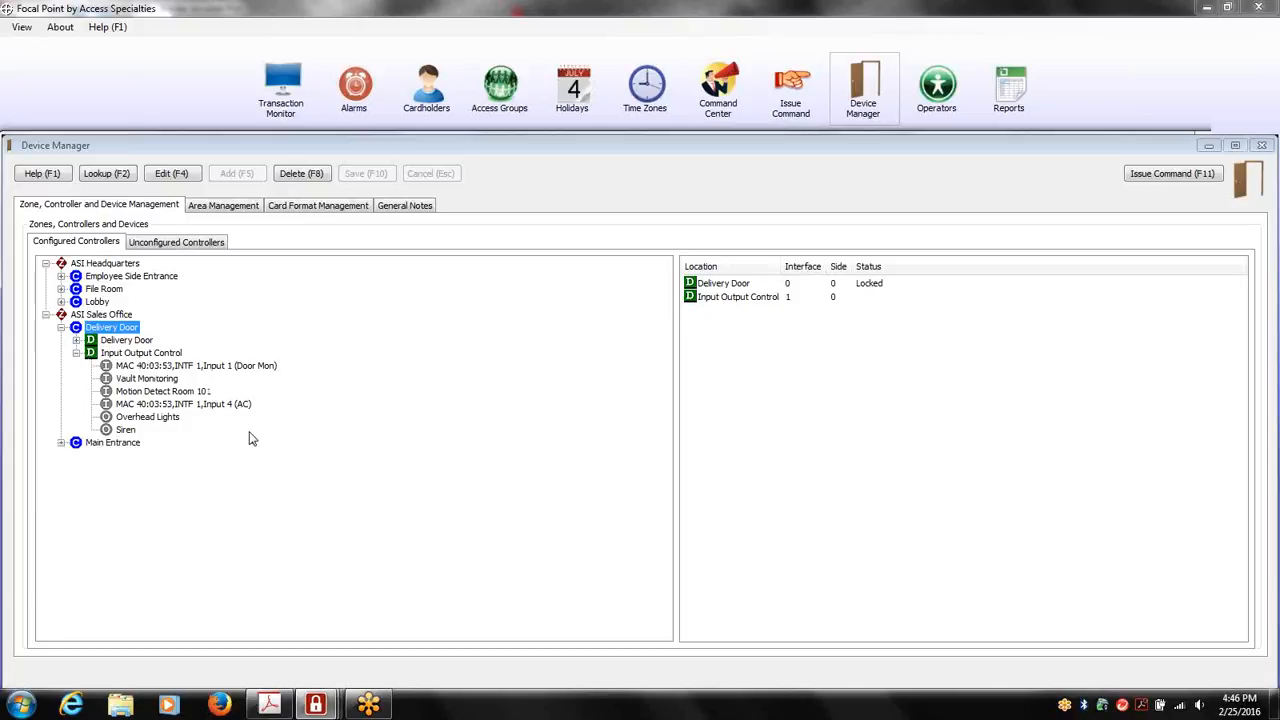
left_click(139, 430)
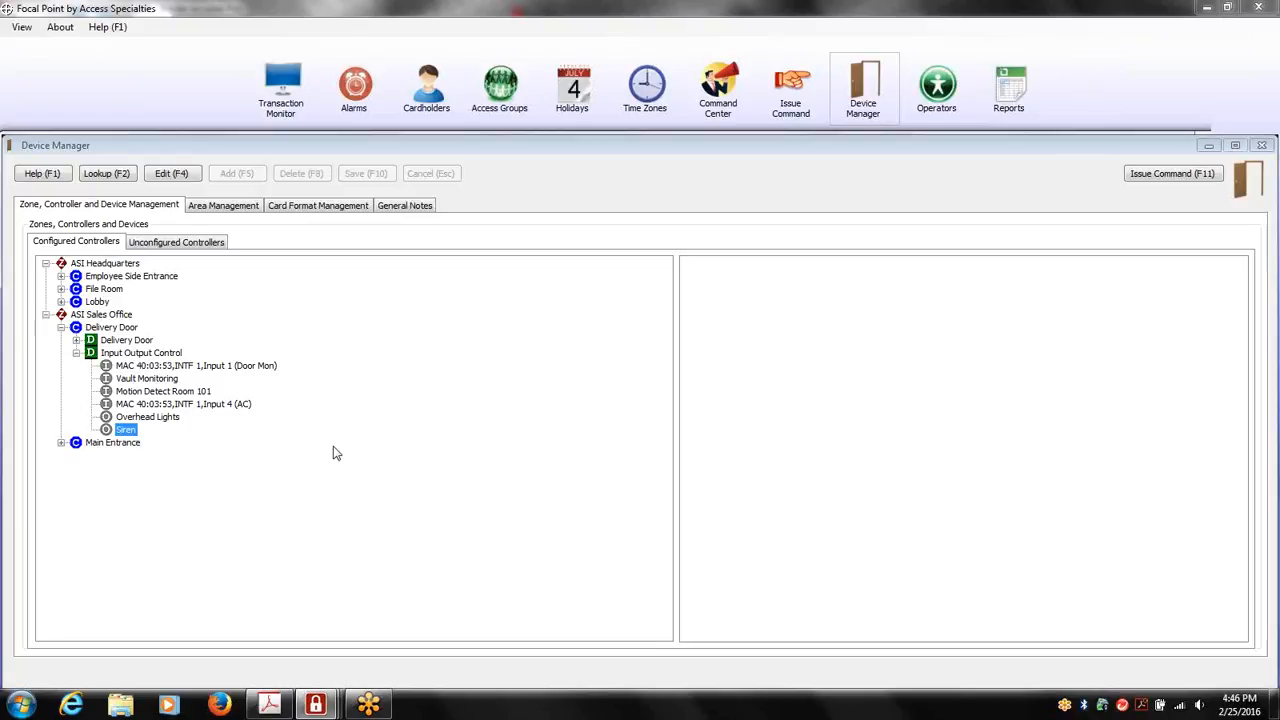
Review the device assignments of the Exterior Doors area and the card format management settings
left_click(251, 210)
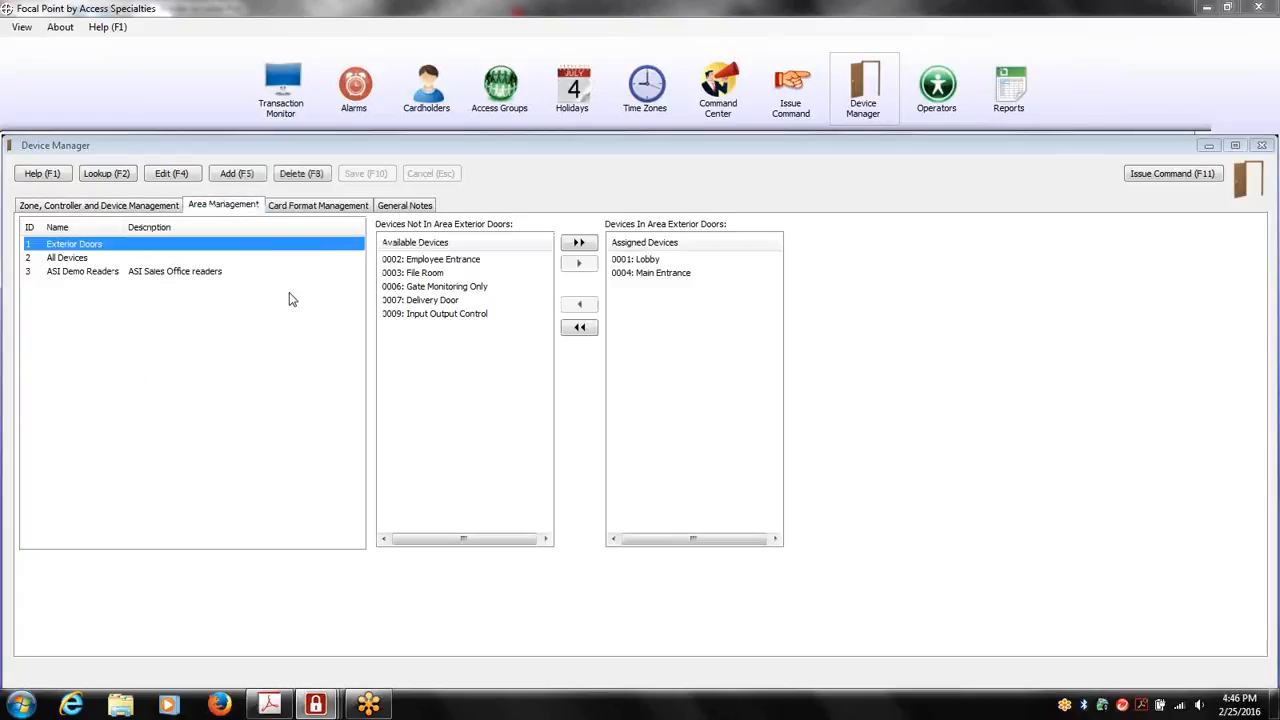
left_click(197, 379)
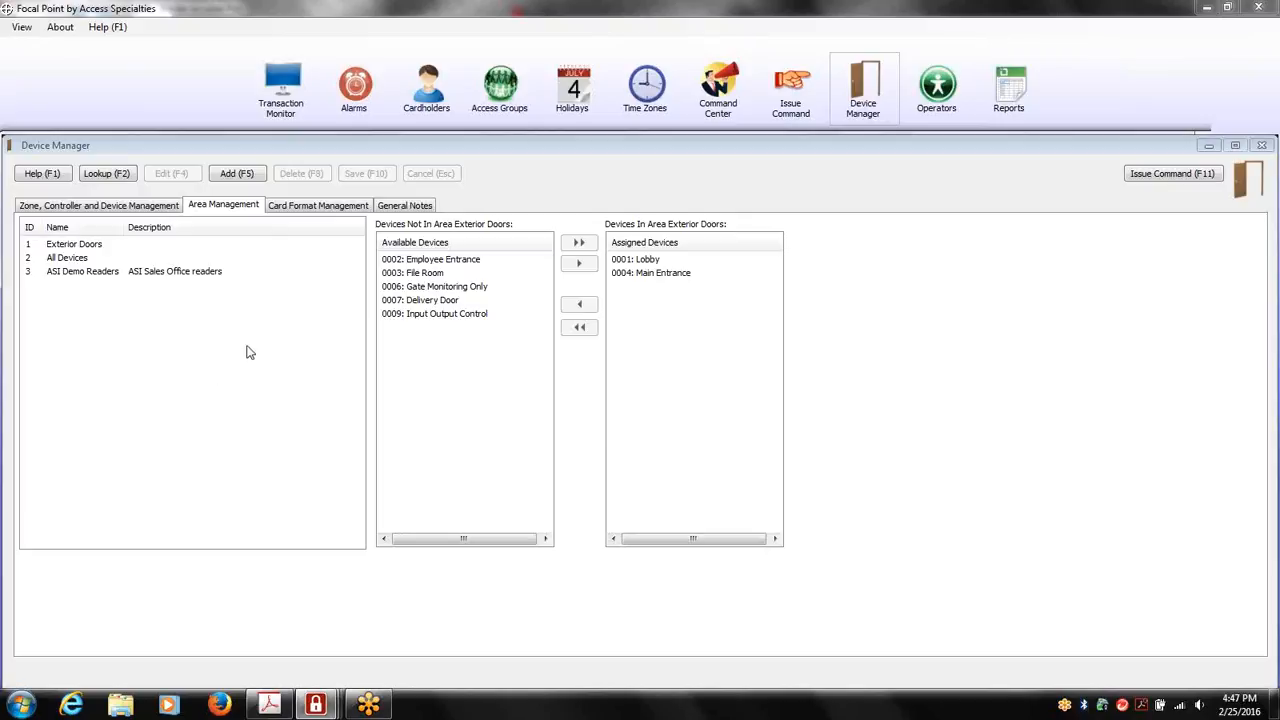
left_click(333, 212)
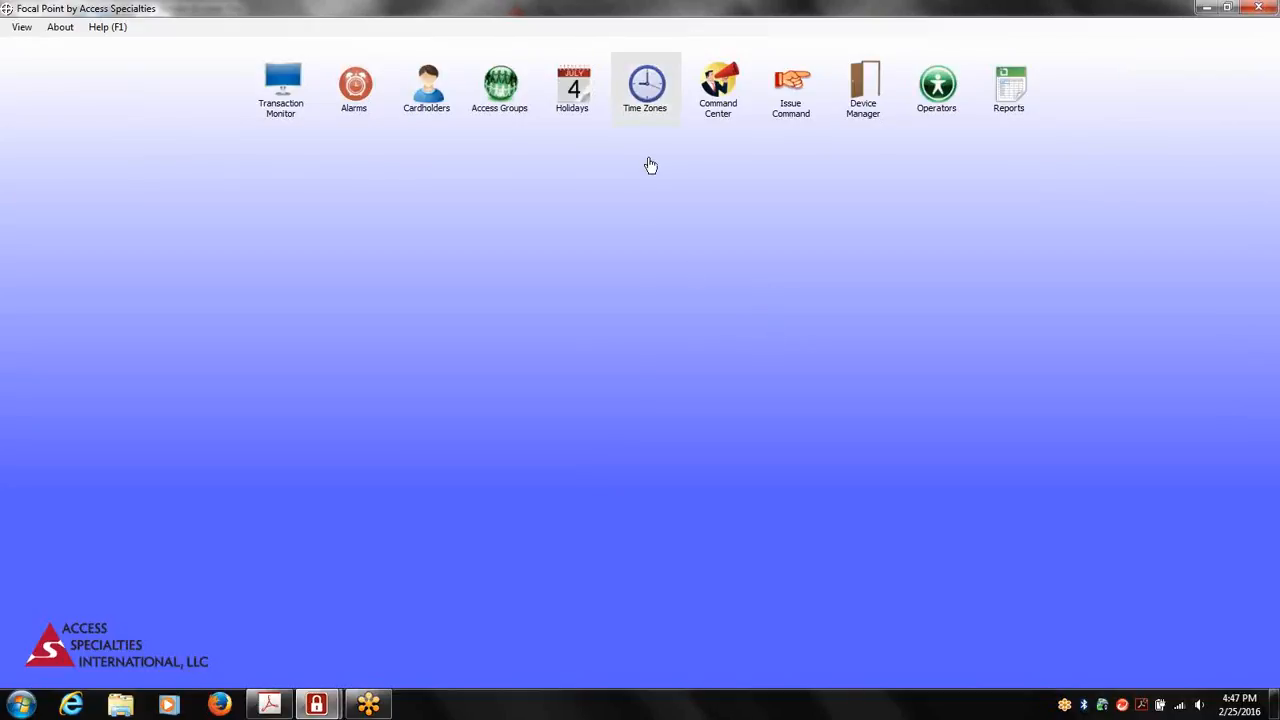
Examine the 24 x 7, Nightly 7 - 6am and Wed Intervals time zones and check the time zones' general notes
left_click(646, 108)
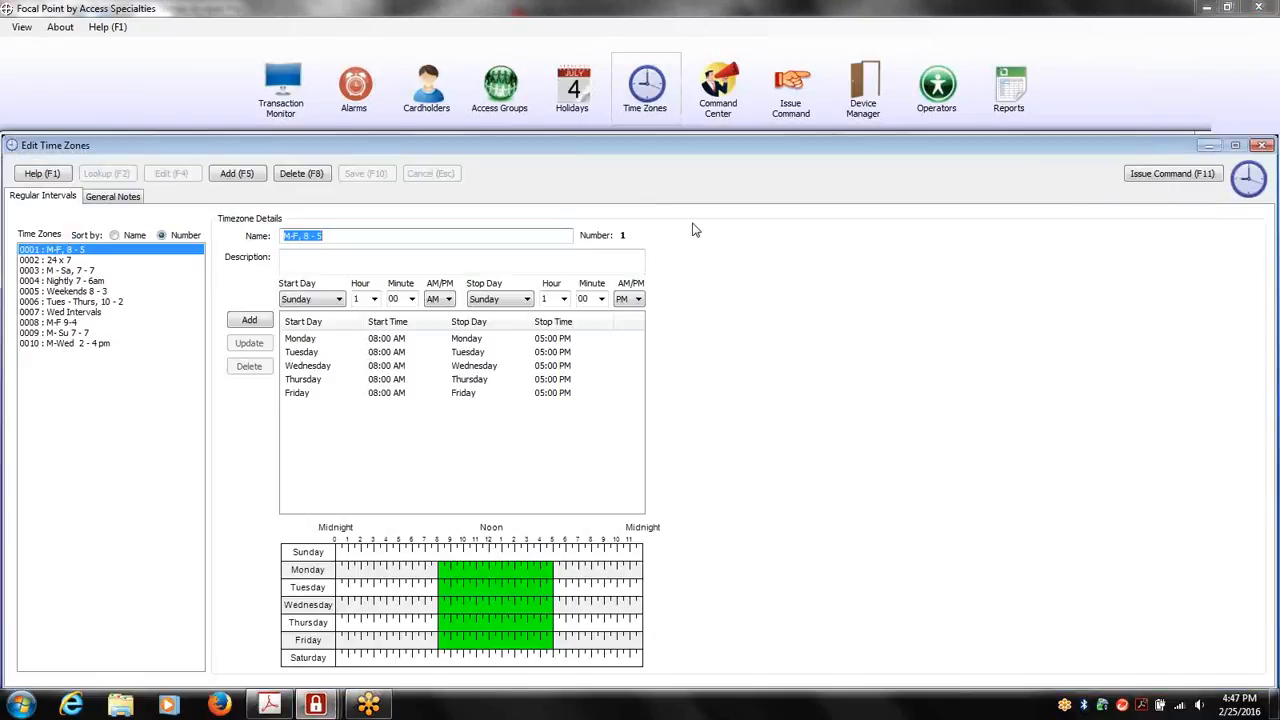
left_click(76, 261)
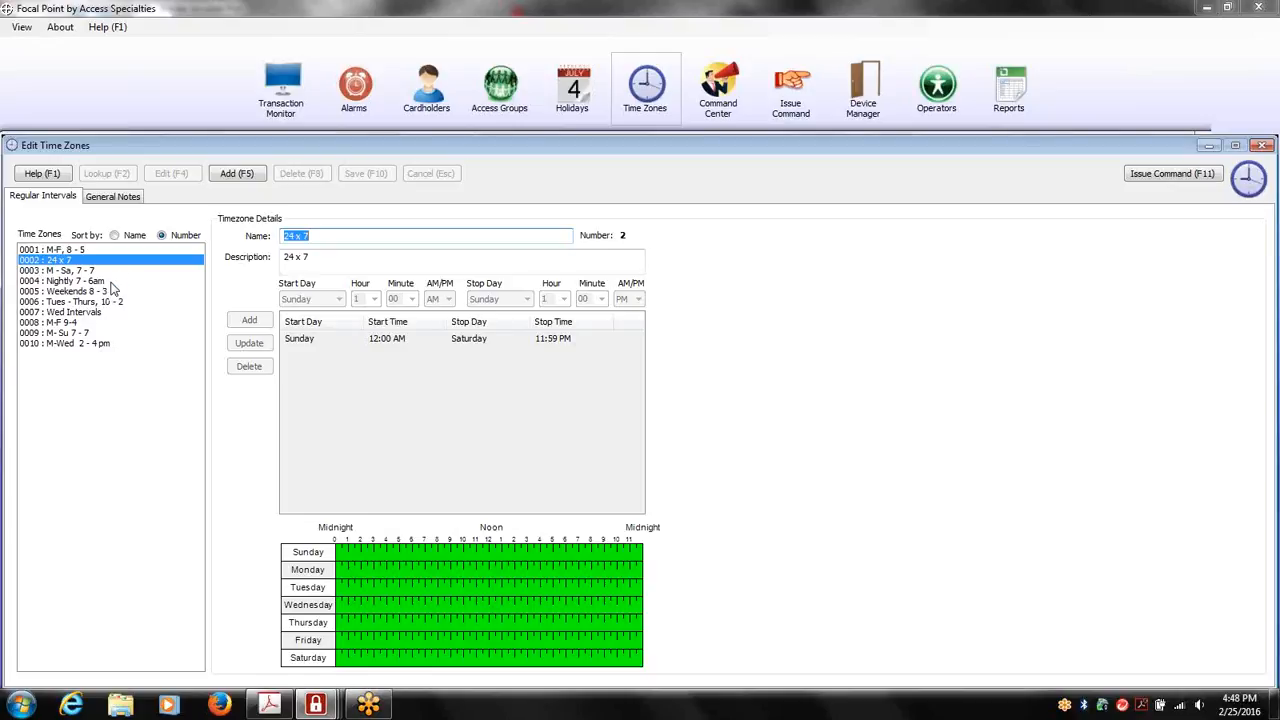
left_click(75, 282)
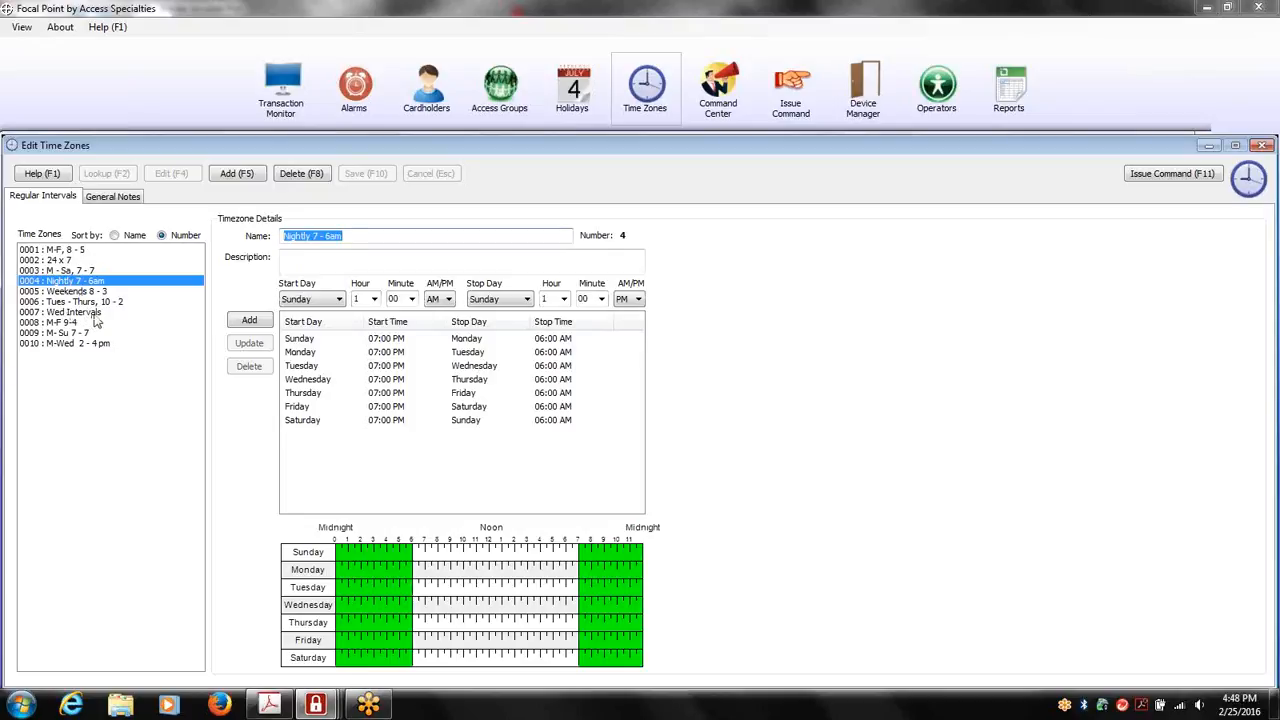
left_click(95, 314)
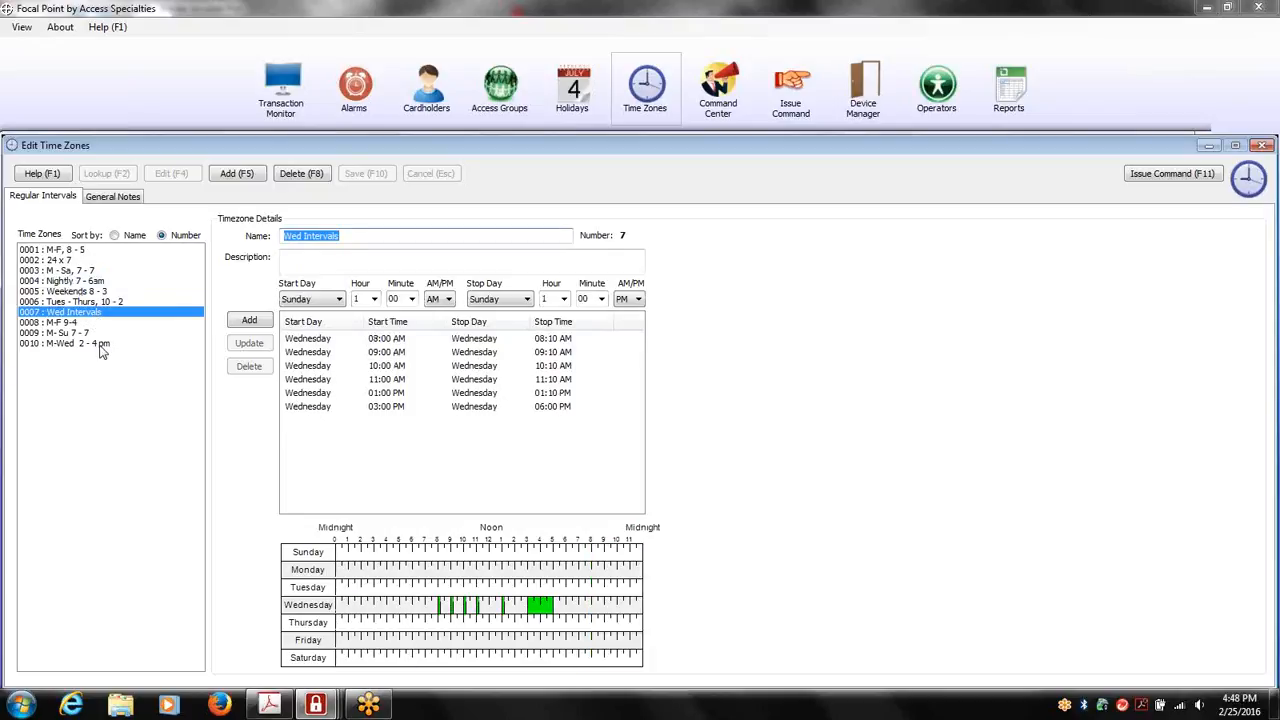
mouse_move(430, 594)
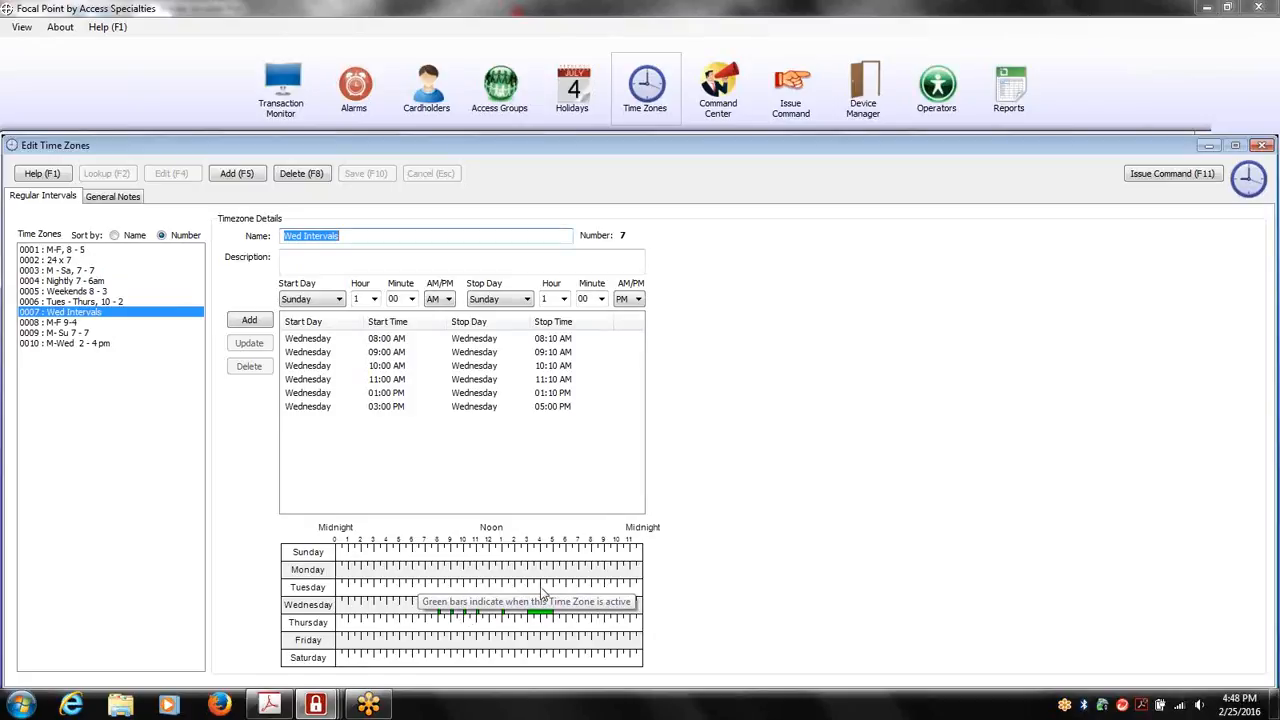
left_click(133, 200)
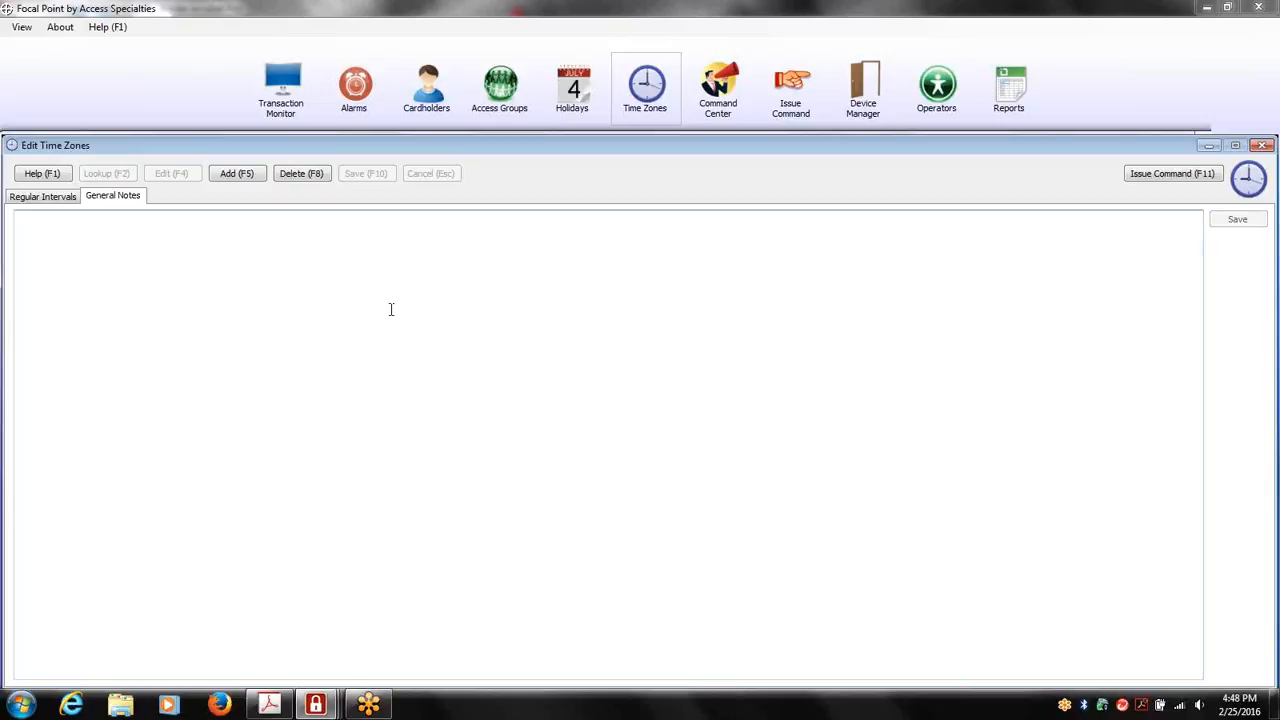
key("Escape")
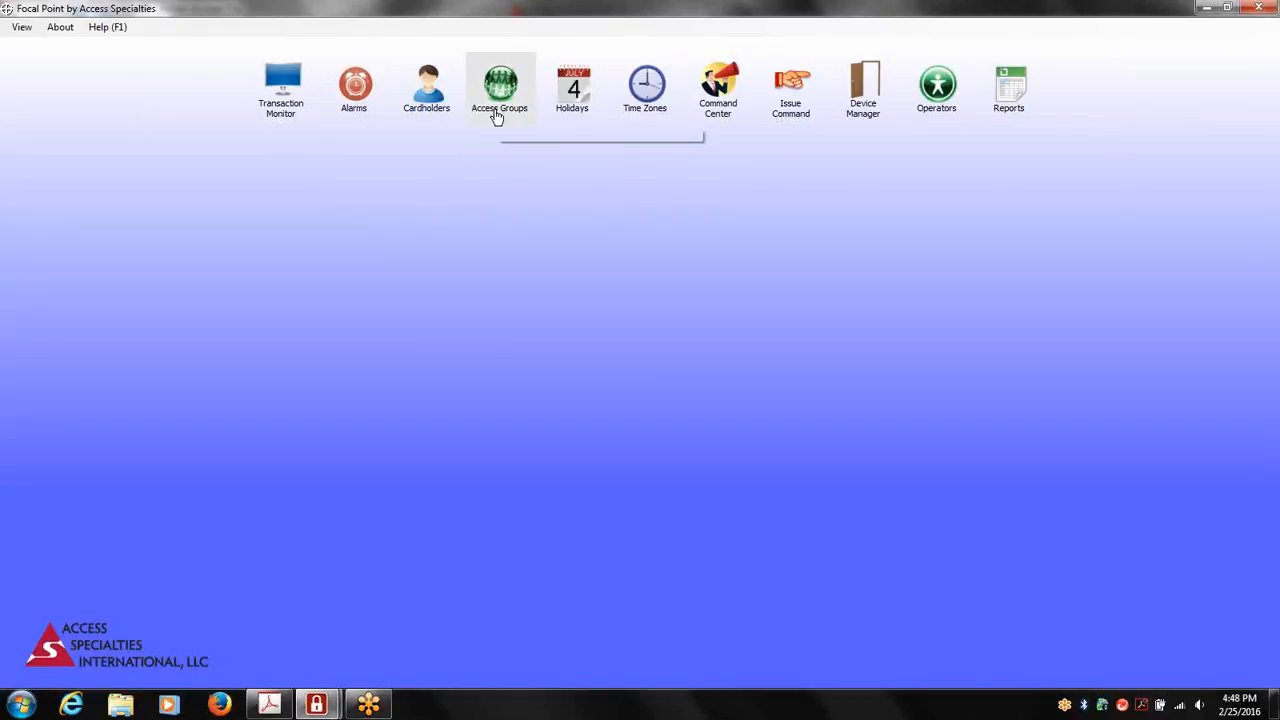
List the access groups defined for the zone 0002: ASI Sales Office
left_click(497, 112)
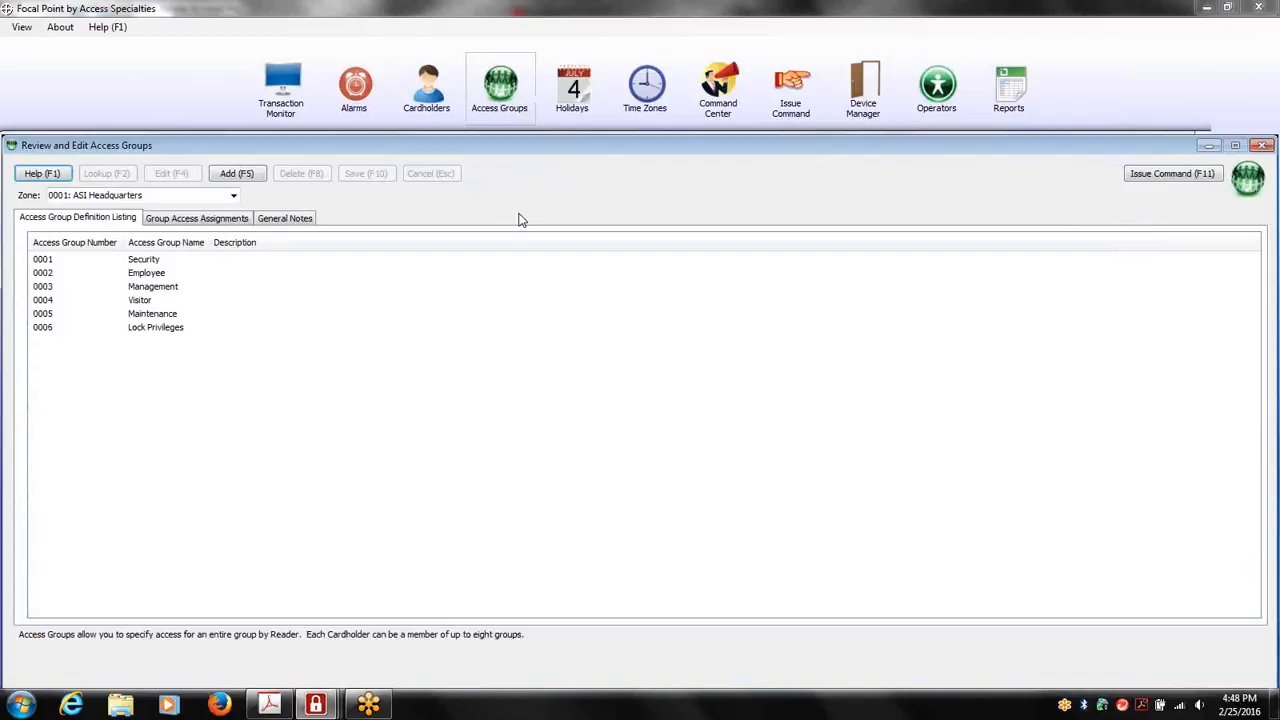
left_click(233, 195)
left_click(112, 220)
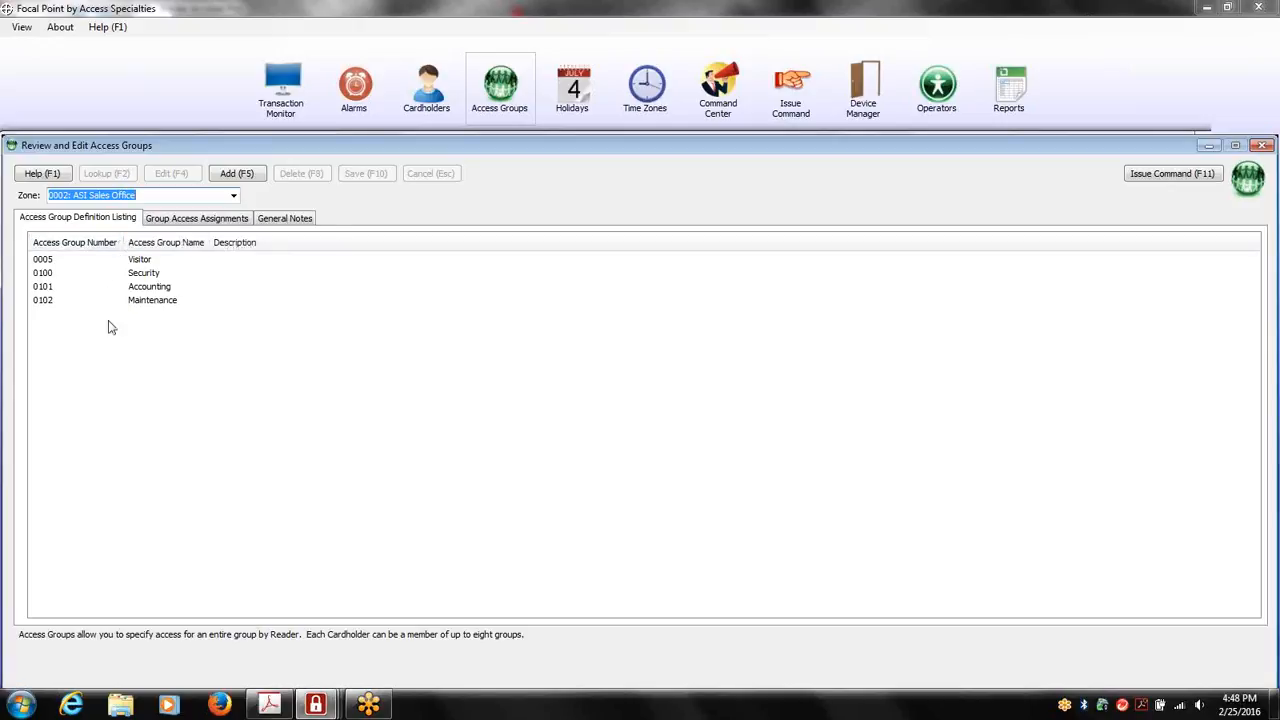
Examine the time zones assigned to each access group at Main Entrance, and to Maintenance and Visitor at Delivery Door
left_click(207, 222)
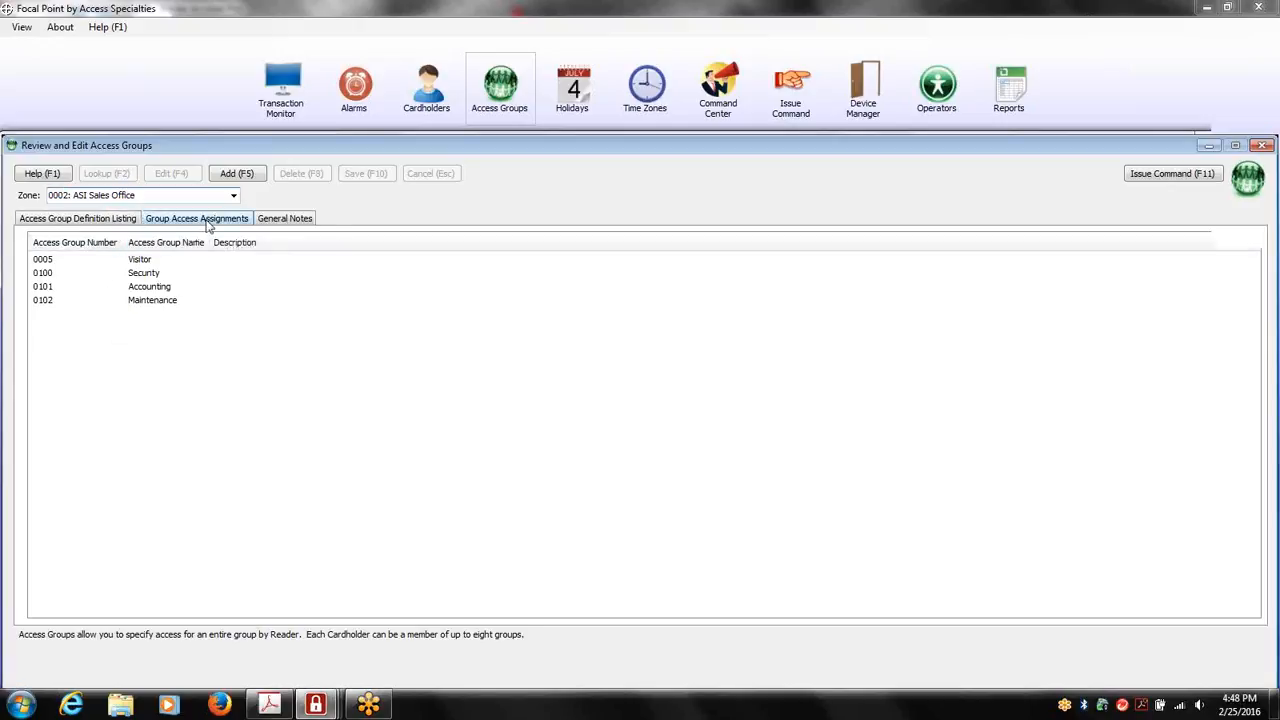
left_click(322, 279)
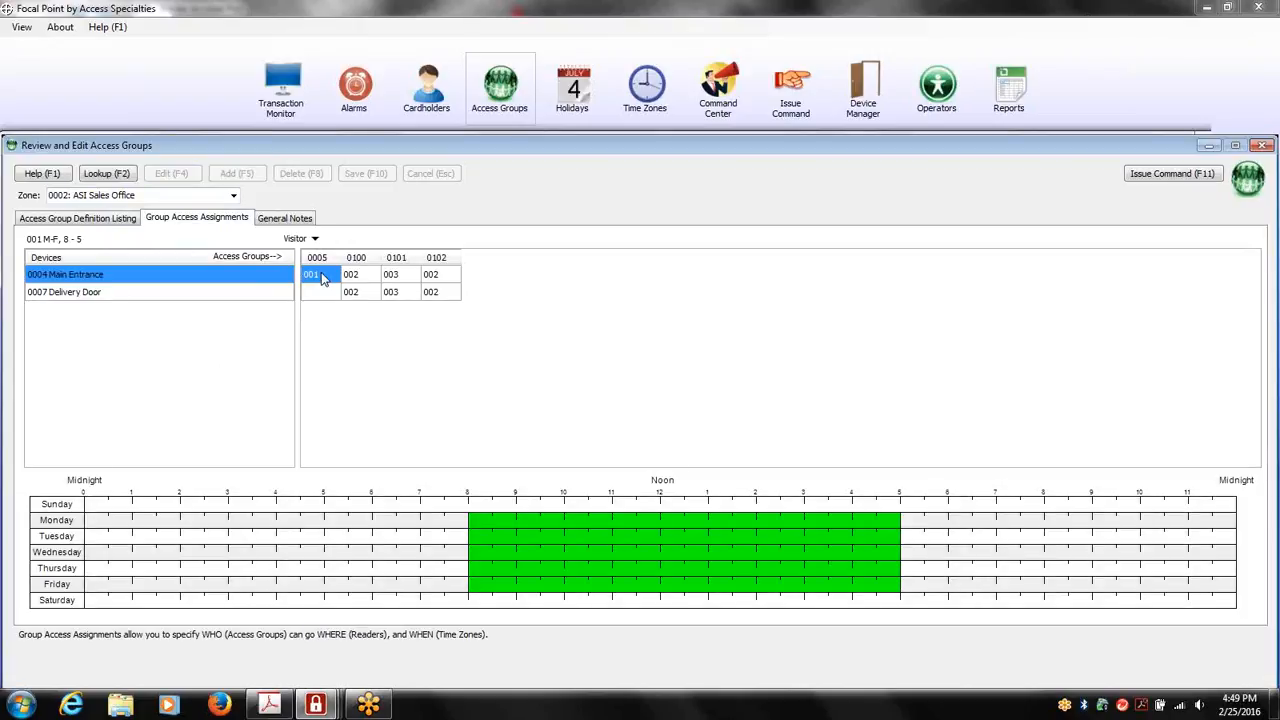
left_click(350, 280)
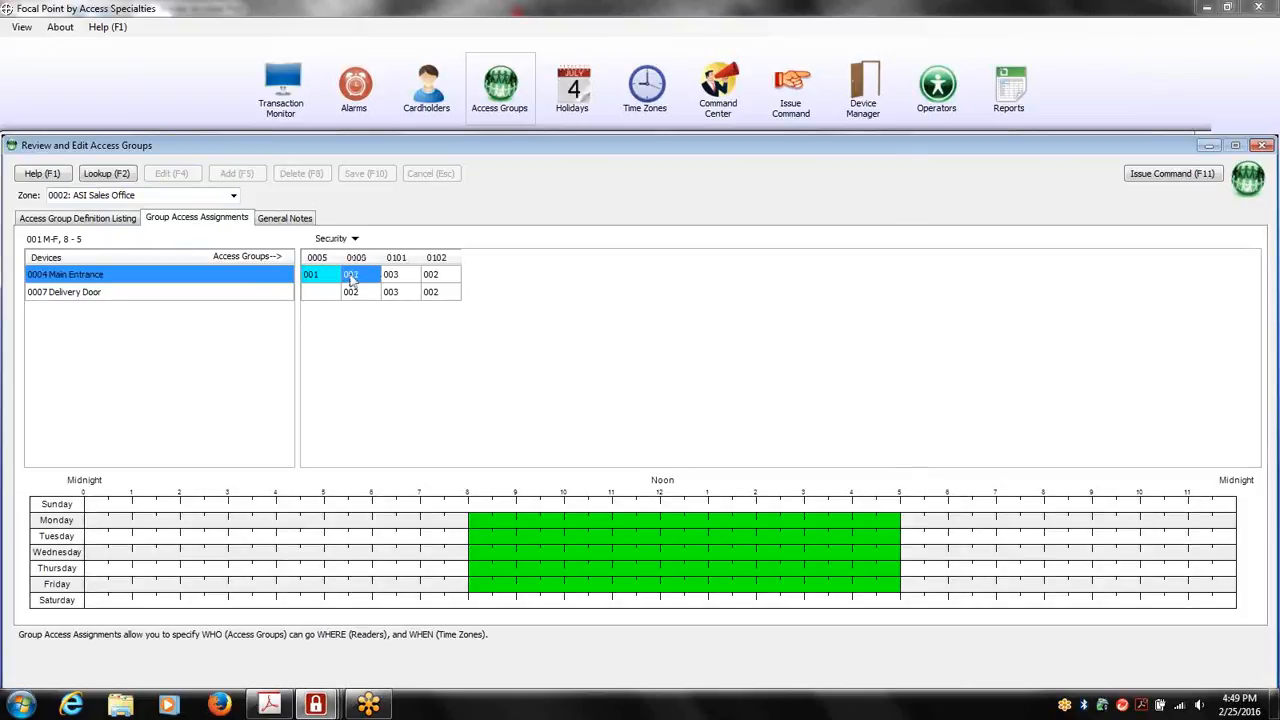
left_click(404, 280)
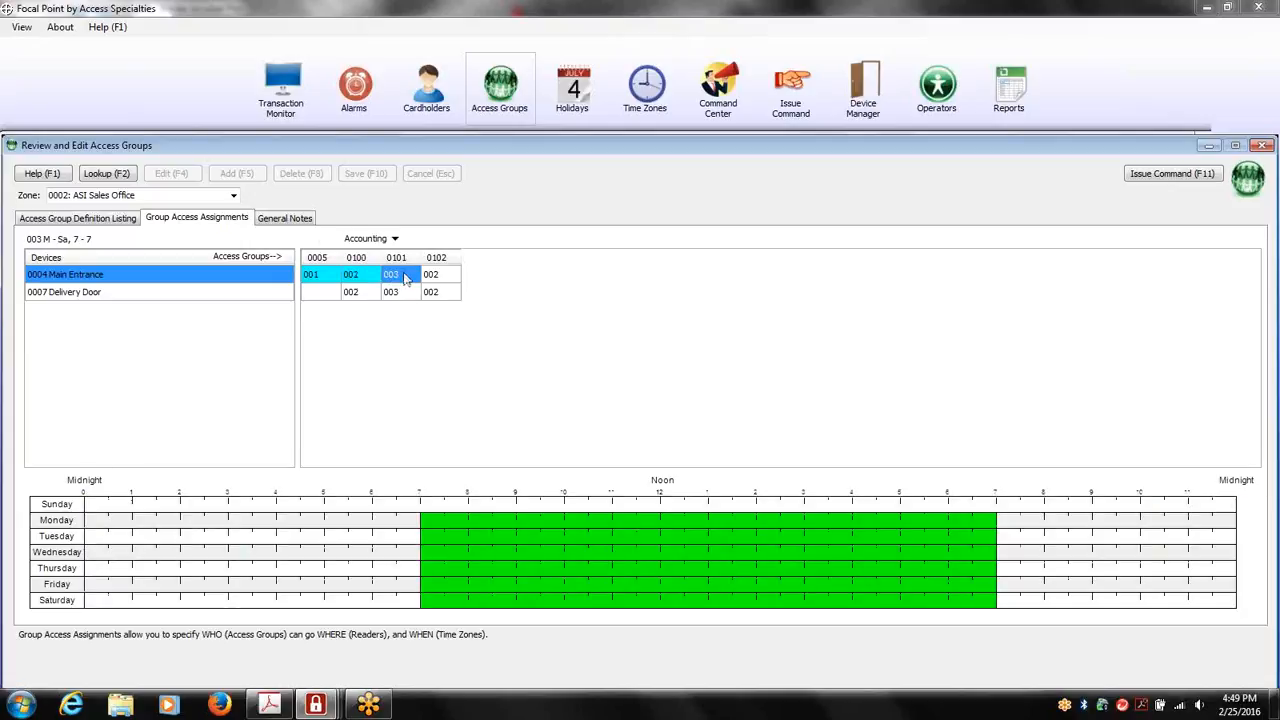
left_click(436, 280)
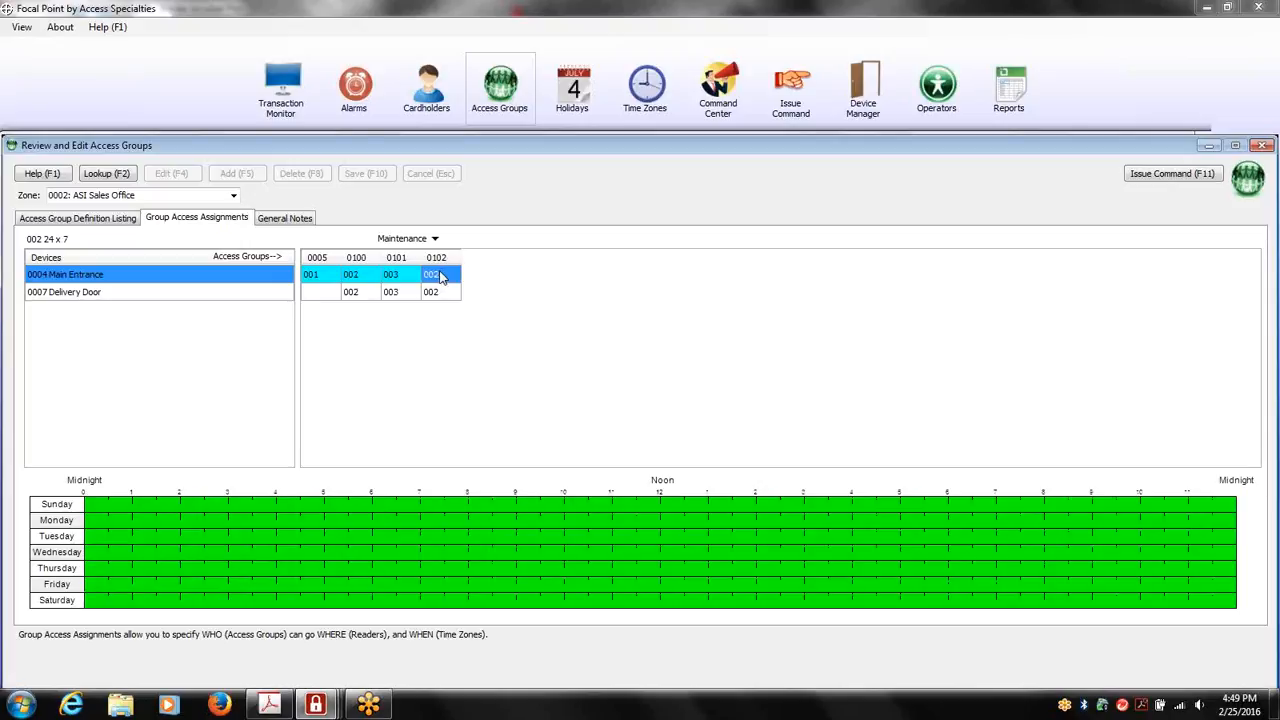
left_click(444, 292)
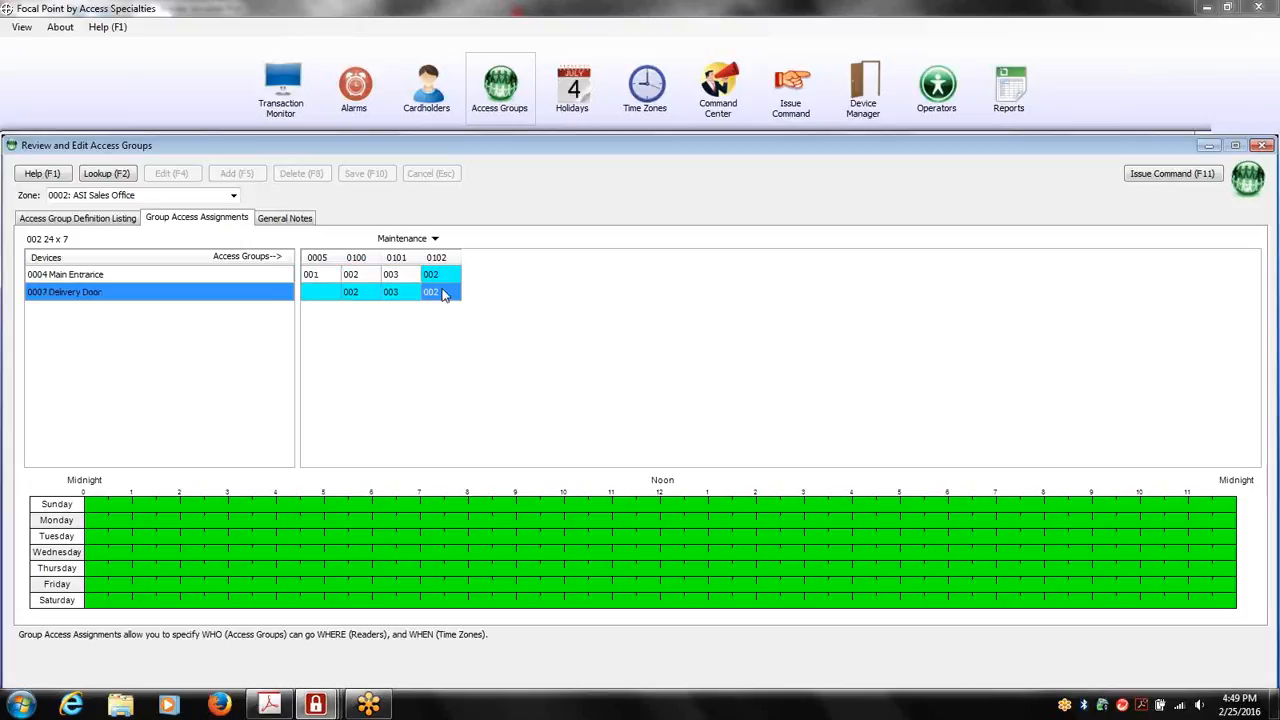
left_click(324, 292)
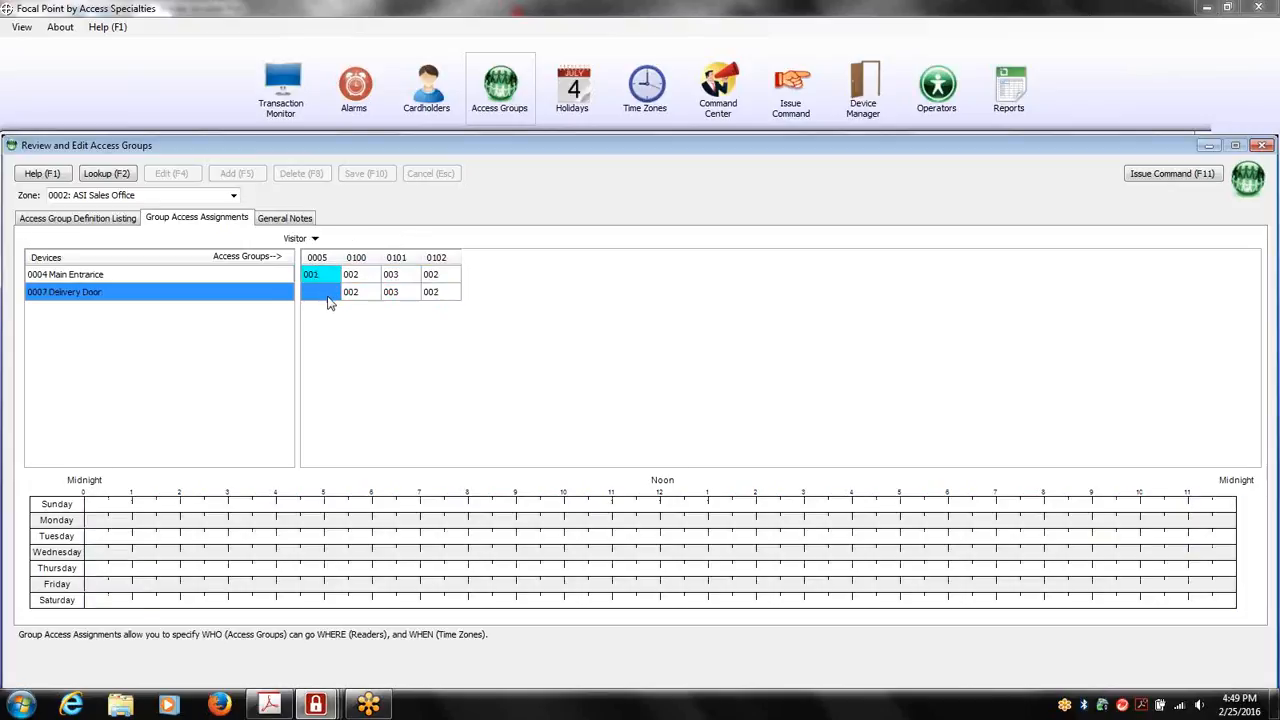
left_click(322, 276)
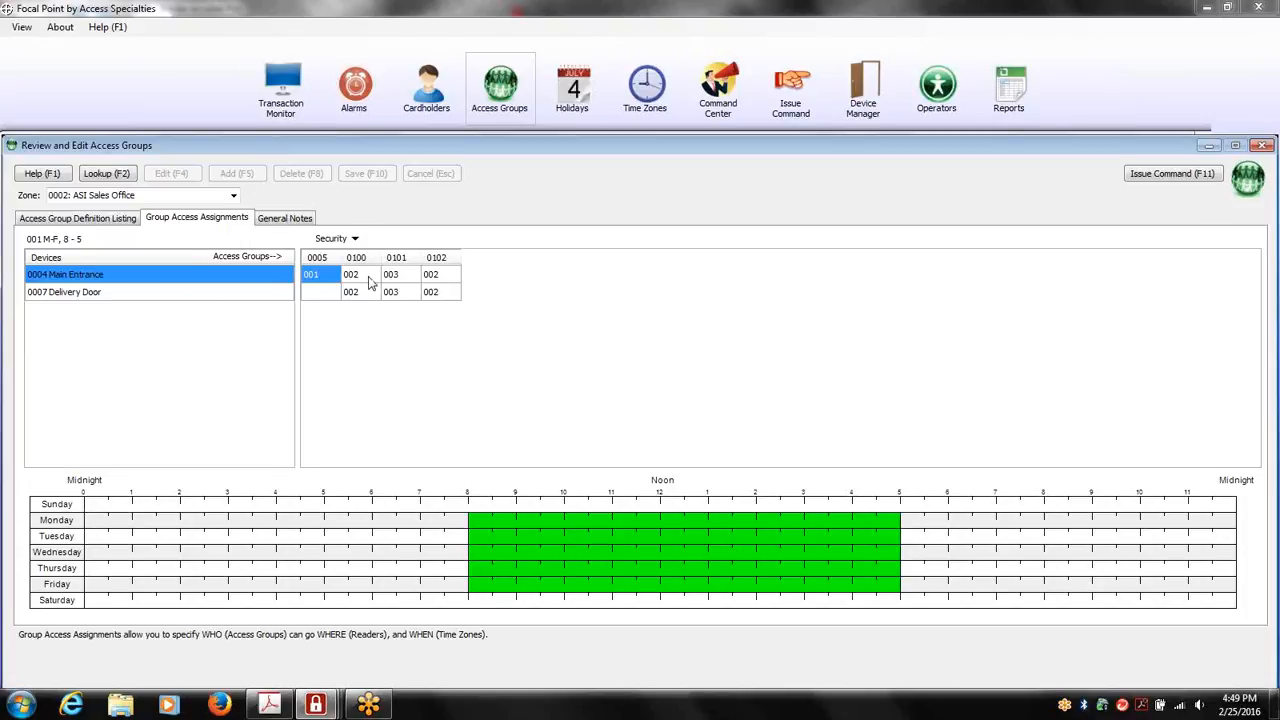
Review the general information and custom fields available in a cardholder record
key("Escape")
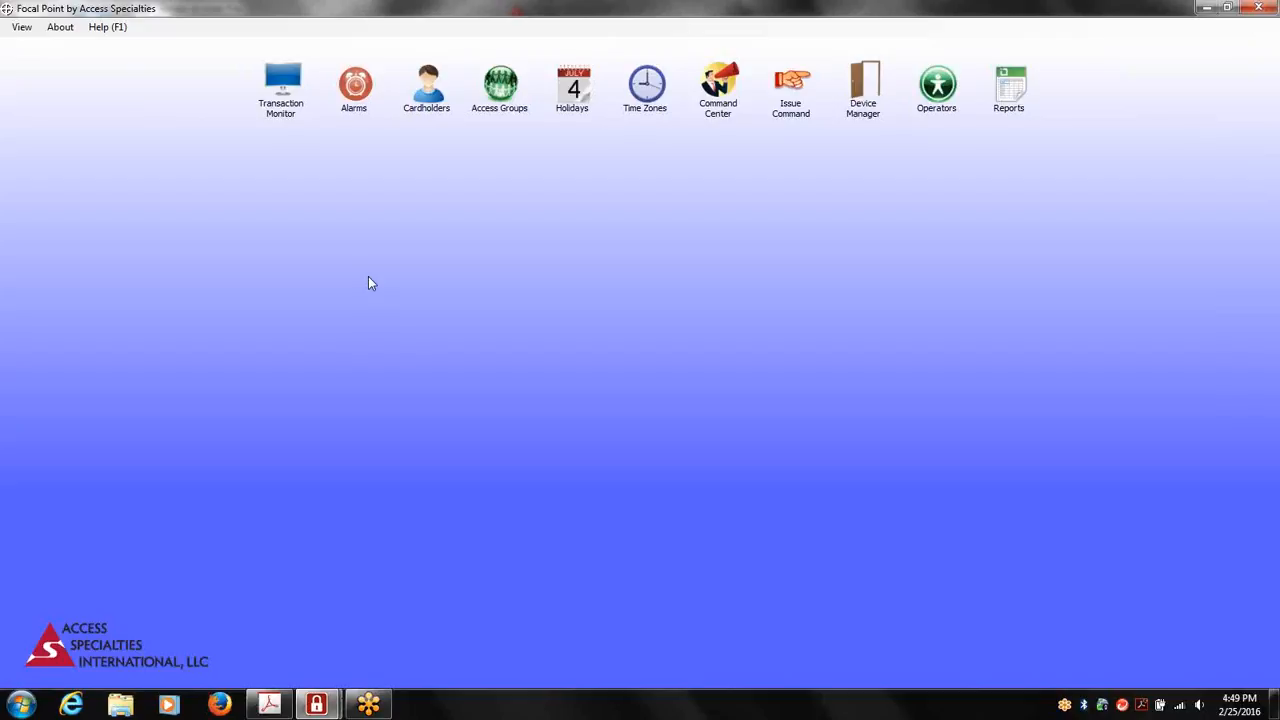
left_click(432, 113)
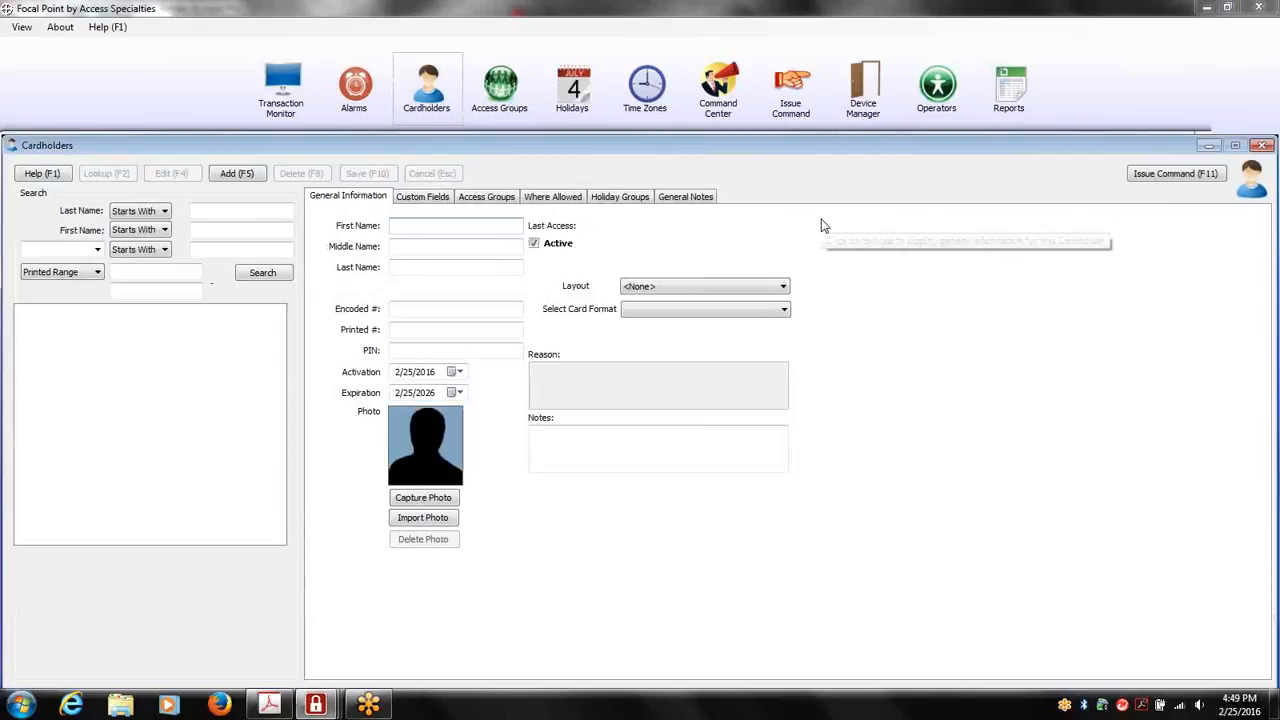
left_click(441, 204)
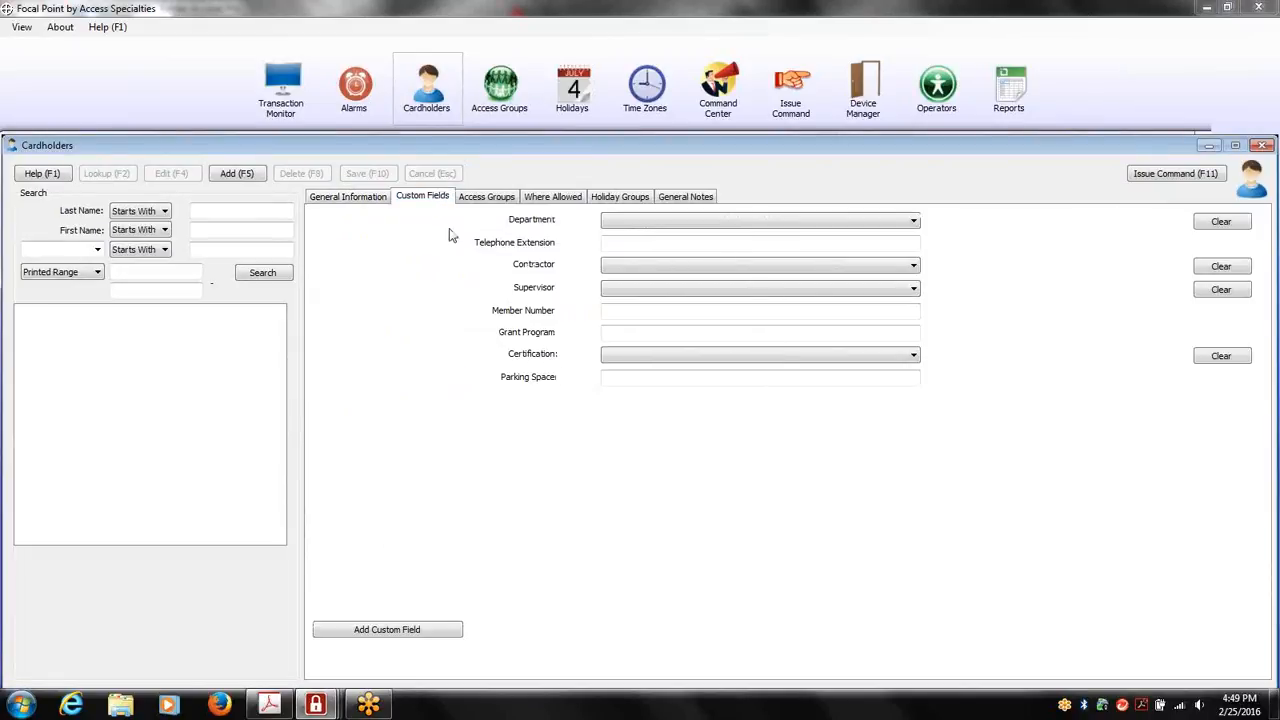
left_click(371, 205)
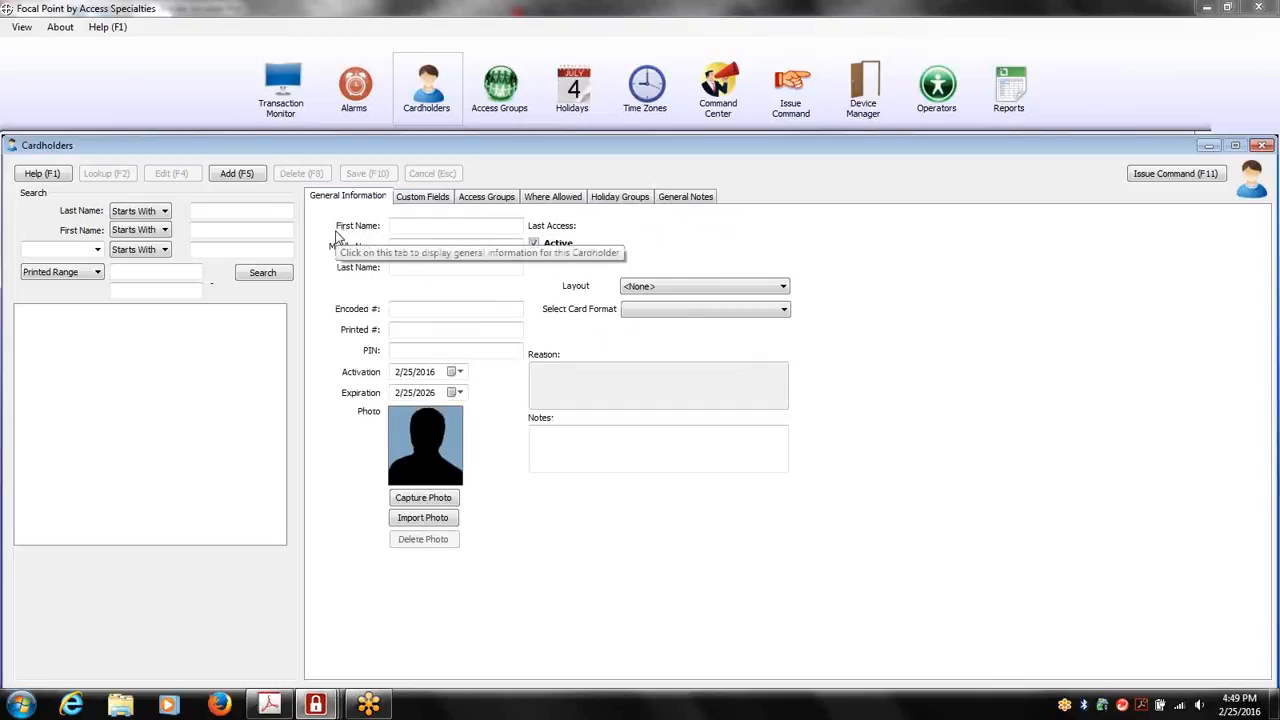
List all cardholders and check the last name matching options and the custom fields available as search criteria
left_click(277, 279)
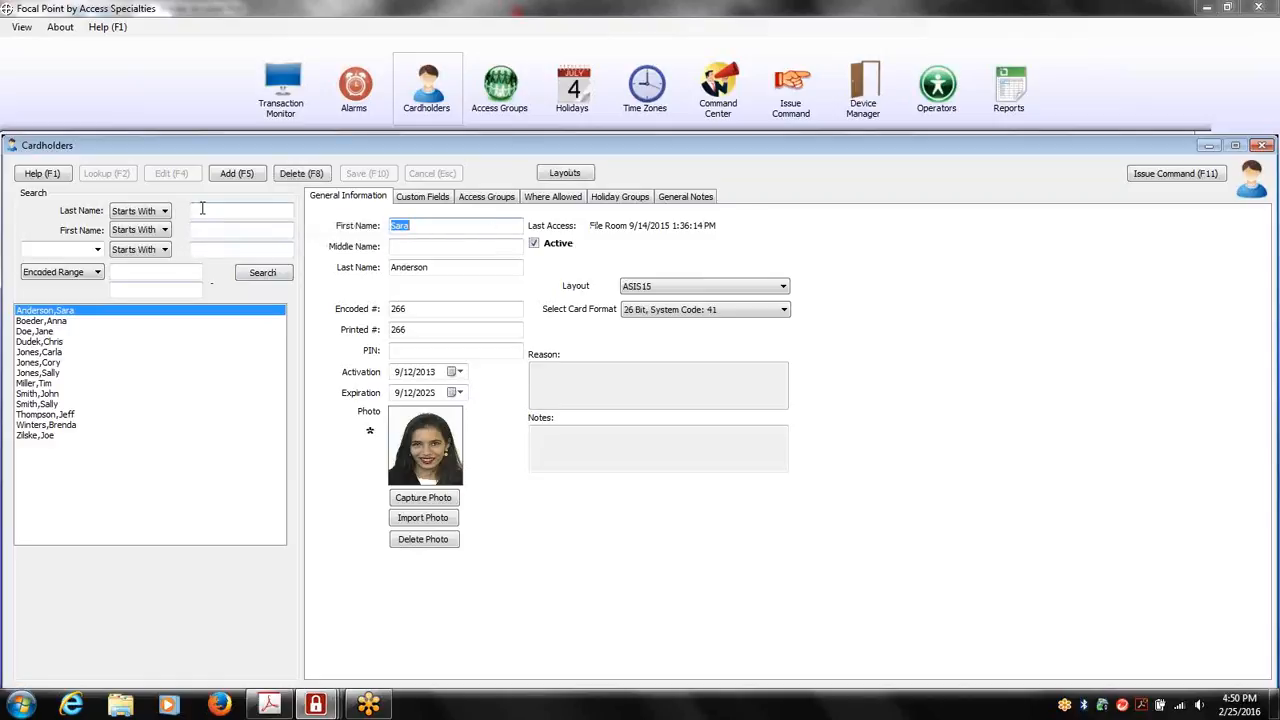
left_click(164, 211)
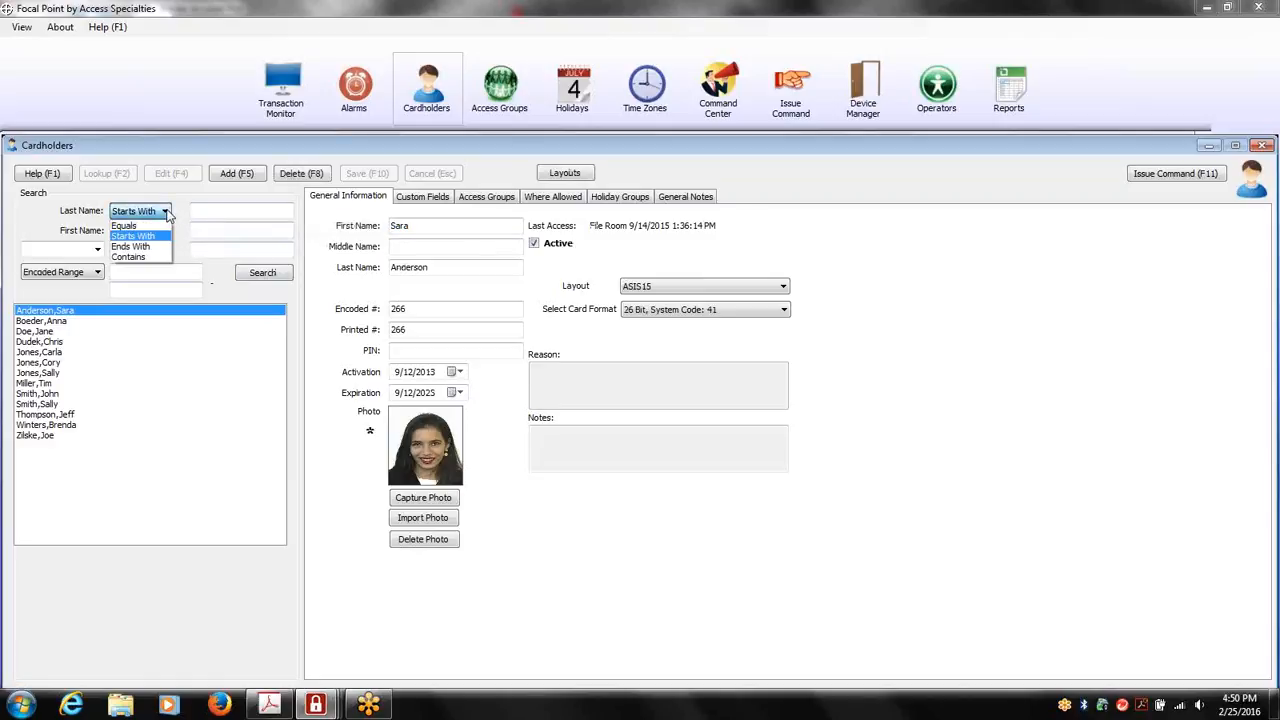
left_click(166, 212)
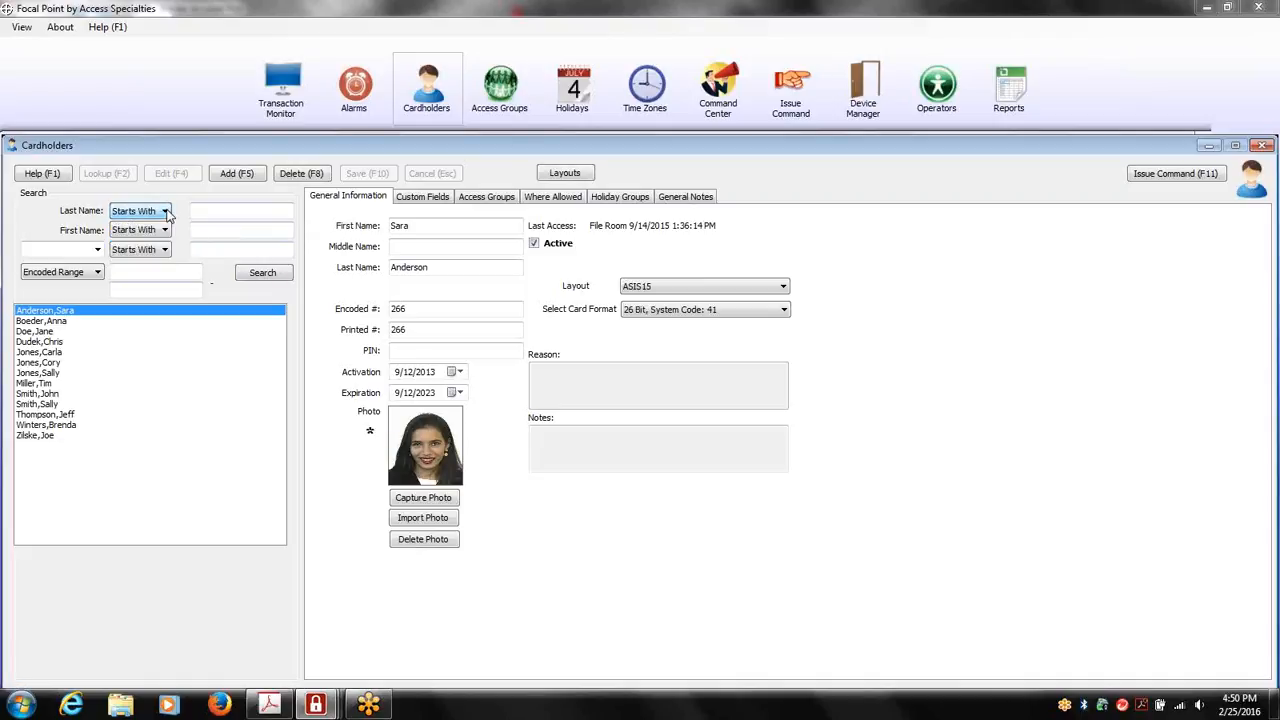
left_click(98, 249)
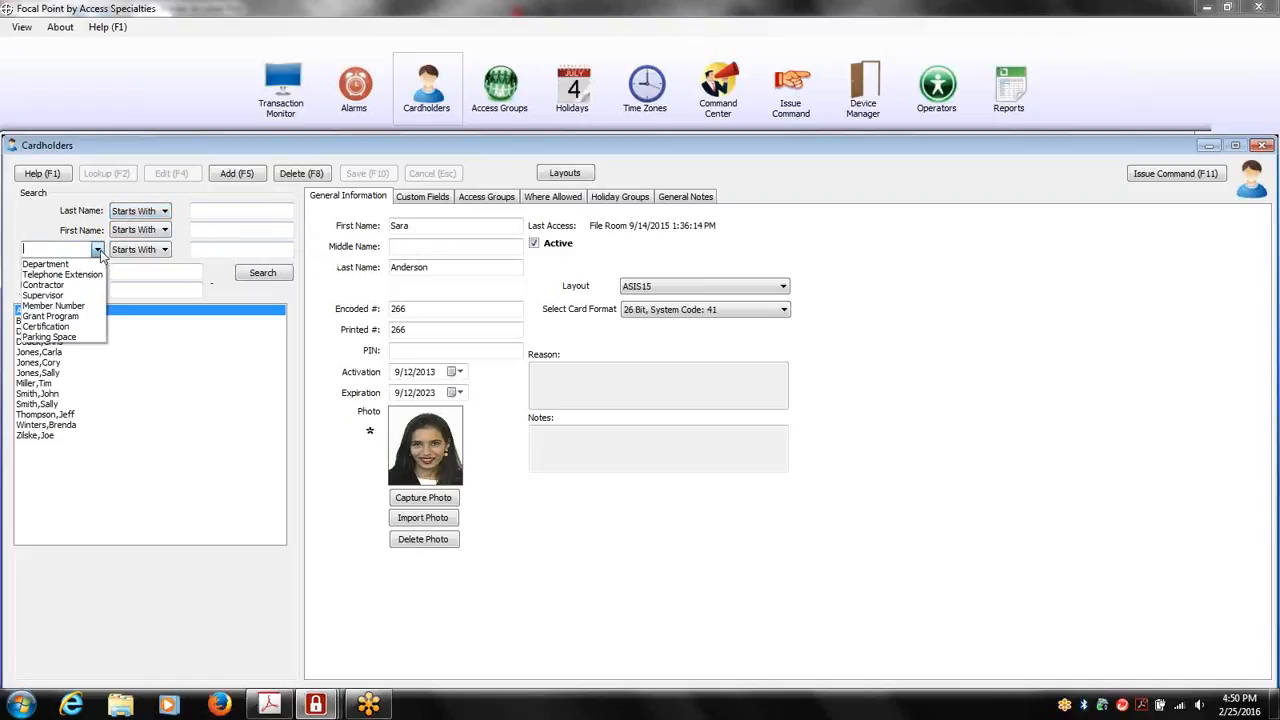
left_click(99, 250)
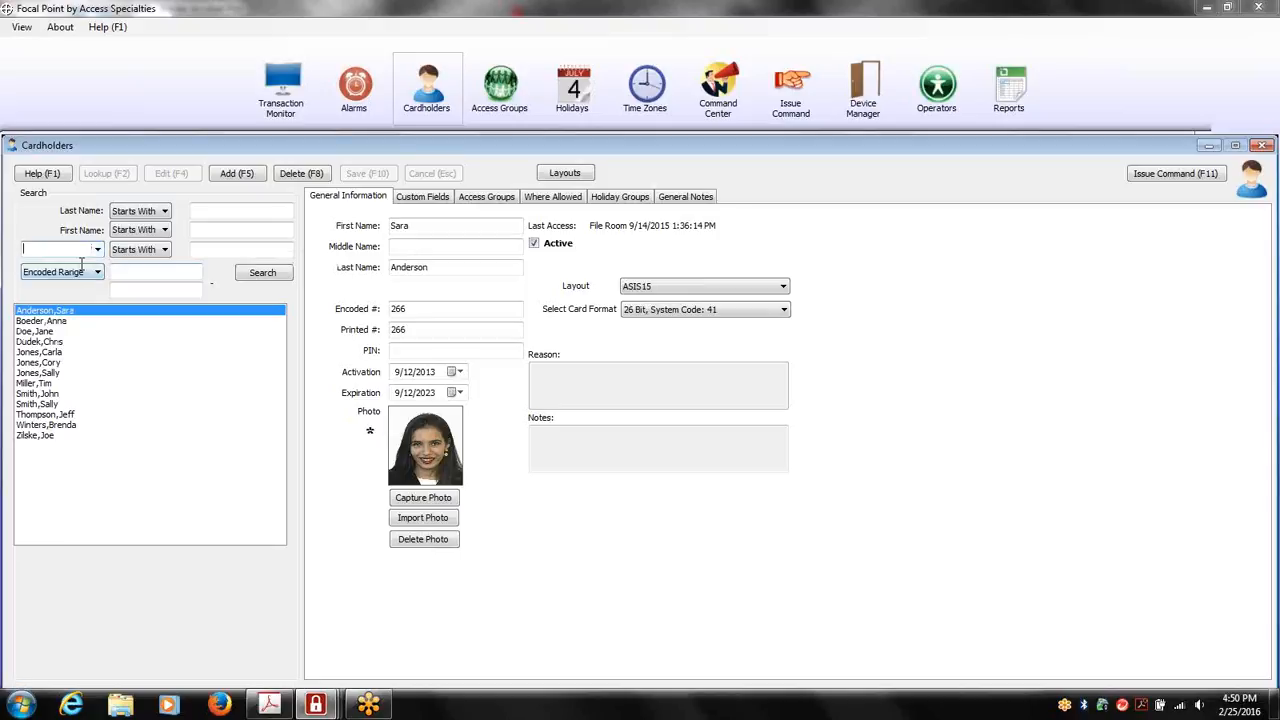
Preview the third listed cardholder's badge in the Employee ID, Training Class and Parking Pass layouts and check the badge commands
left_click(44, 331)
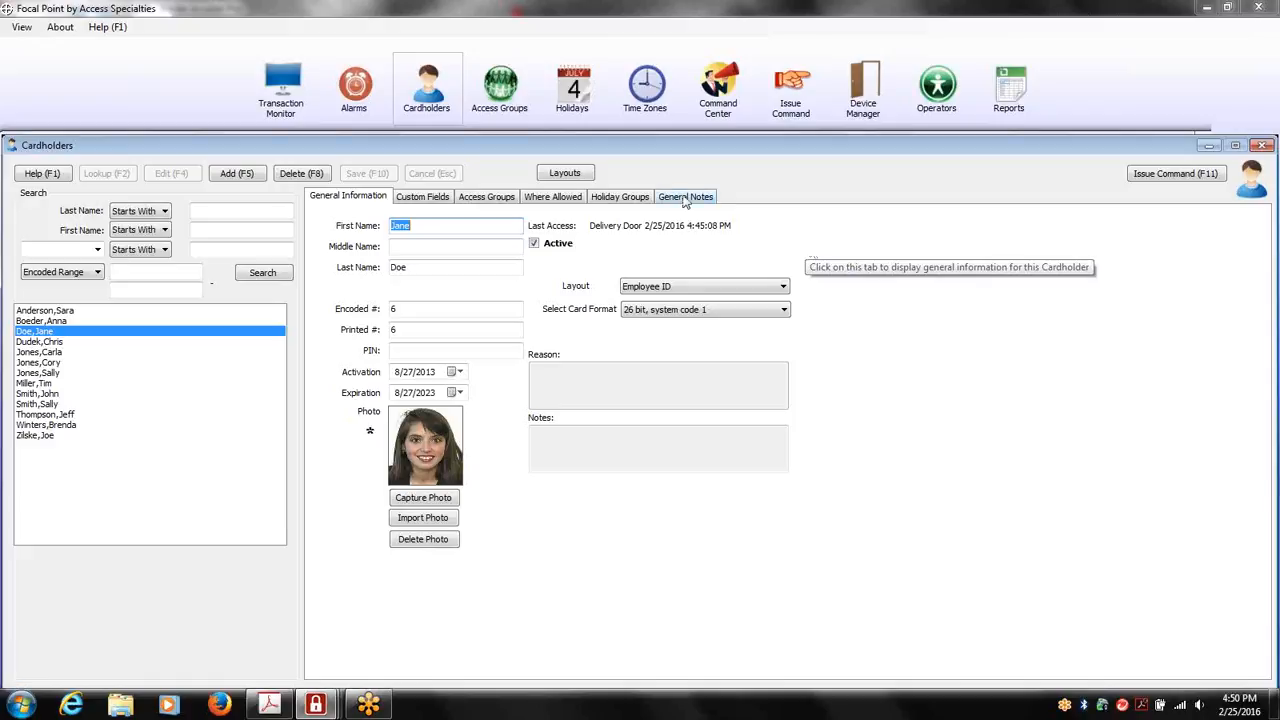
left_click(565, 174)
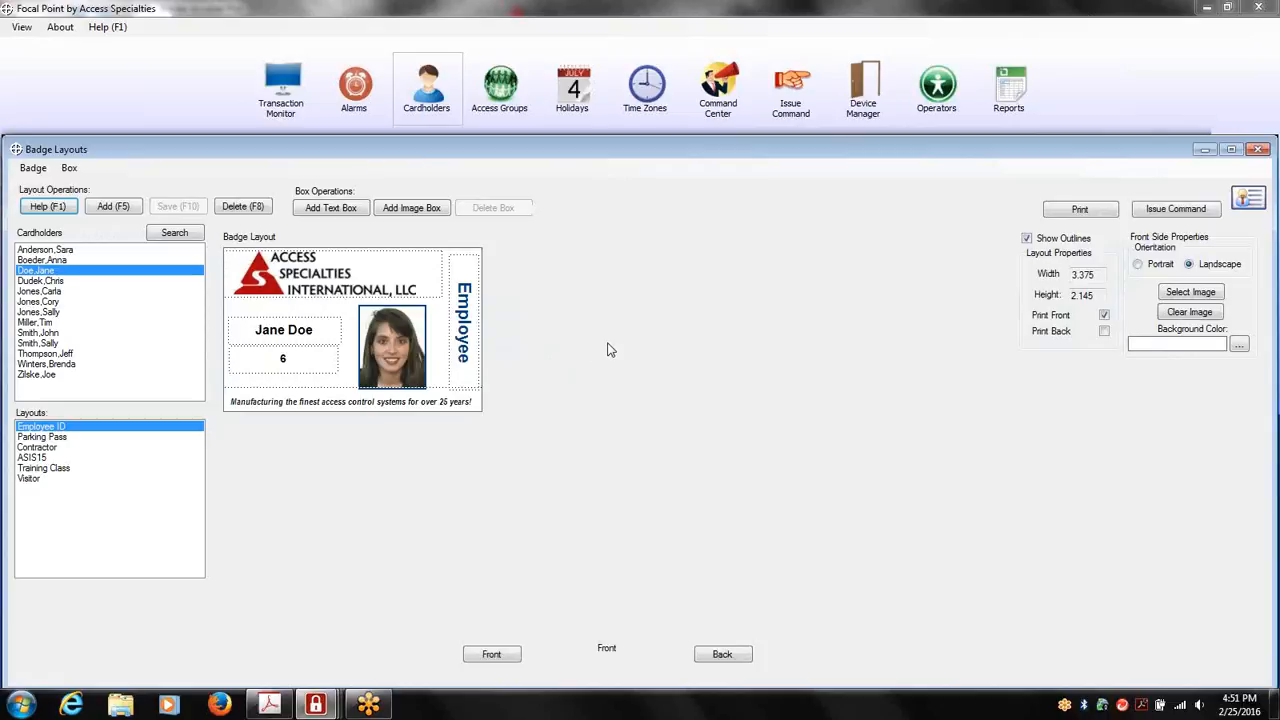
left_click(63, 472)
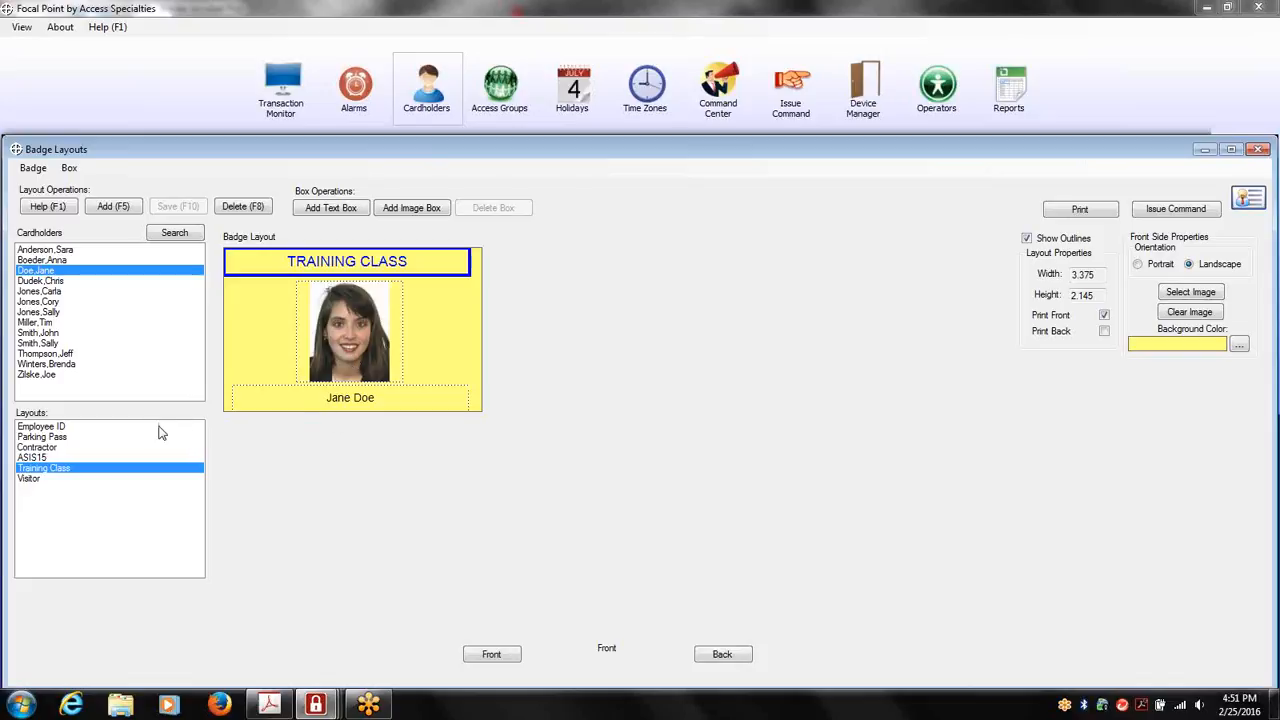
left_click(64, 438)
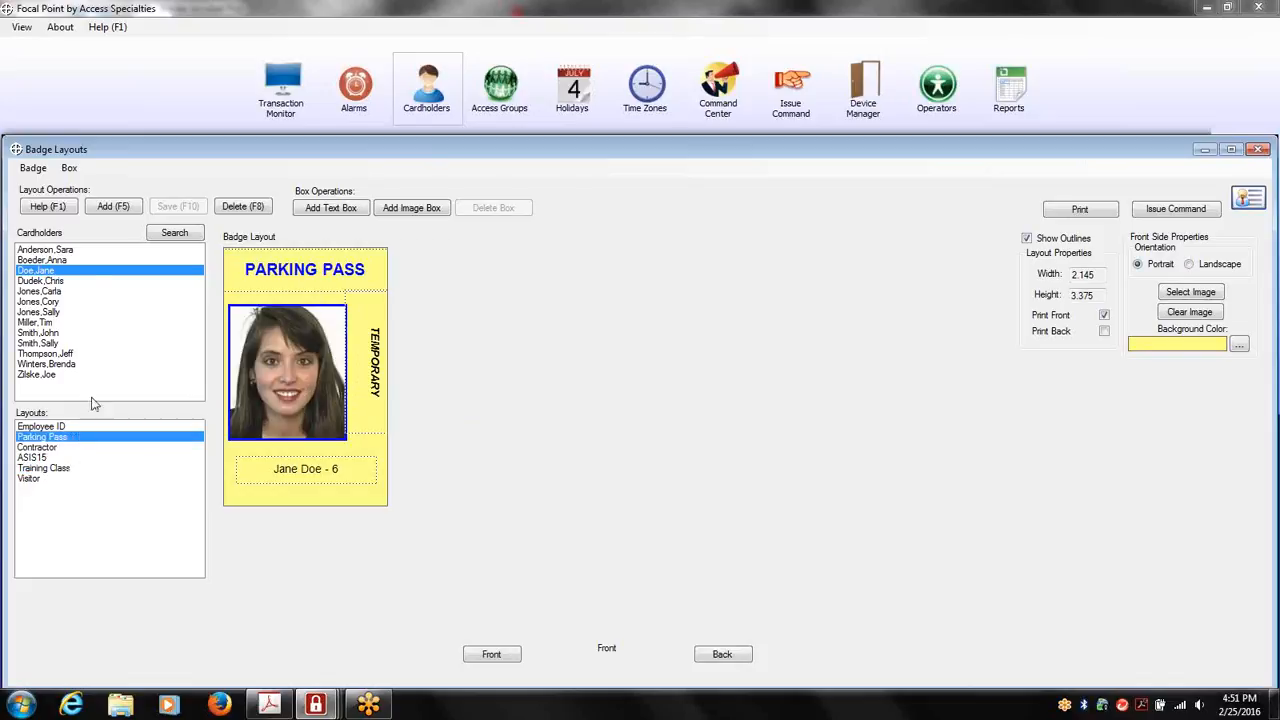
left_click(40, 172)
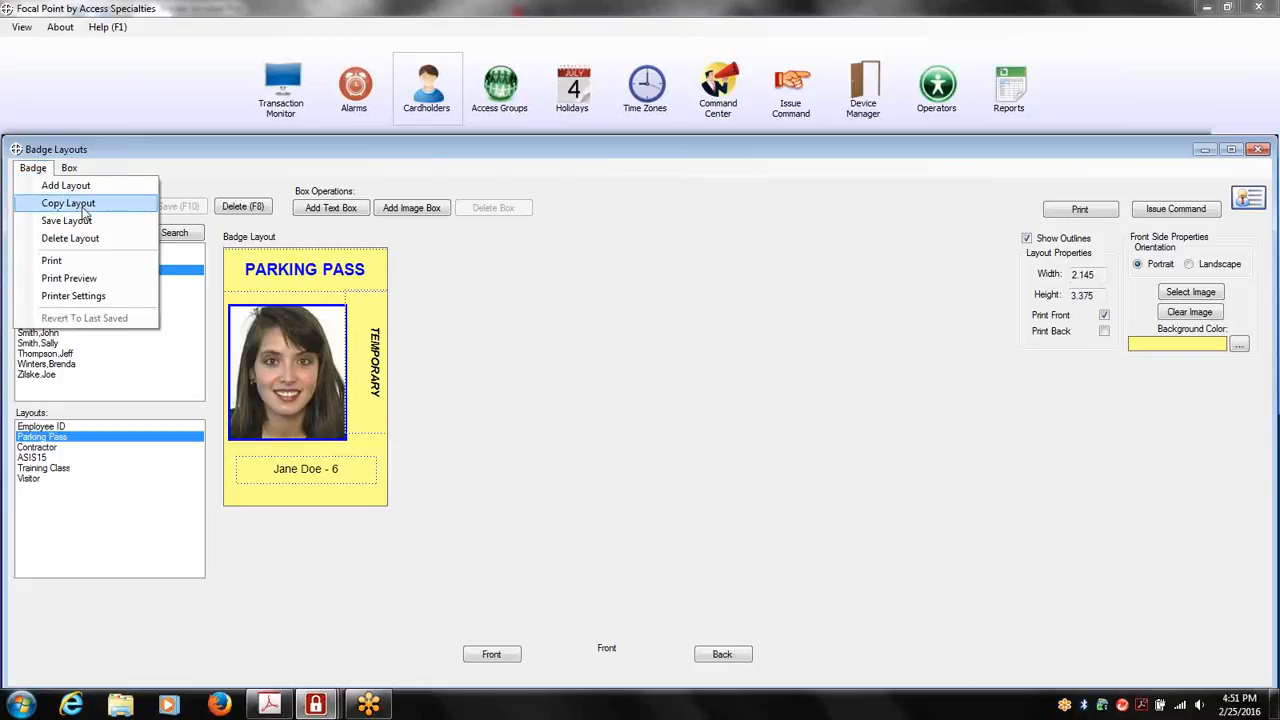
left_click(505, 240)
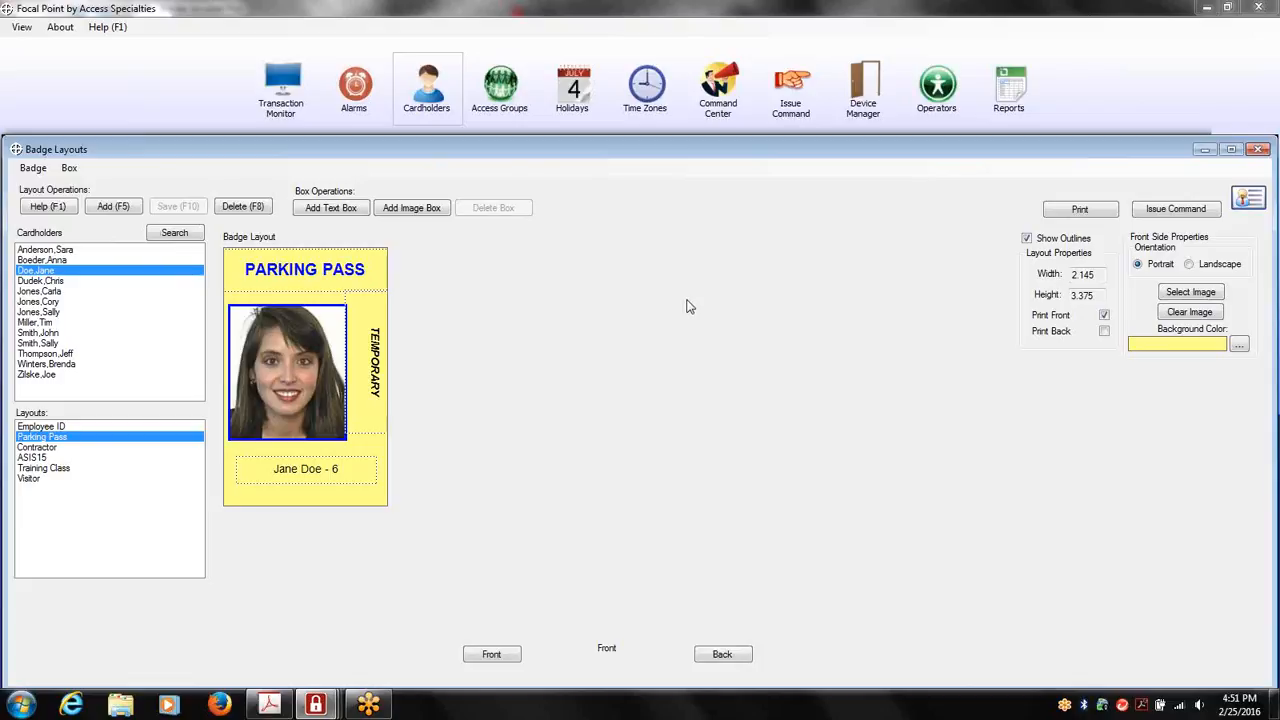
key("Escape")
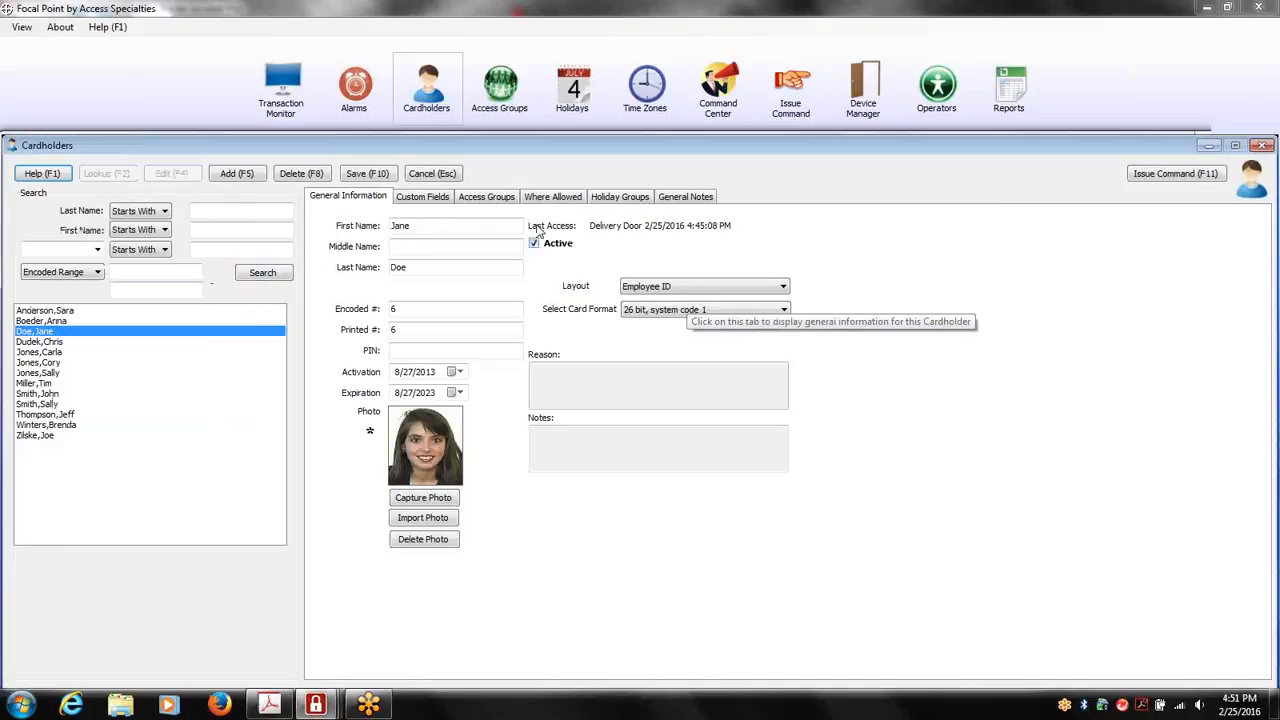
Add a supervisor's surname as a new lookup value for the Supervisor custom field and check the Supervisor choices in the cardholder's record
left_click(442, 200)
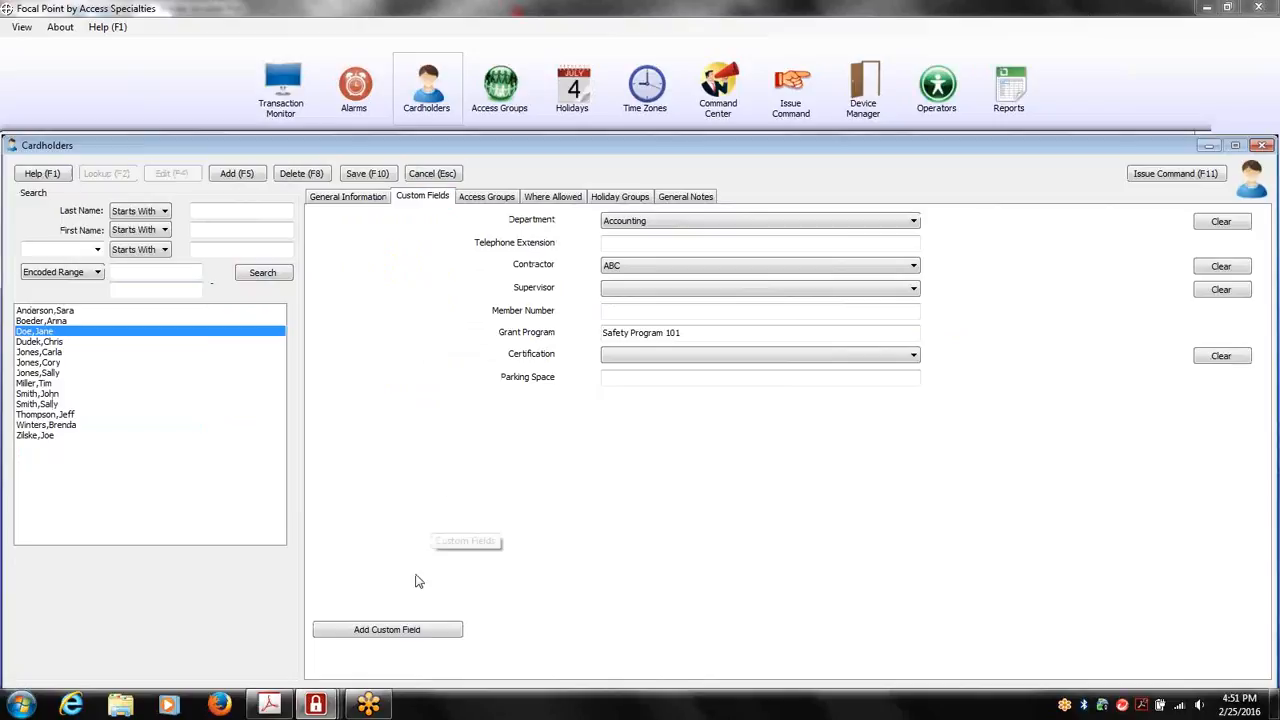
left_click(437, 630)
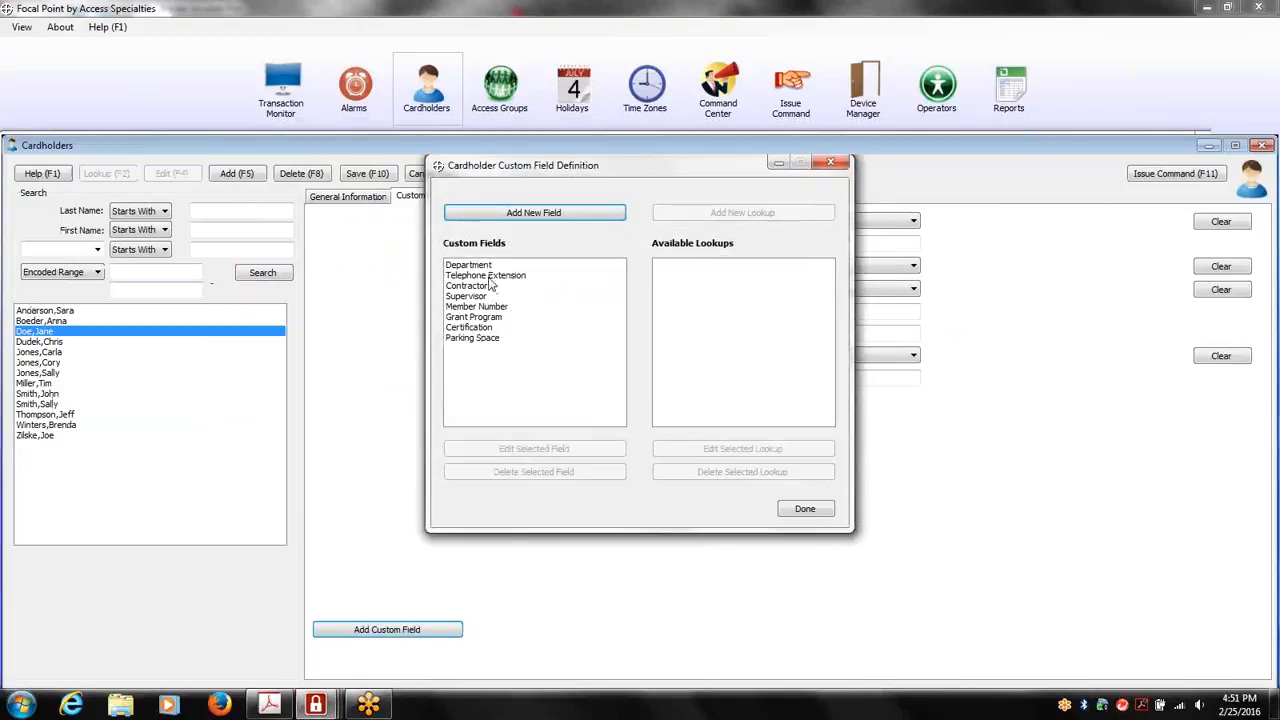
left_click(489, 265)
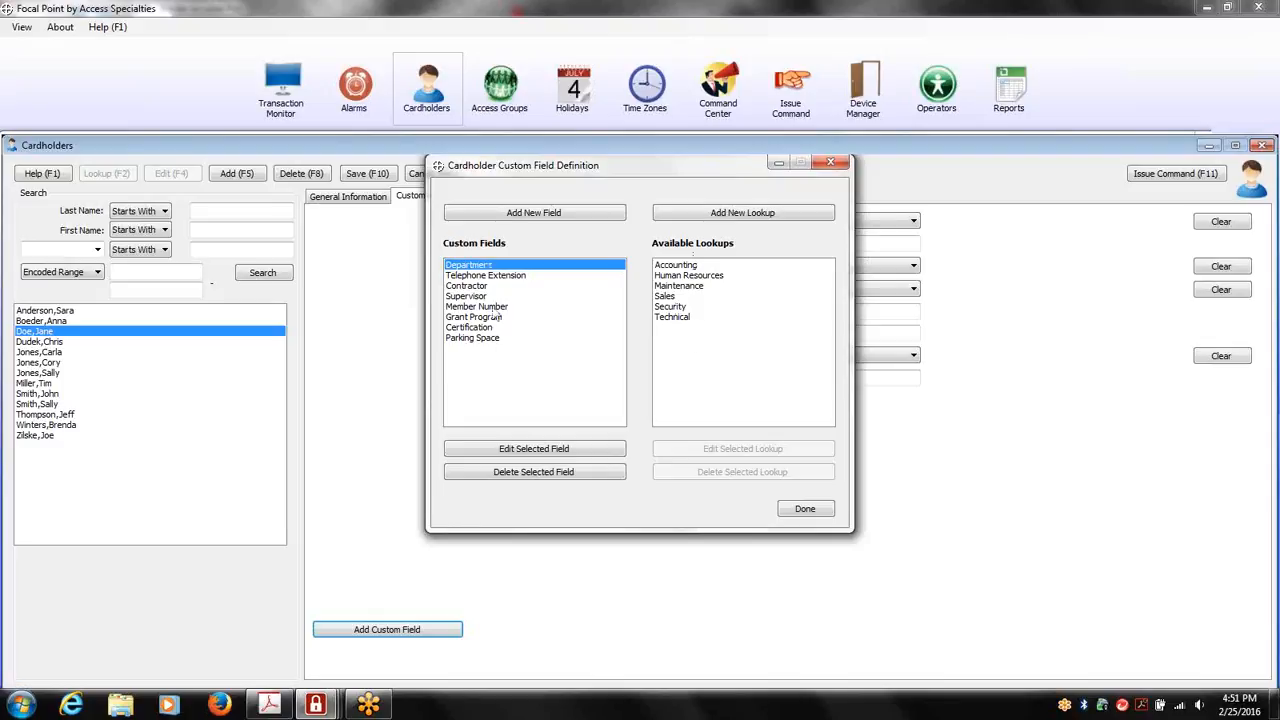
left_click(484, 297)
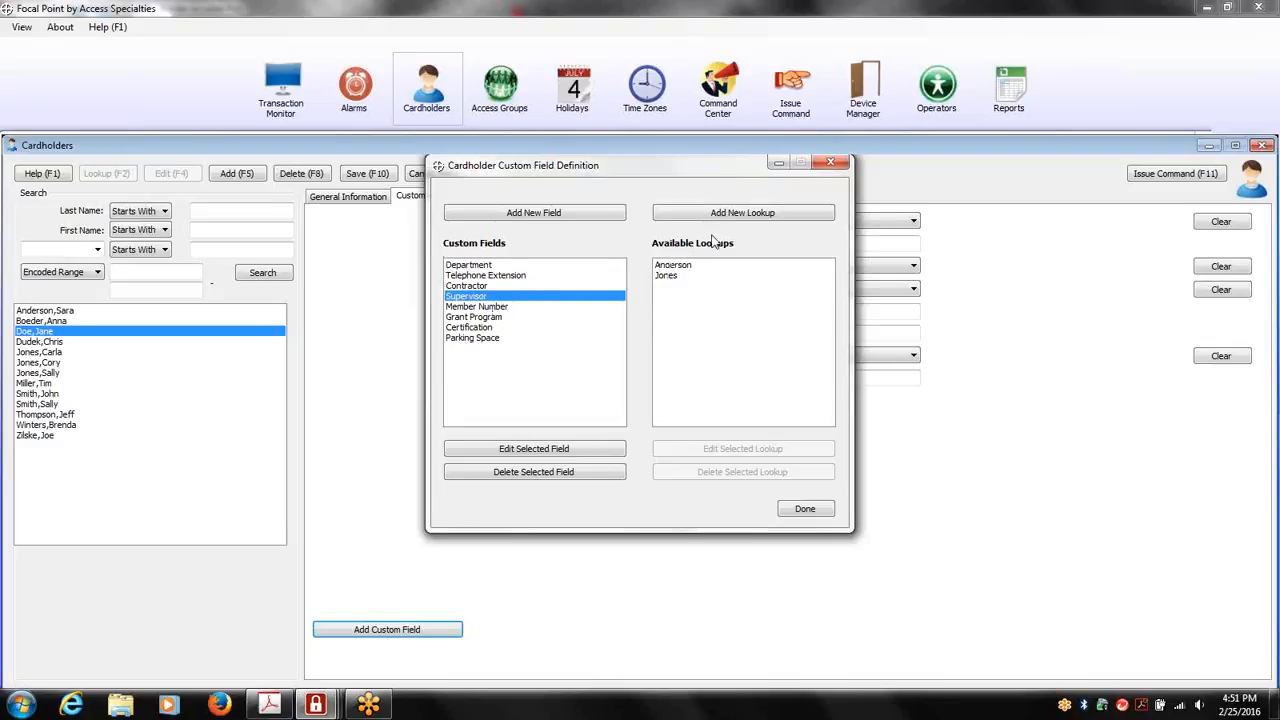
left_click(753, 215)
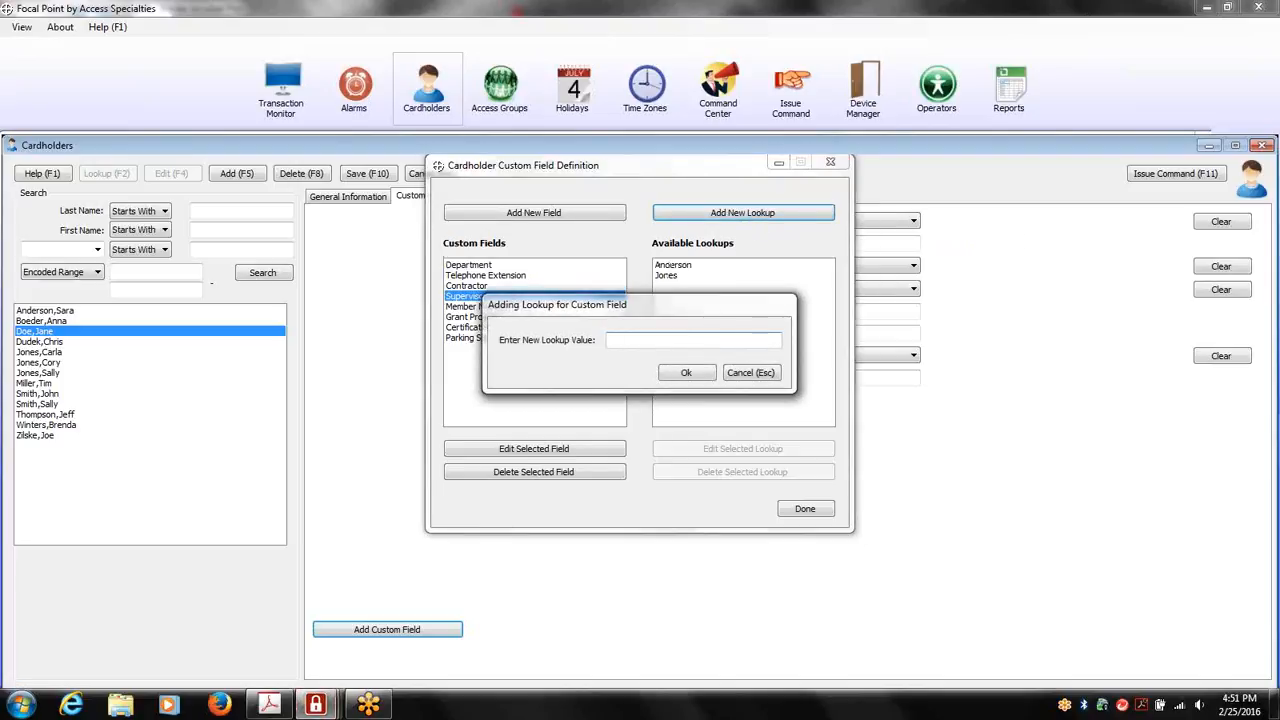
left_click(688, 374)
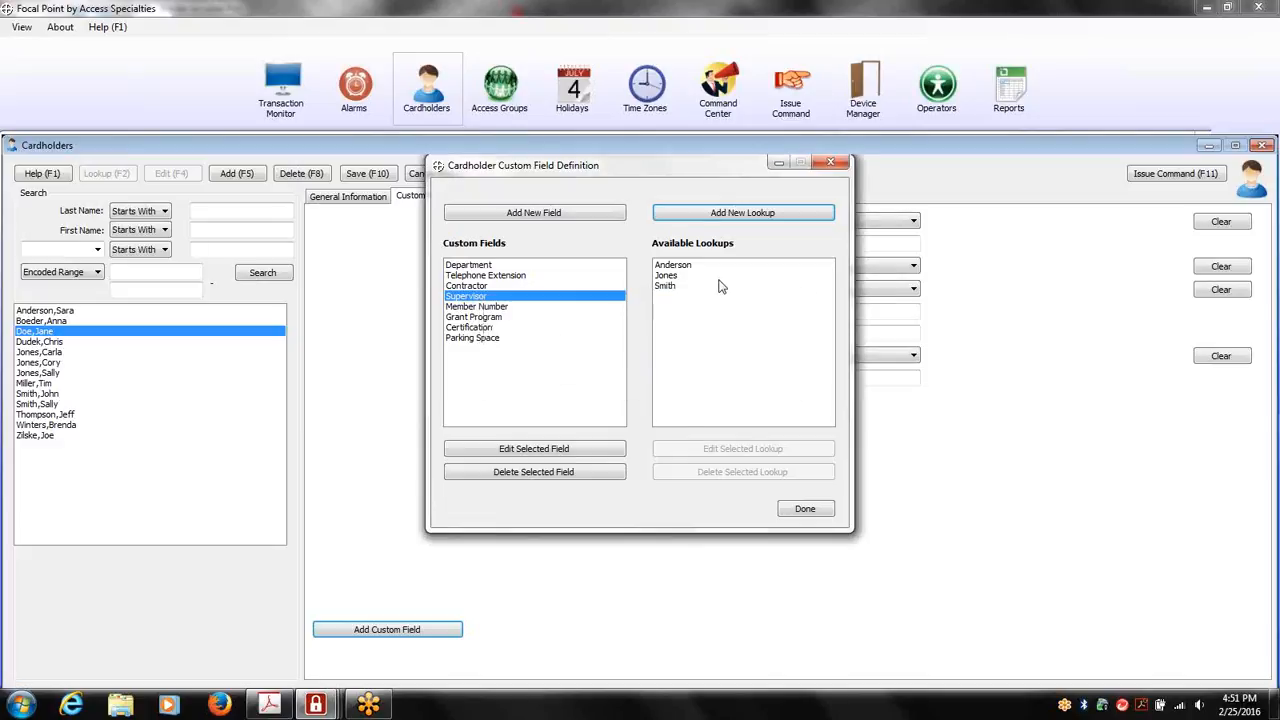
left_click(801, 509)
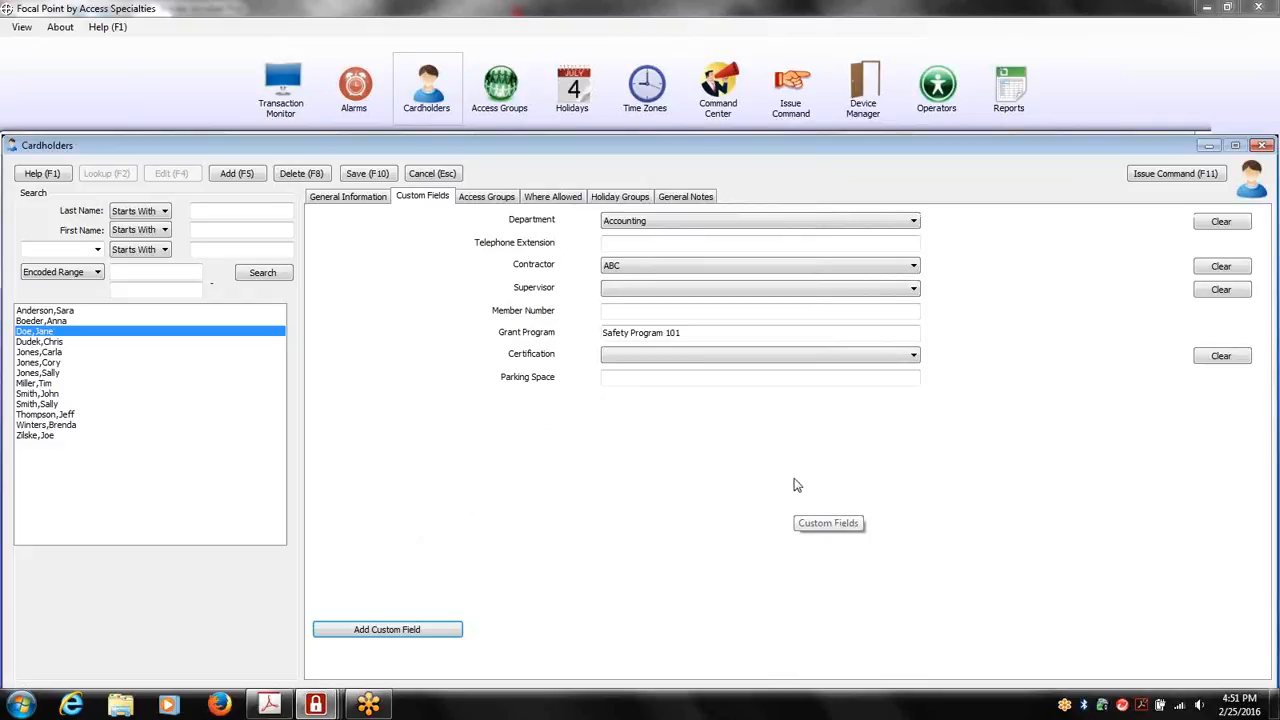
left_click(914, 290)
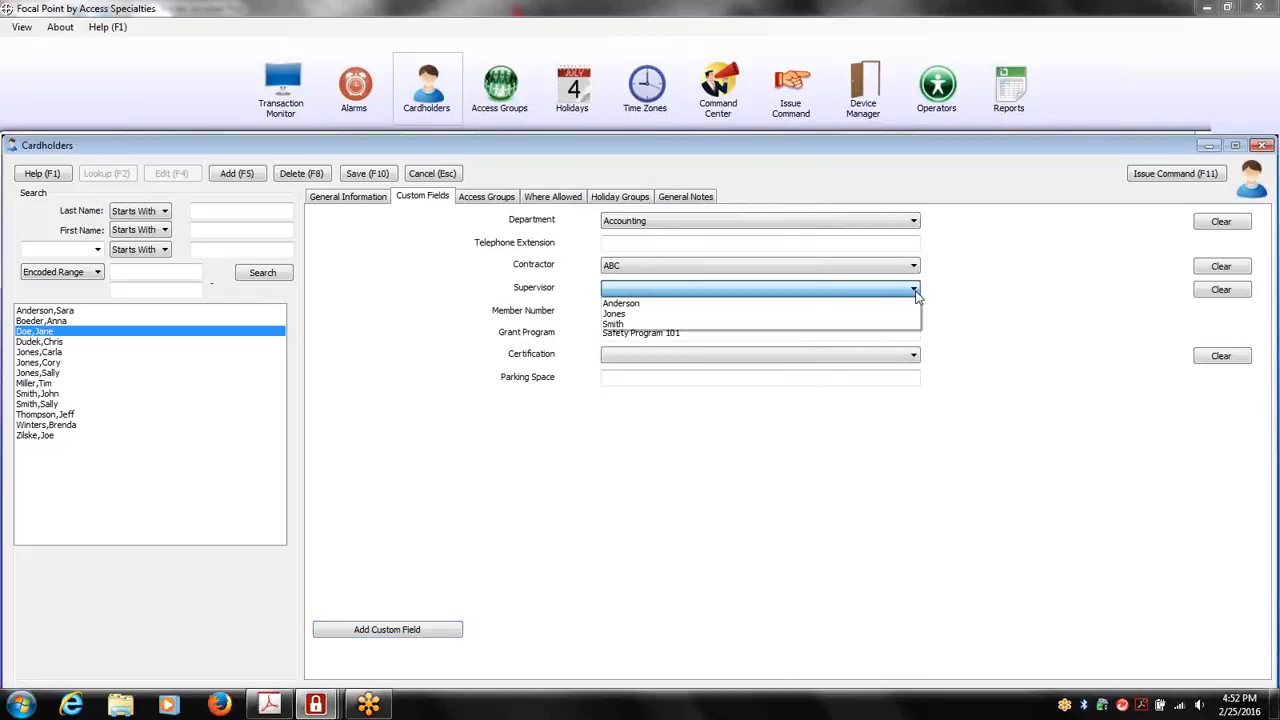
left_click(914, 291)
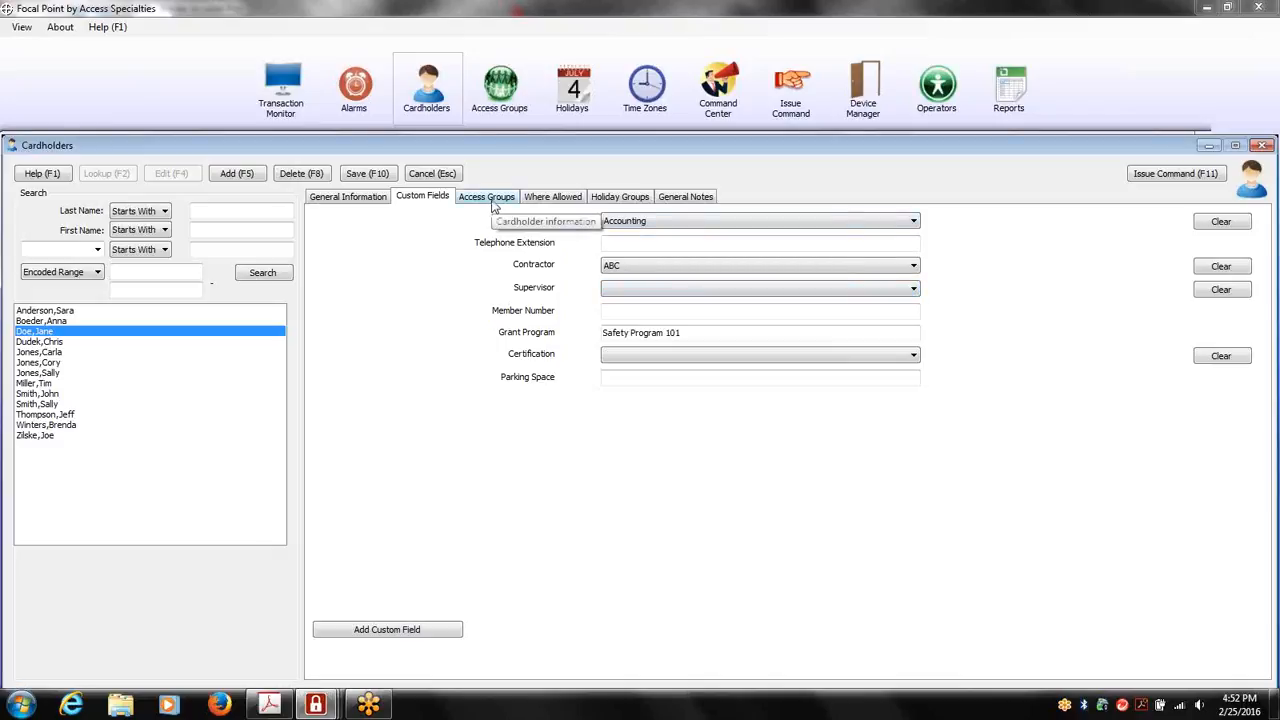
Review the cardholder's access groups, allowed doors with their time zones in 0001: ASI Headquarters, and assigned holiday groups
left_click(492, 206)
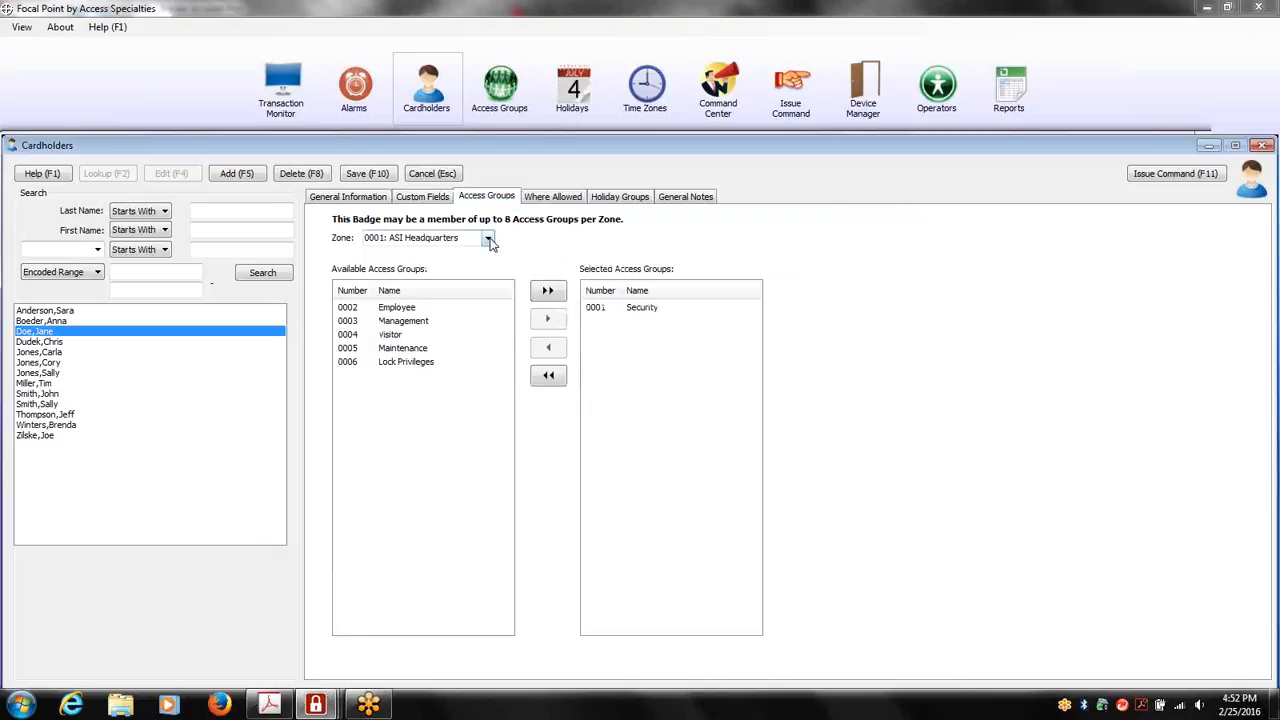
left_click(420, 307)
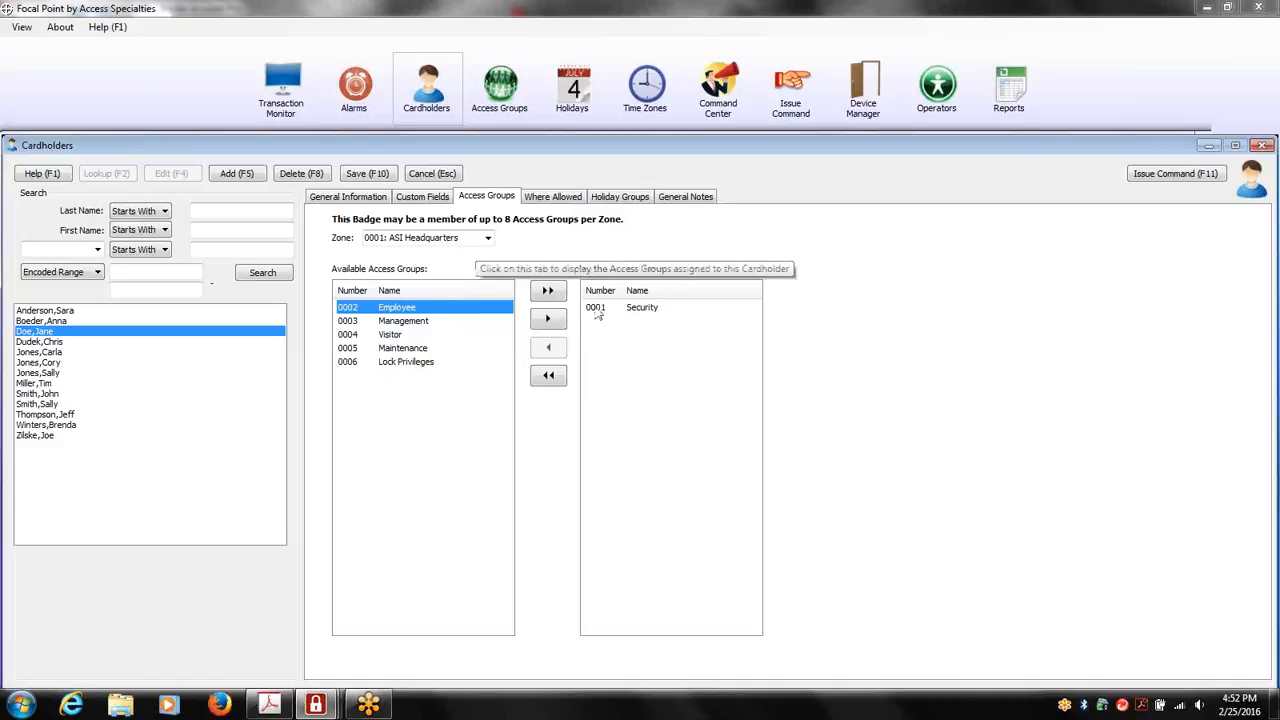
left_click(562, 203)
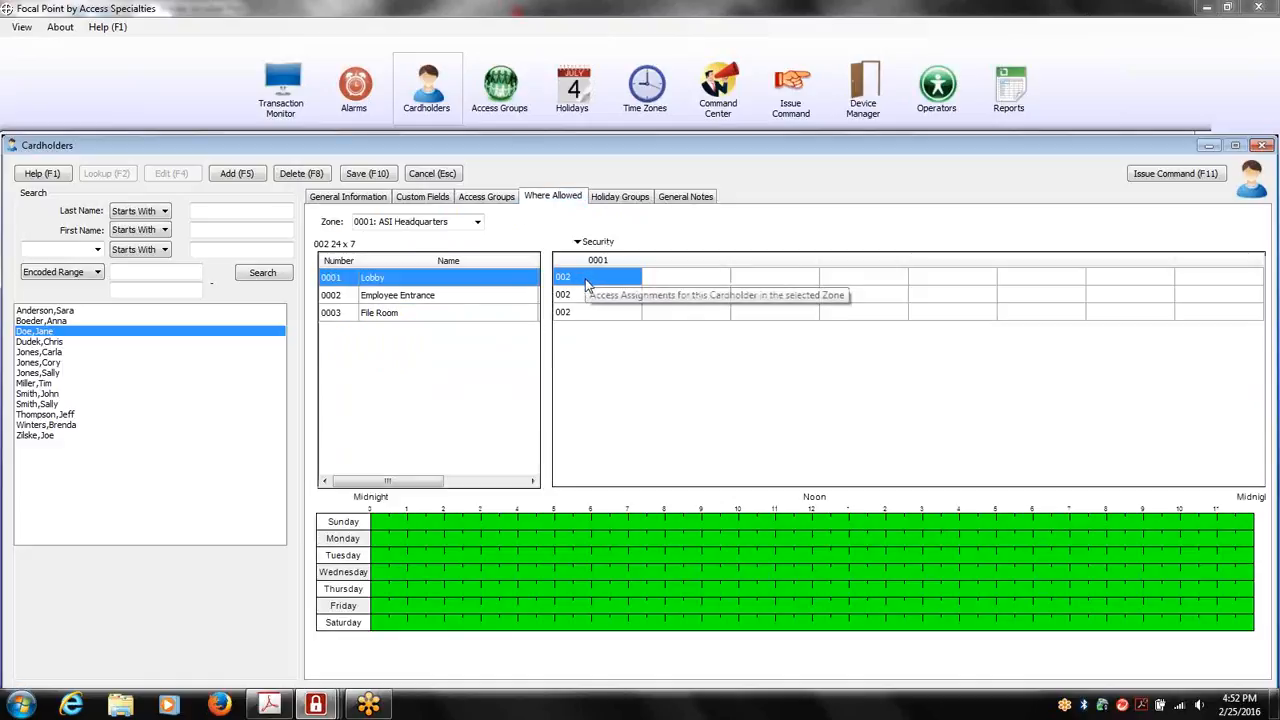
left_click(590, 294)
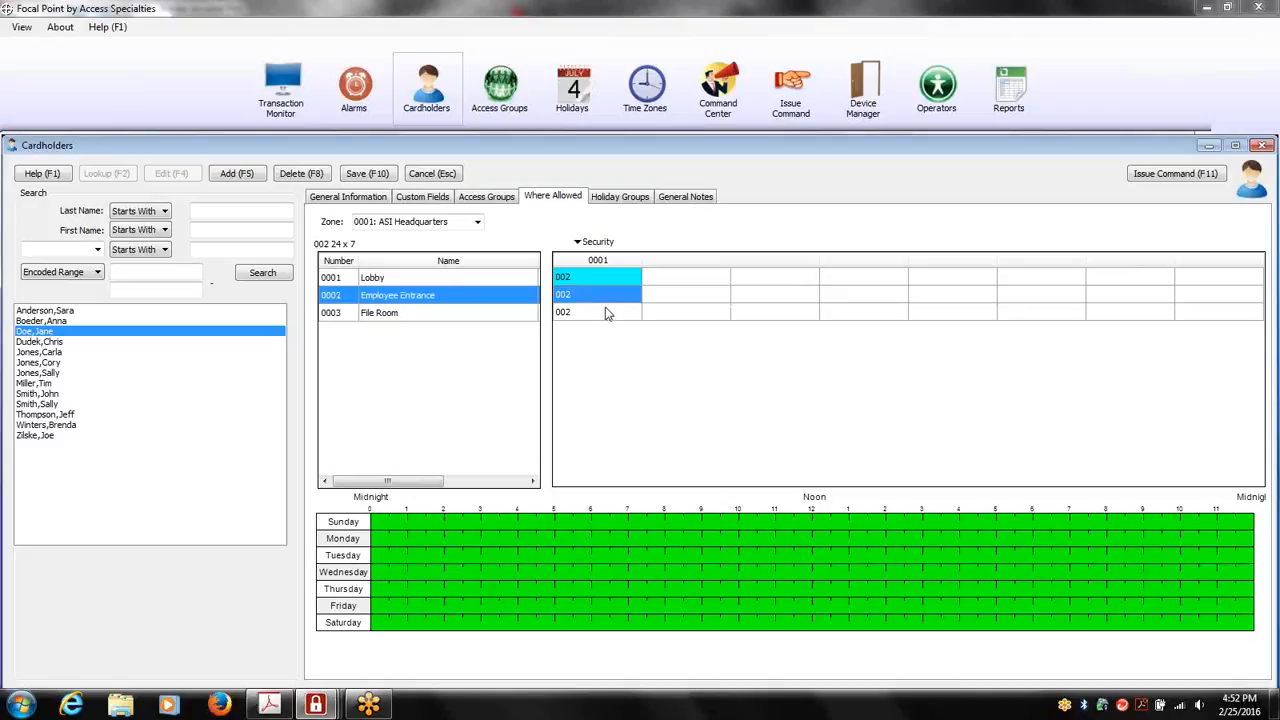
left_click(638, 200)
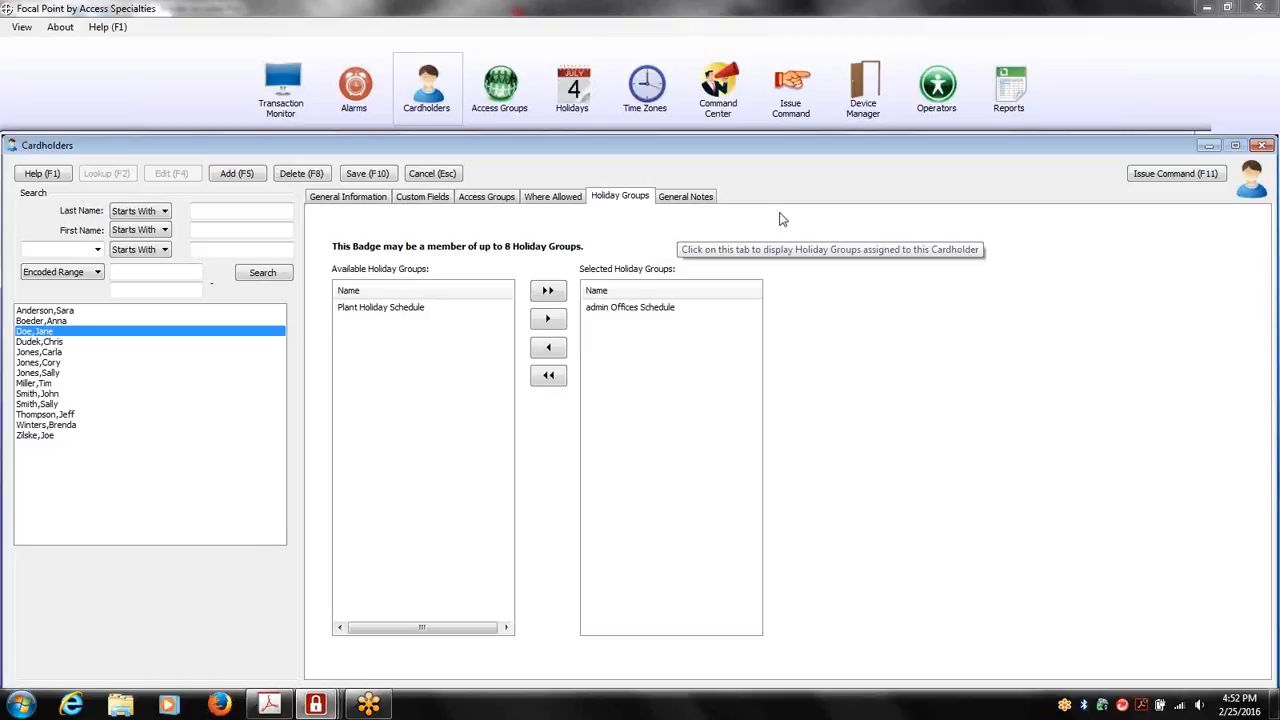
Review the holiday groups and the holiday definitions, and open the Thanksgiving Day definition
left_click(578, 105)
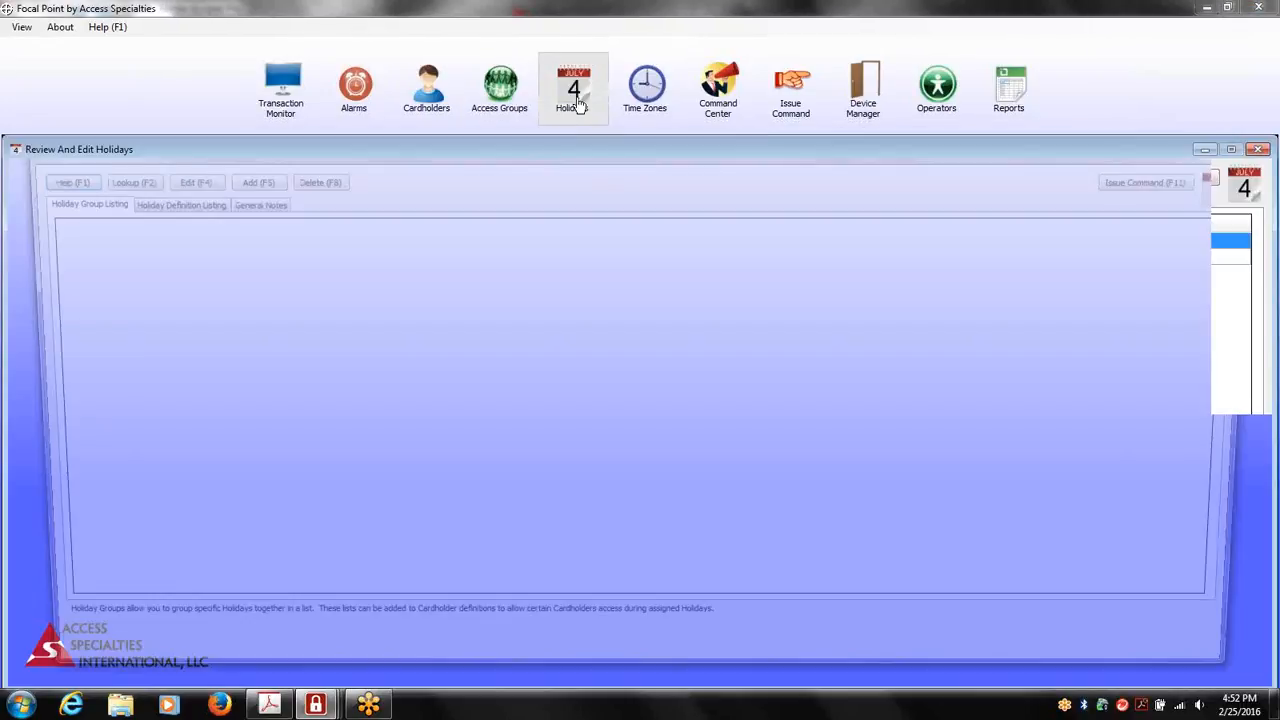
left_click(185, 203)
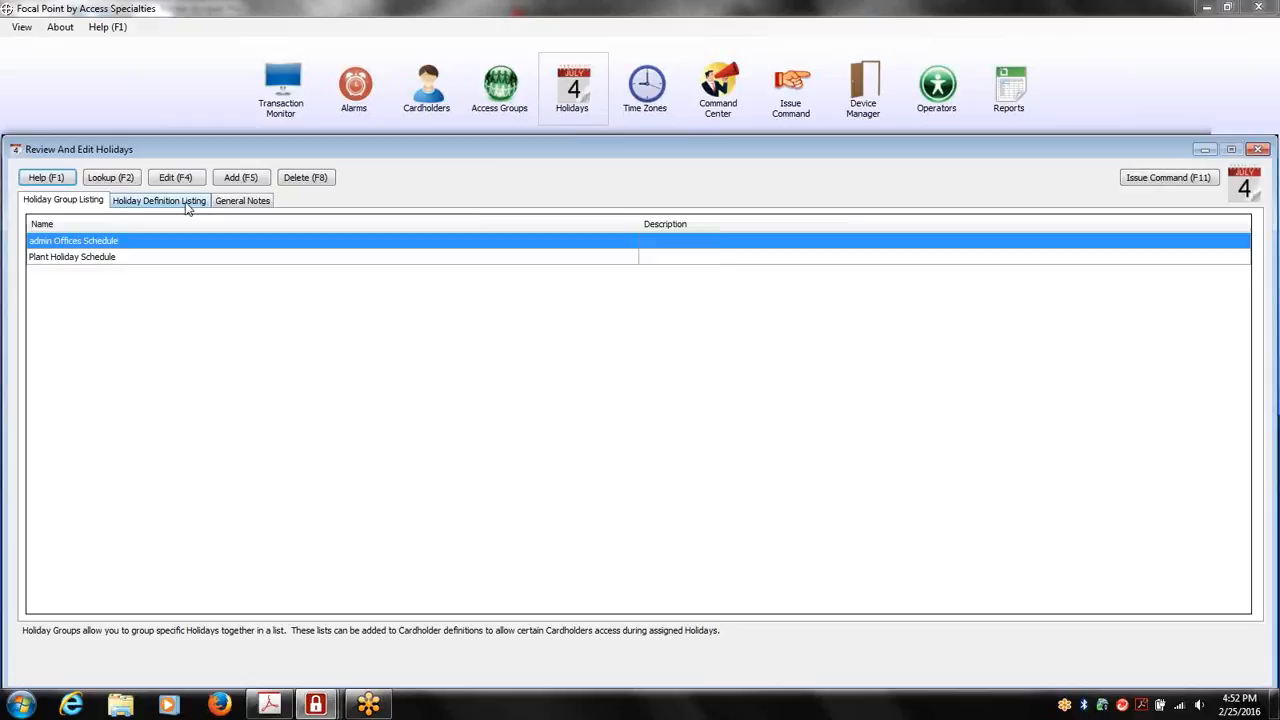
key("F4")
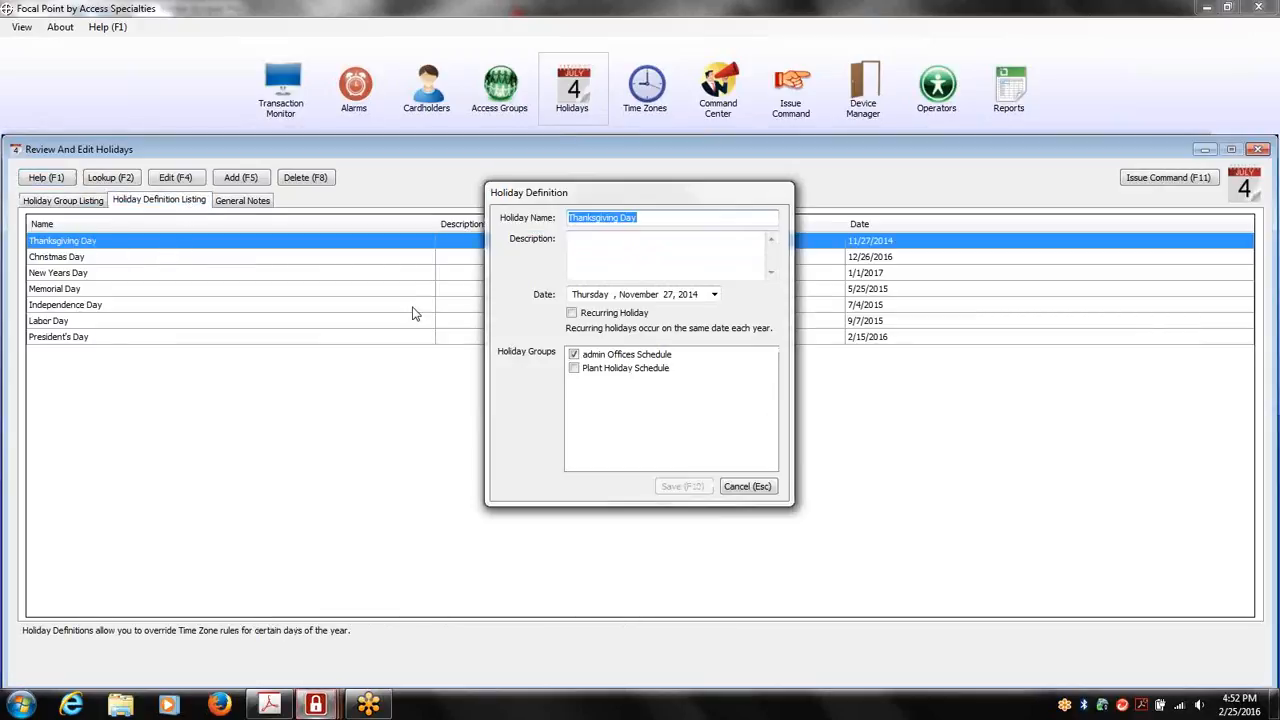
Try to set the Thanksgiving Day date to February 25, 2016, and close the holidays window without saving
left_click(714, 295)
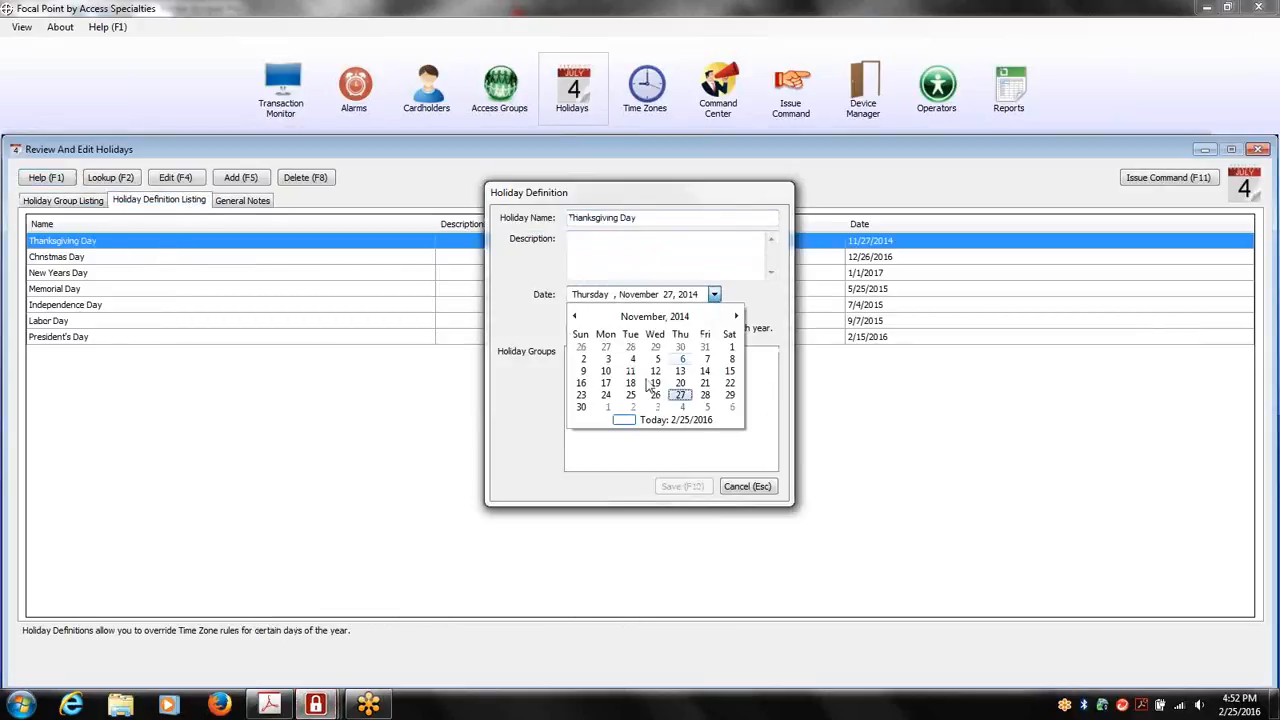
left_click(638, 422)
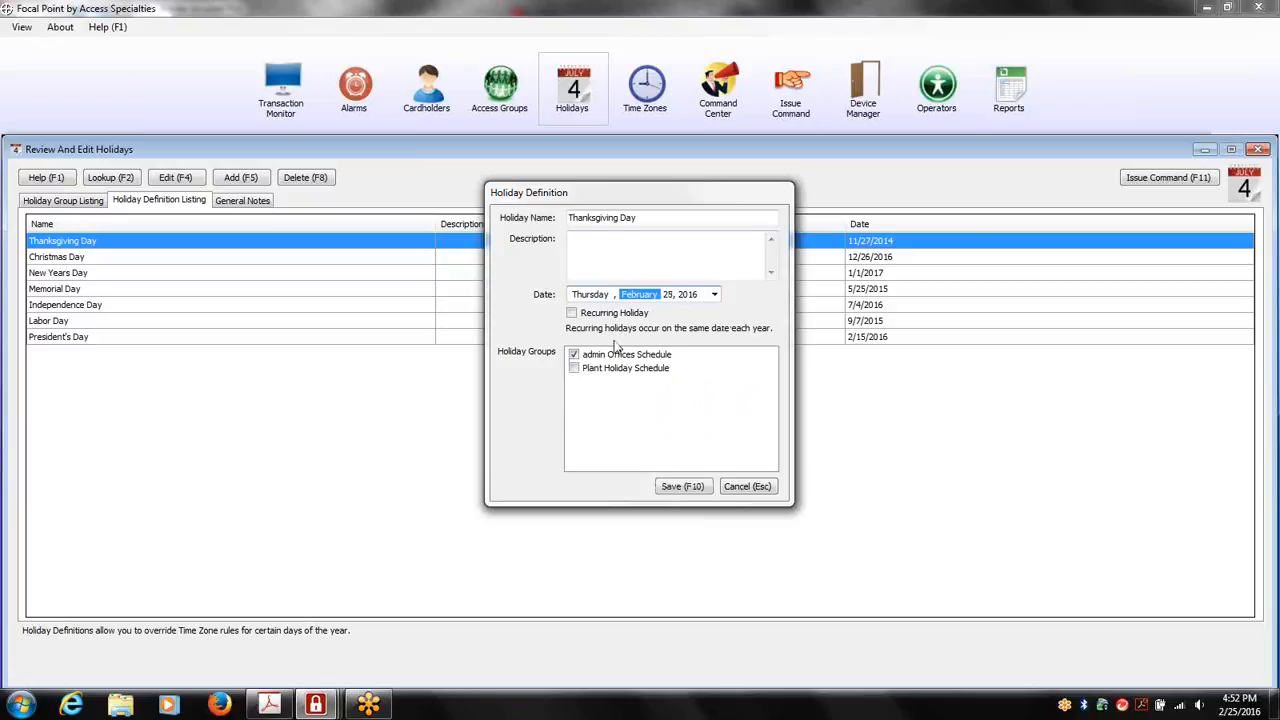
left_click(749, 487)
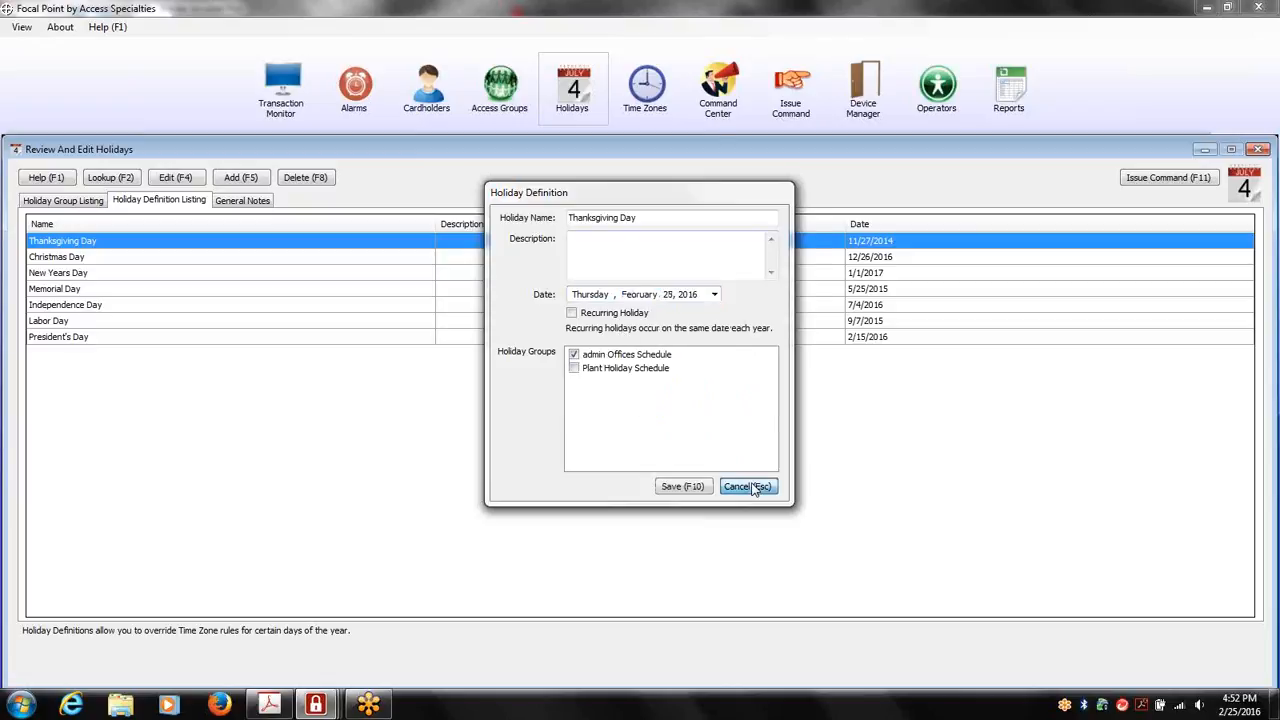
left_click(676, 400)
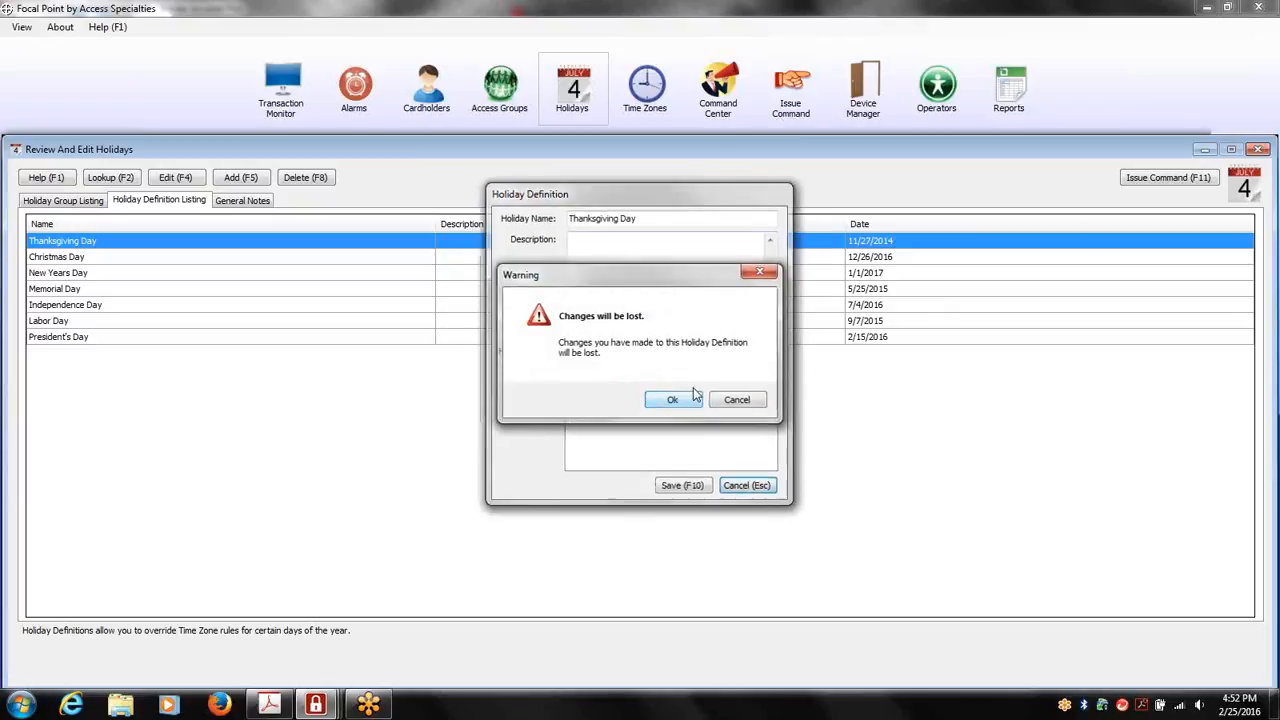
left_click(1257, 149)
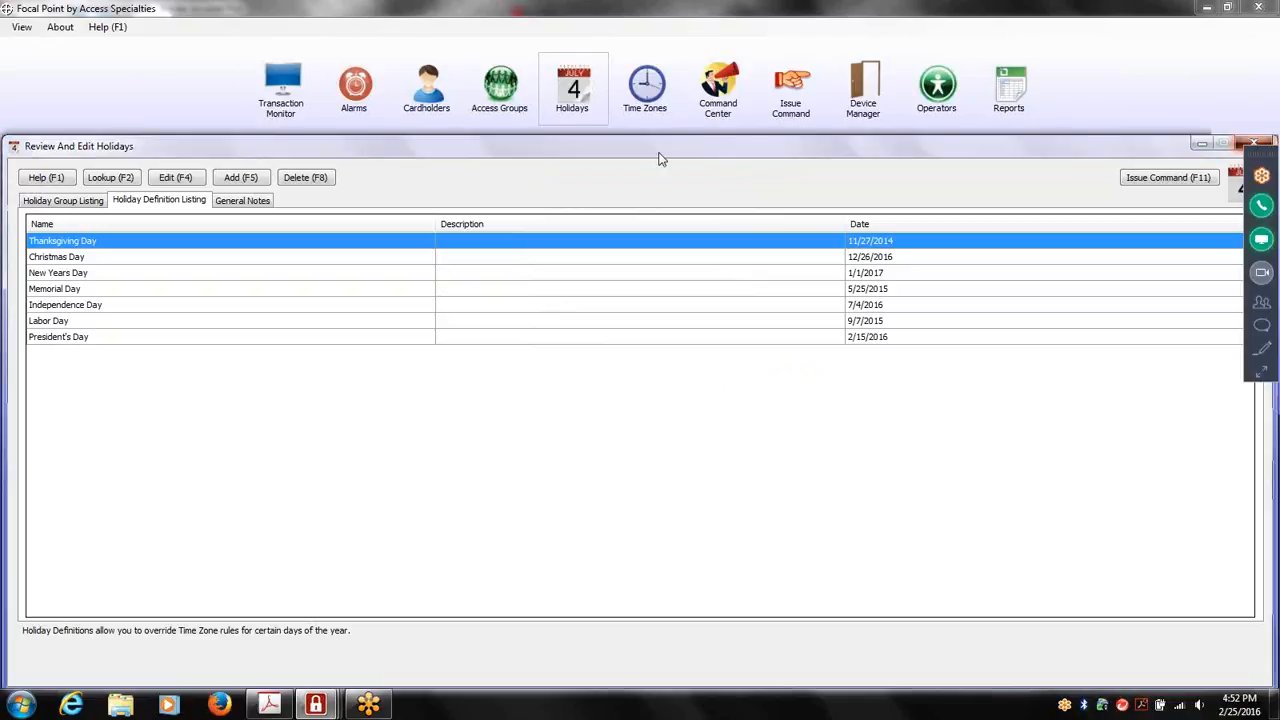
Discard the changes to the open cardholder record and close the Cardholders window
left_click(460, 120)
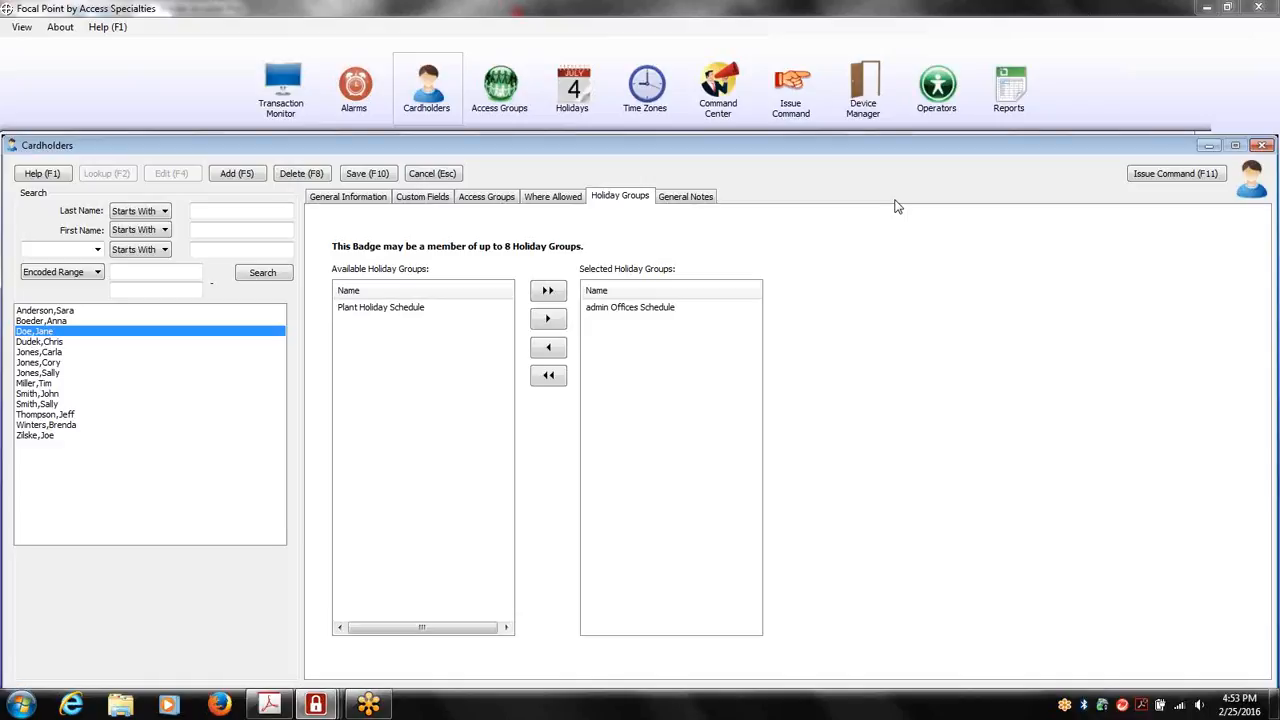
key("Escape")
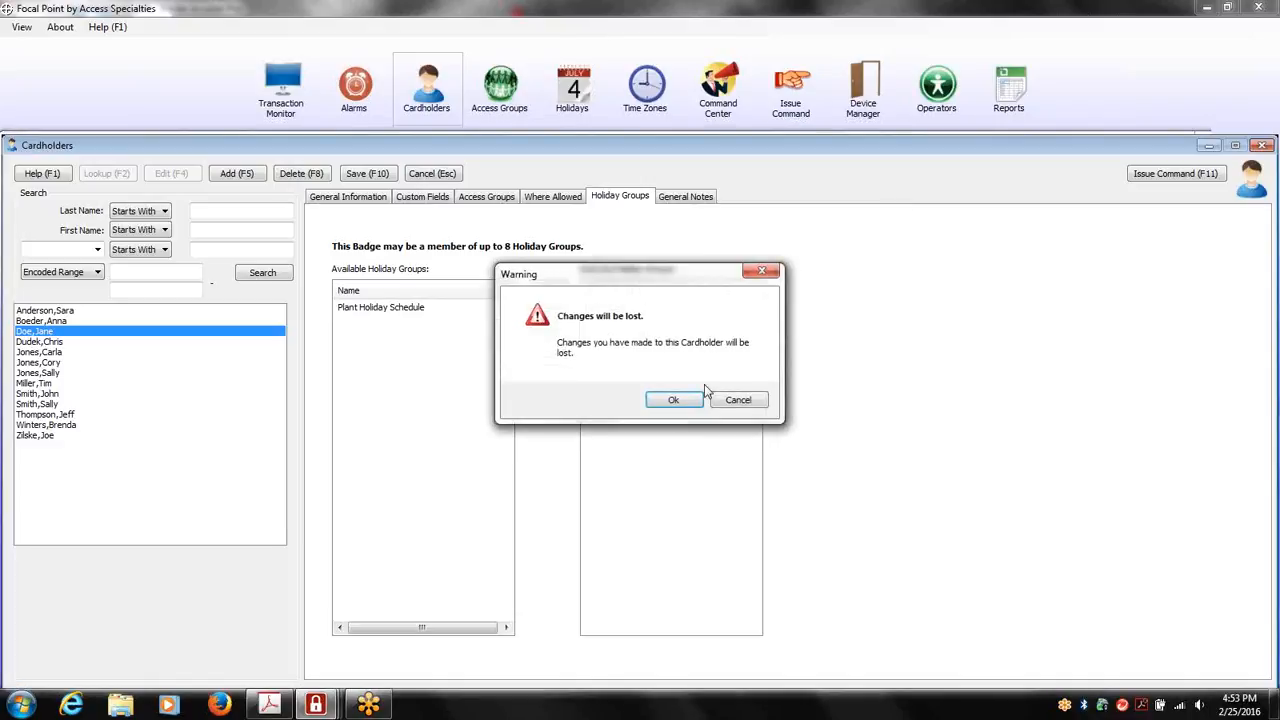
left_click(664, 399)
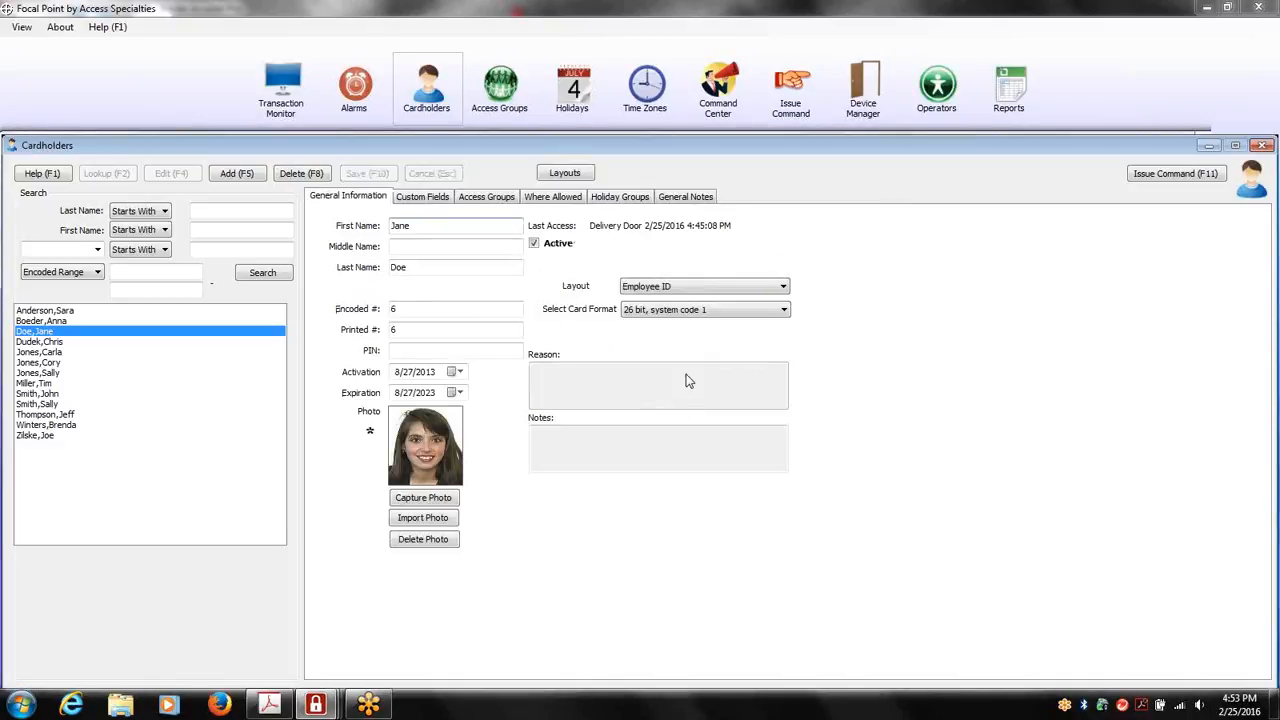
key("Escape")
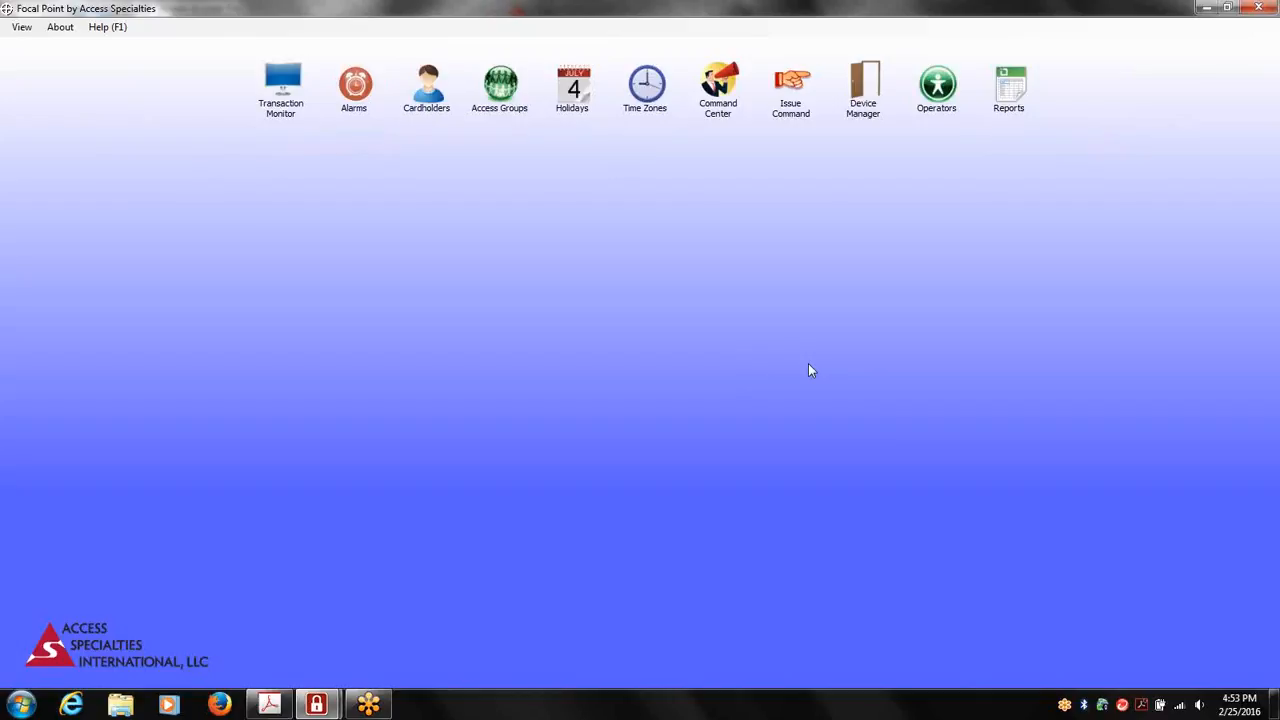
Open the transaction monitor and acknowledge the Invalid Status alarm from the Delivery Door
left_click(285, 115)
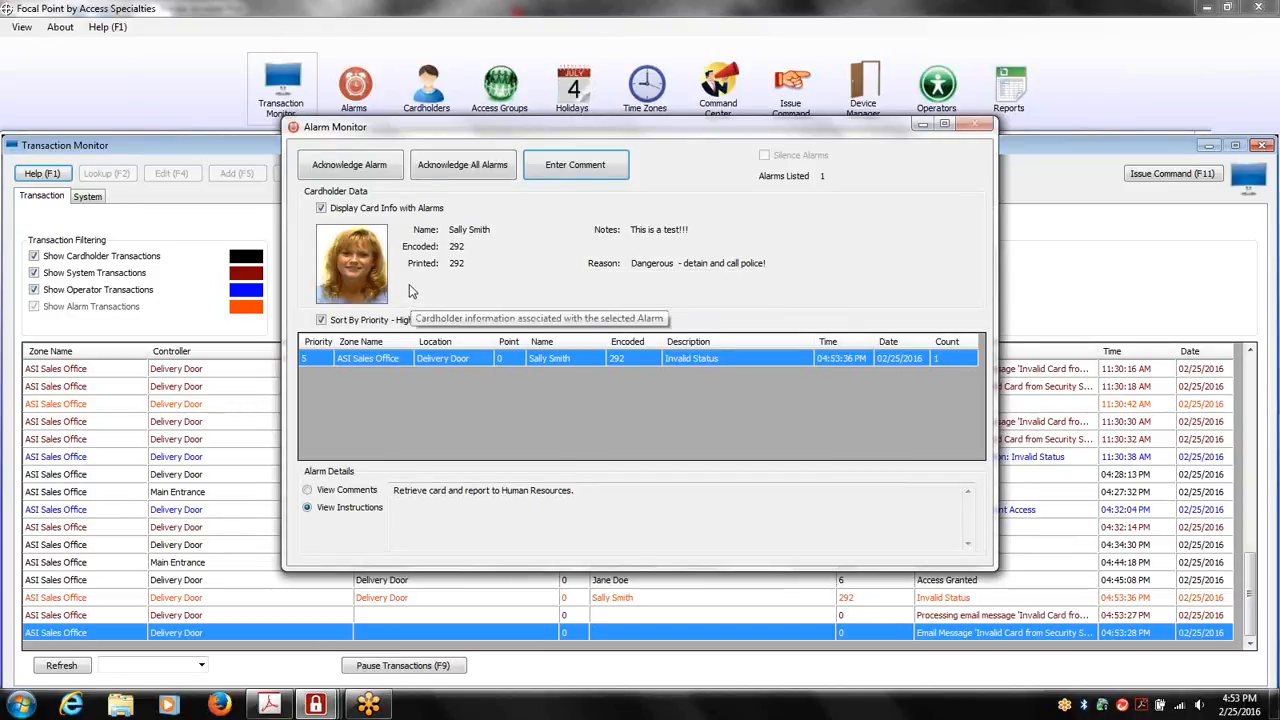
left_click(370, 166)
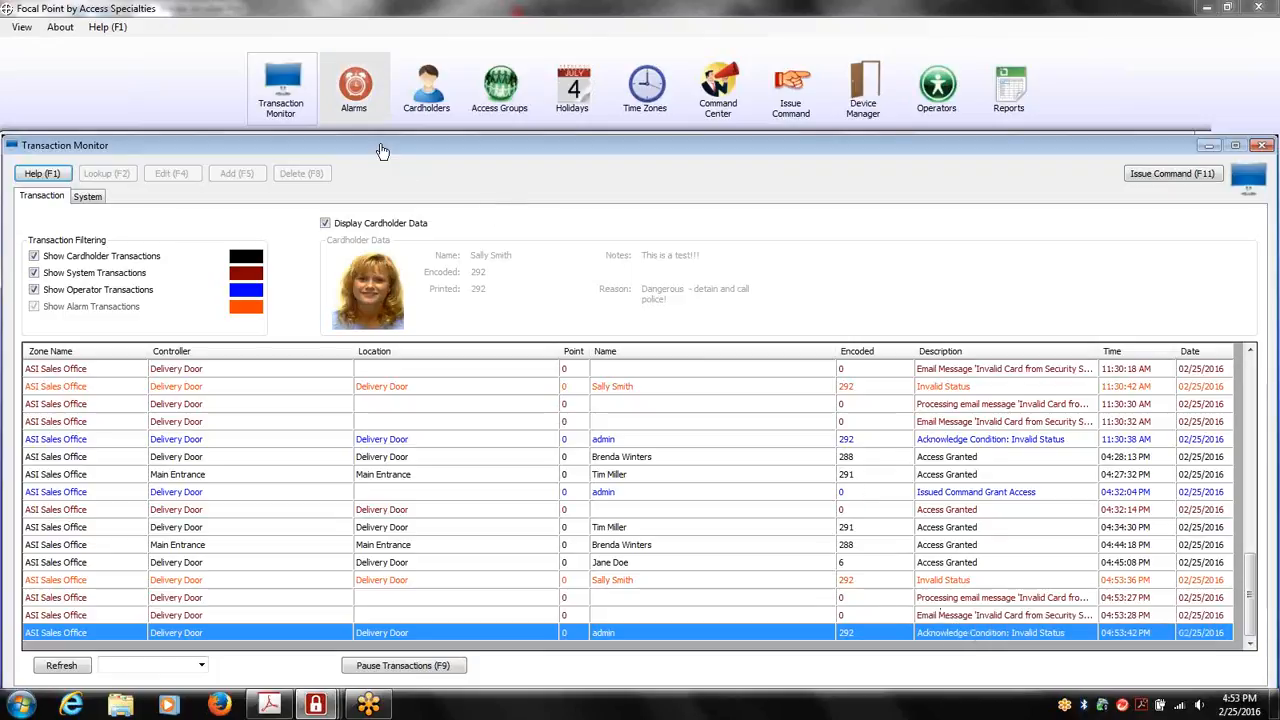
Review the alarm definitions and check the alarm conditions of the Main Entrance card alarm
left_click(358, 108)
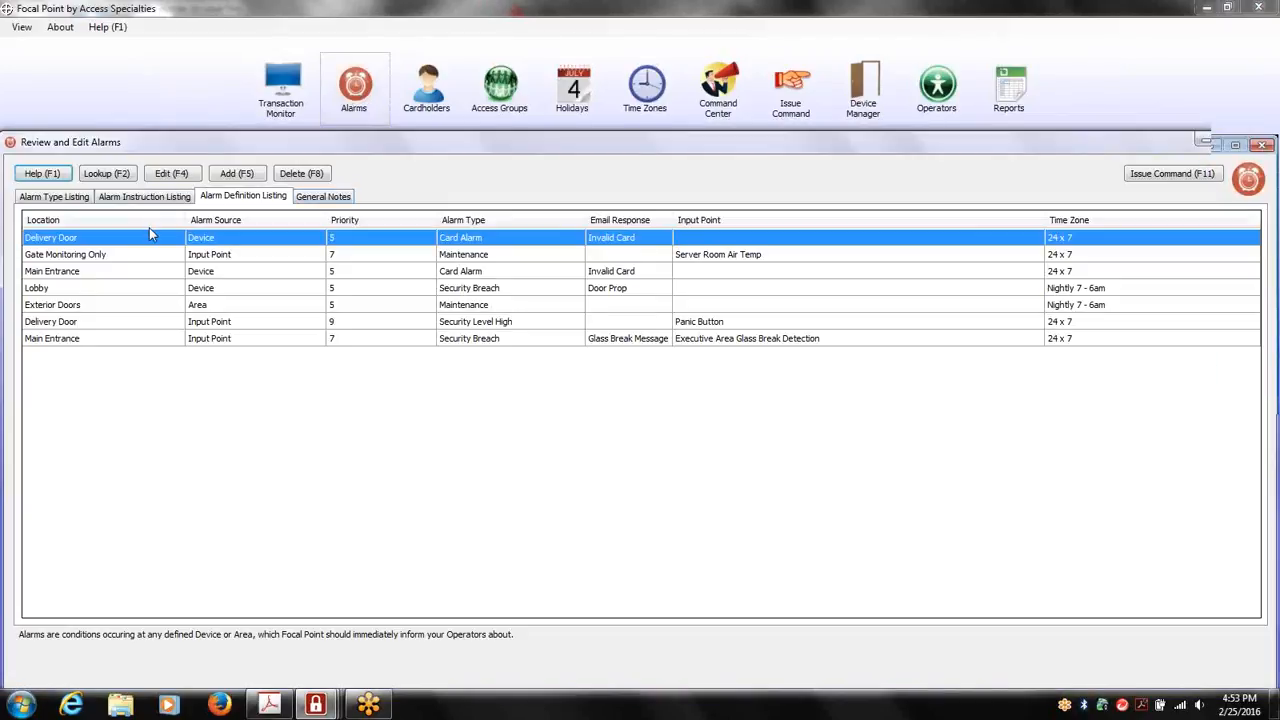
left_click(117, 322)
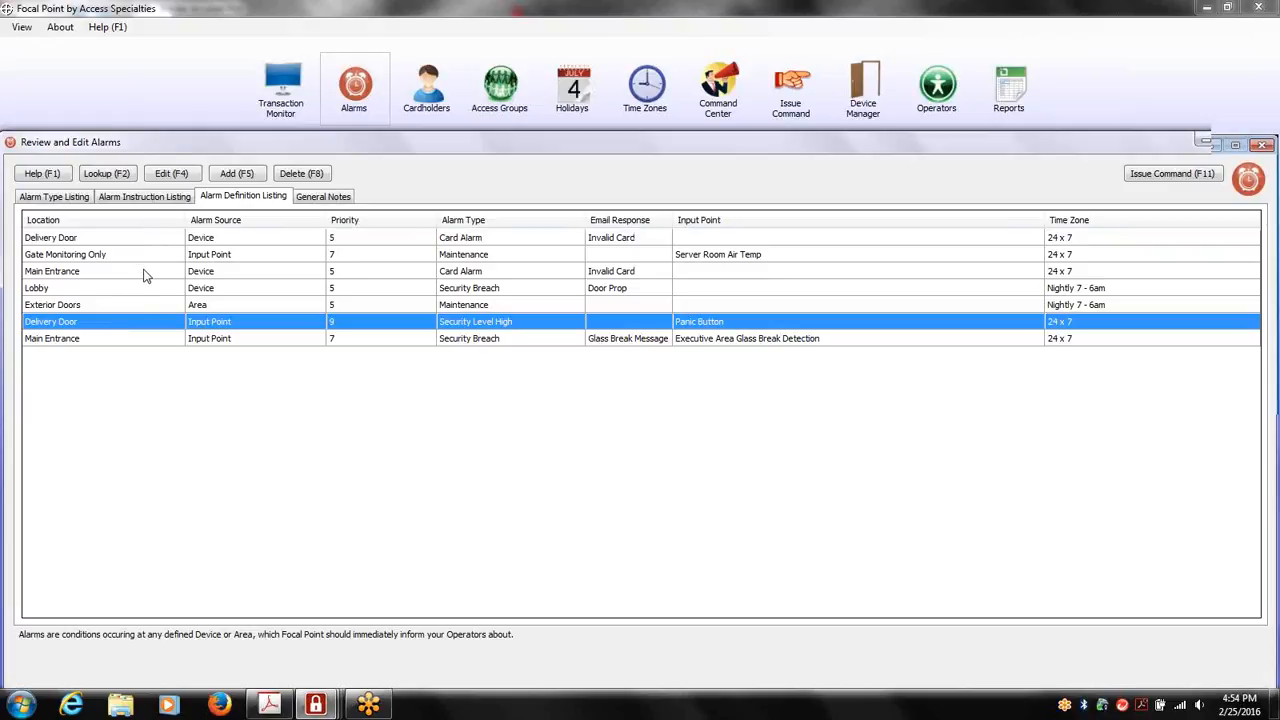
left_click(146, 274)
double_click(143, 276)
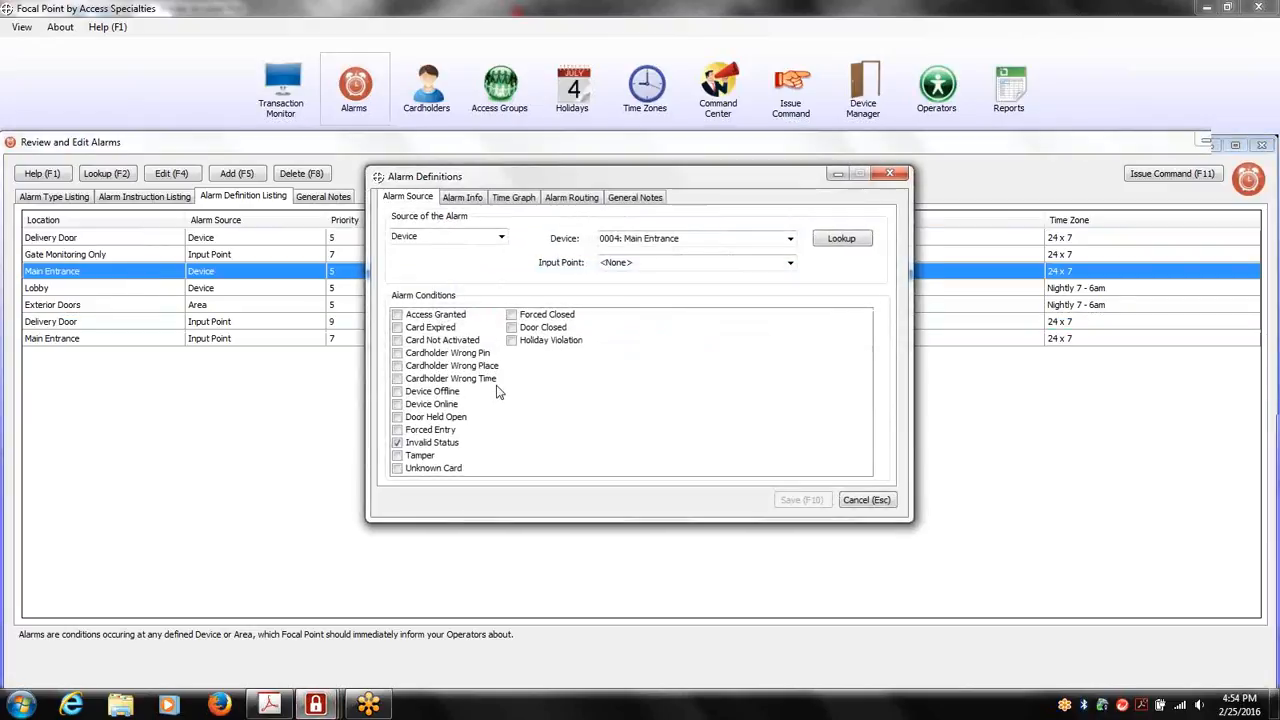
left_click(854, 502)
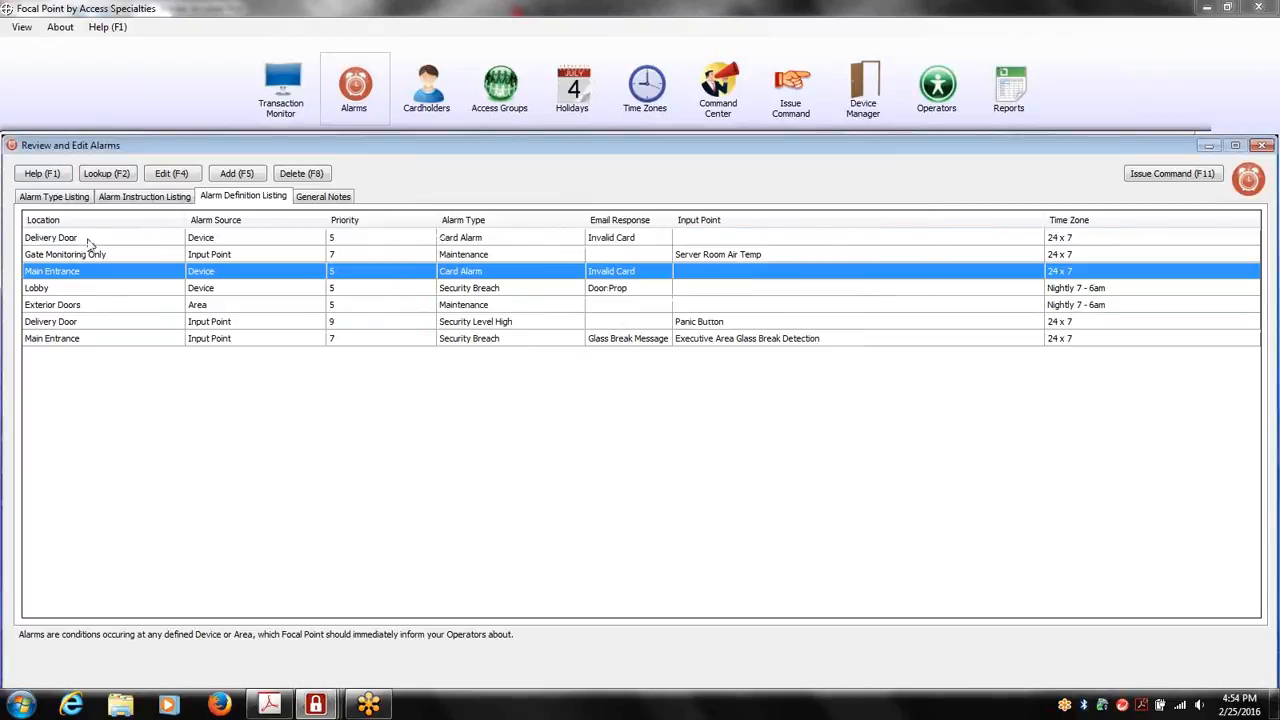
Review the Delivery Door card alarm's source conditions, priority, operator instructions, email response choices and time graph
left_click(87, 241)
double_click(87, 241)
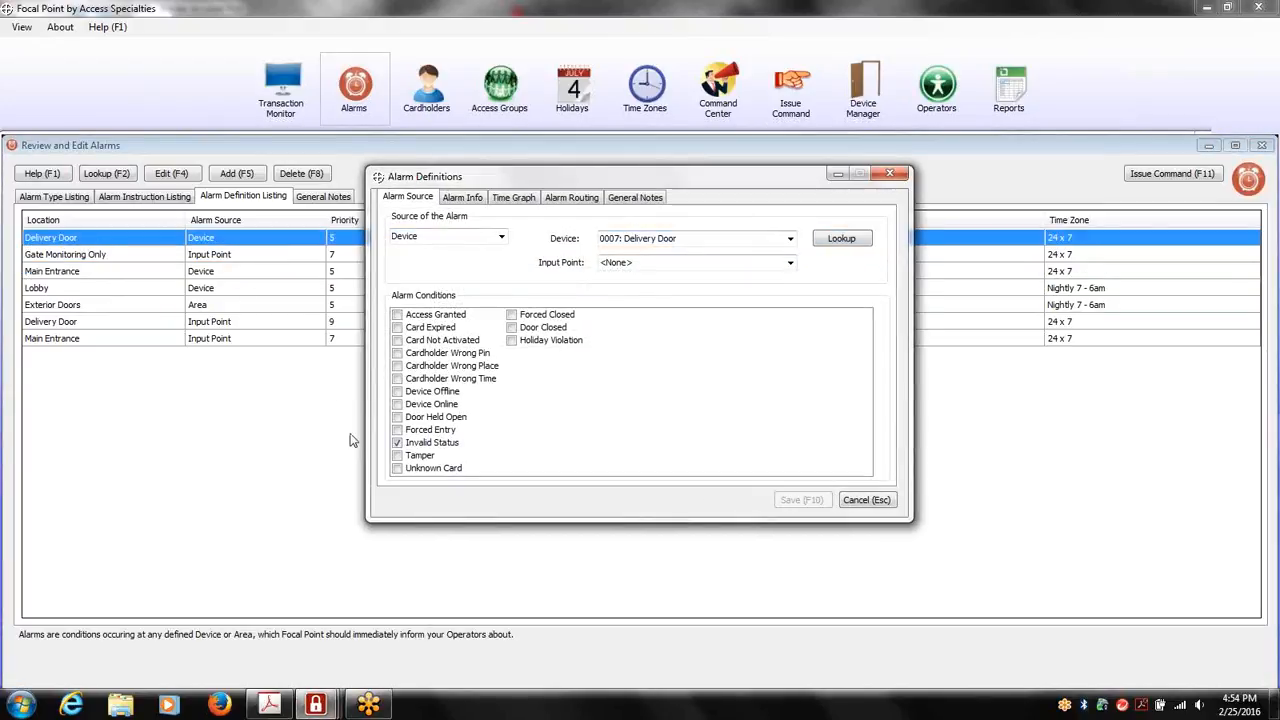
left_click(462, 199)
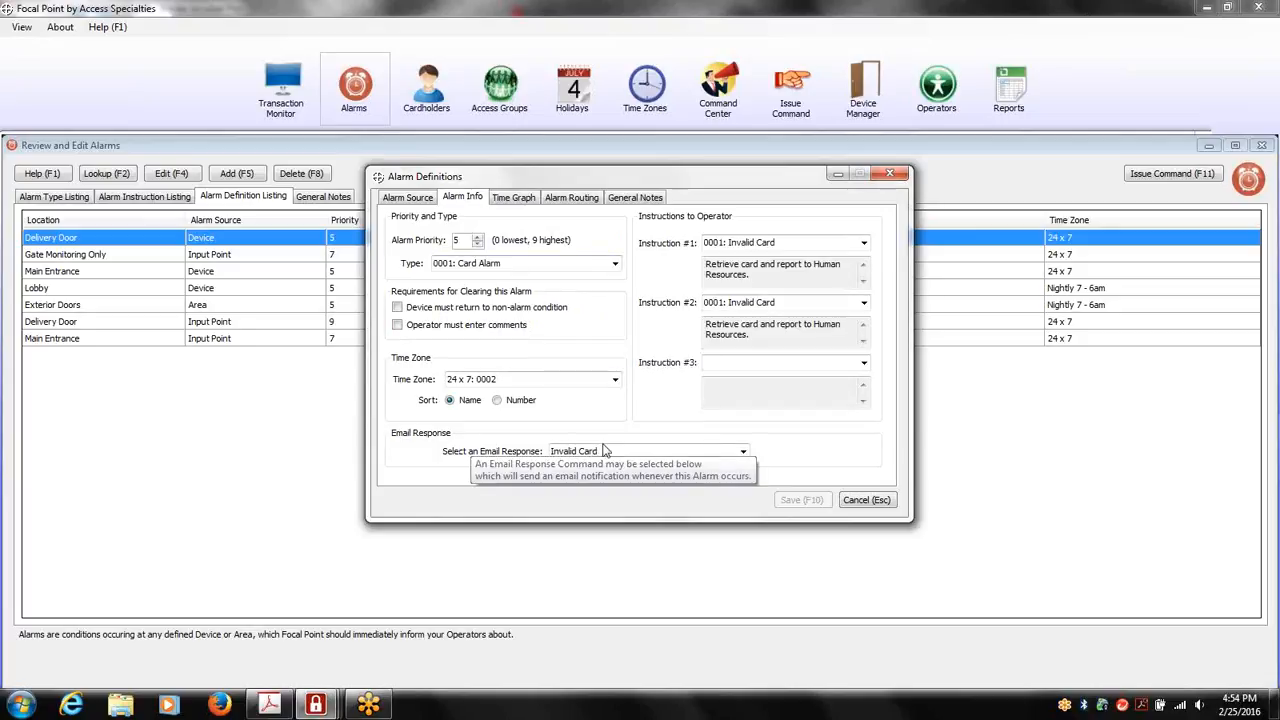
left_click(742, 452)
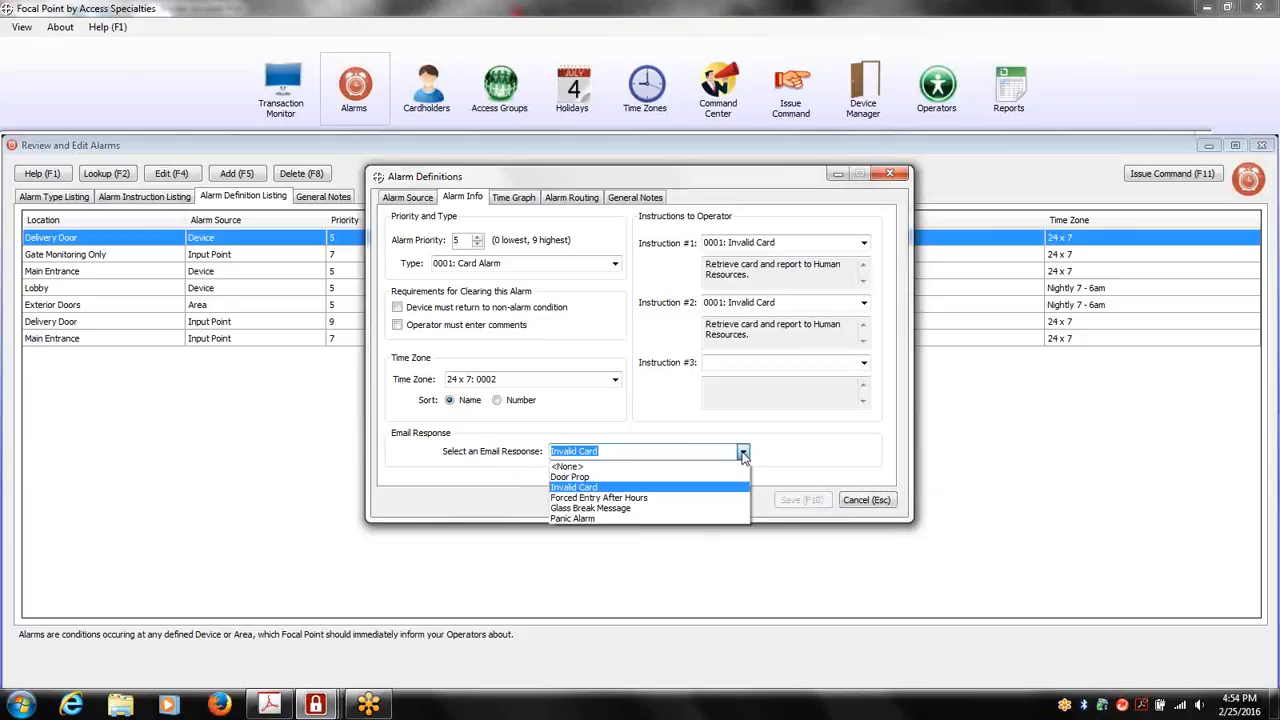
left_click(742, 453)
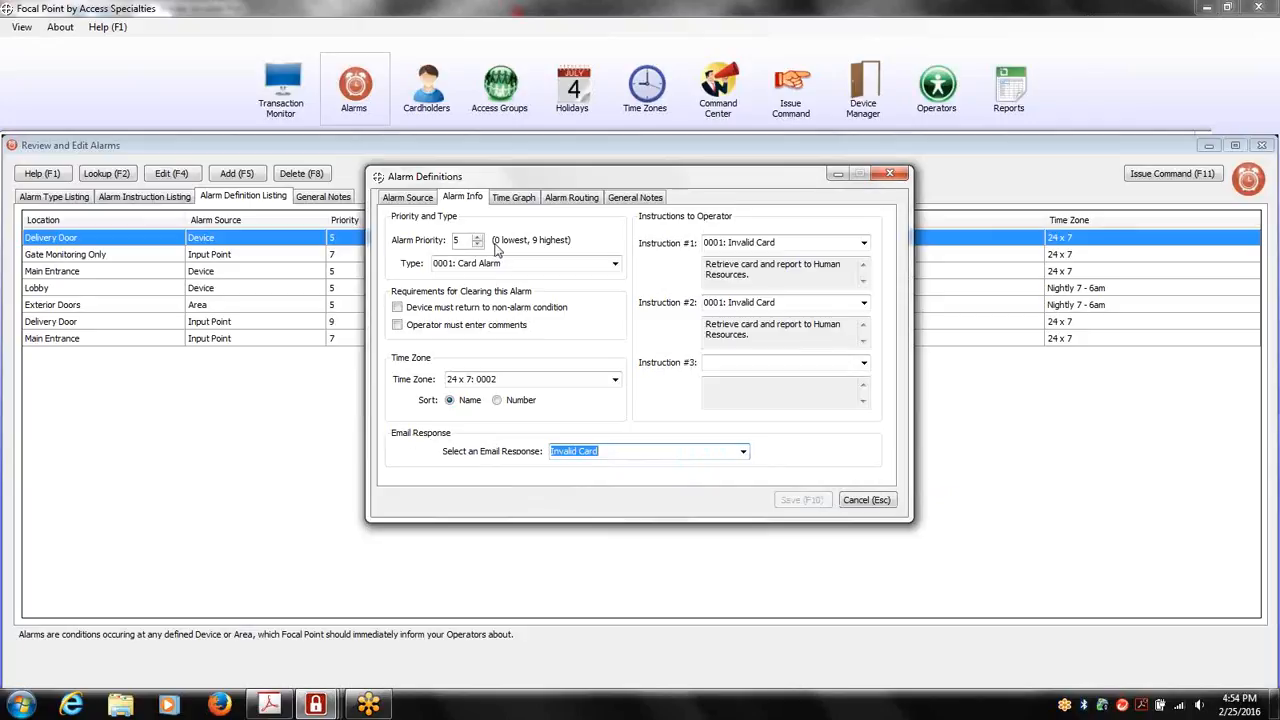
left_click(519, 205)
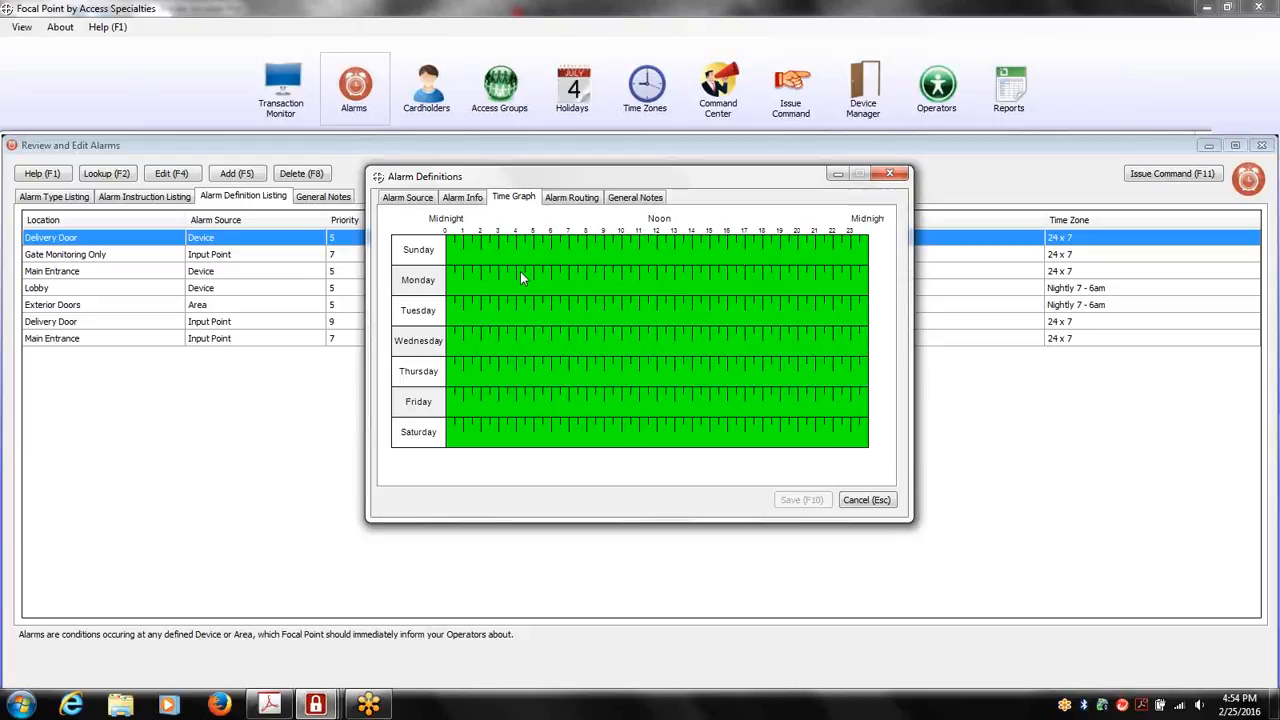
left_click(888, 174)
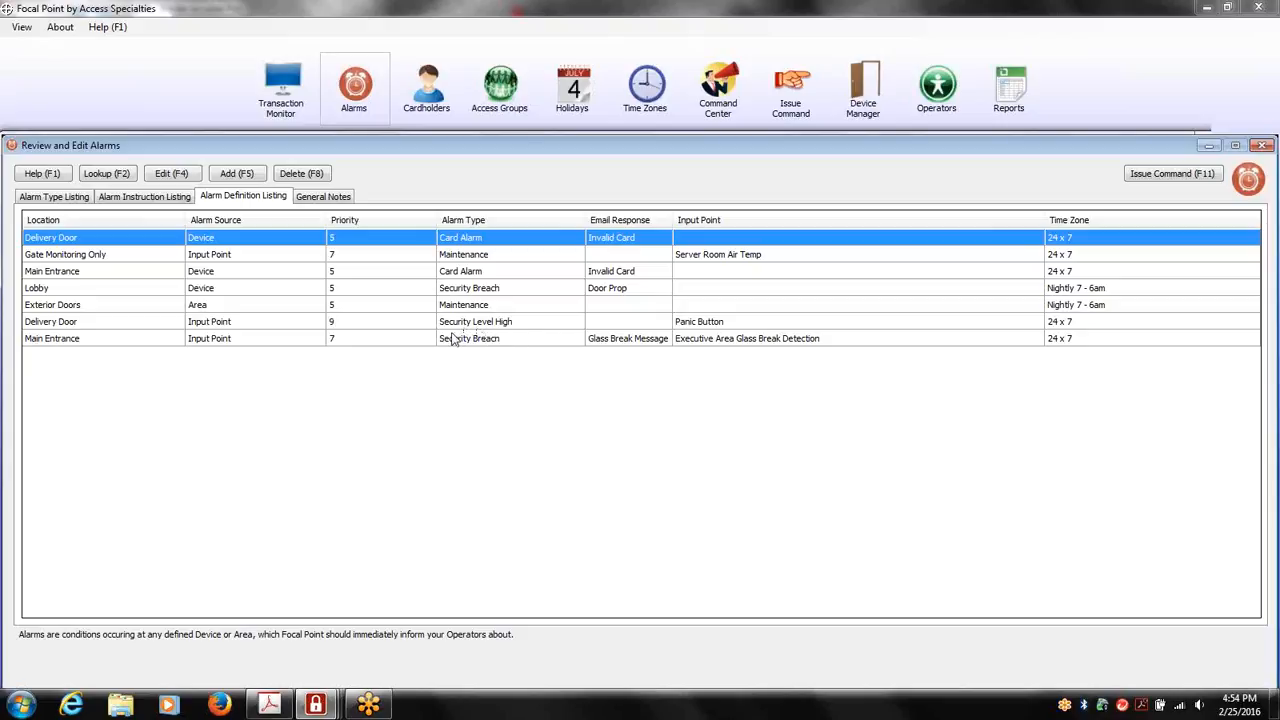
key("Escape")
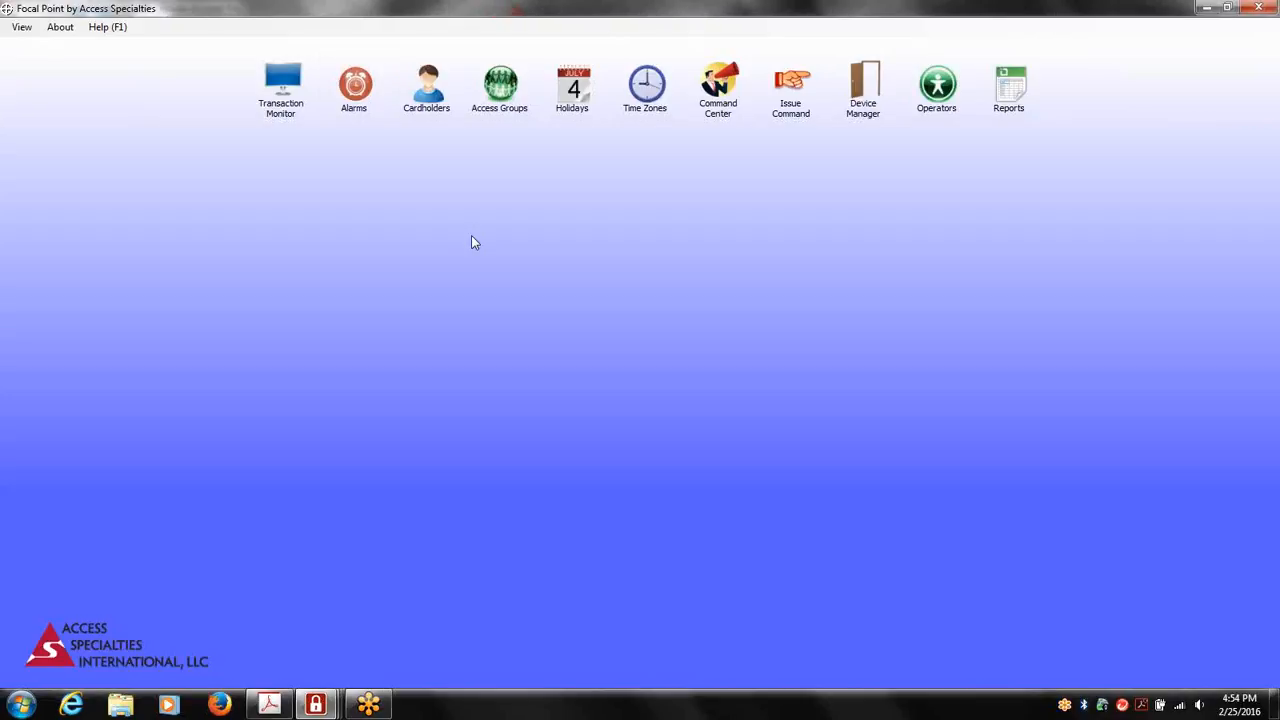
Review the scheduled commands and check the Lobby door's unlock and lock commands with their M-F 9-4 time zone
left_click(720, 110)
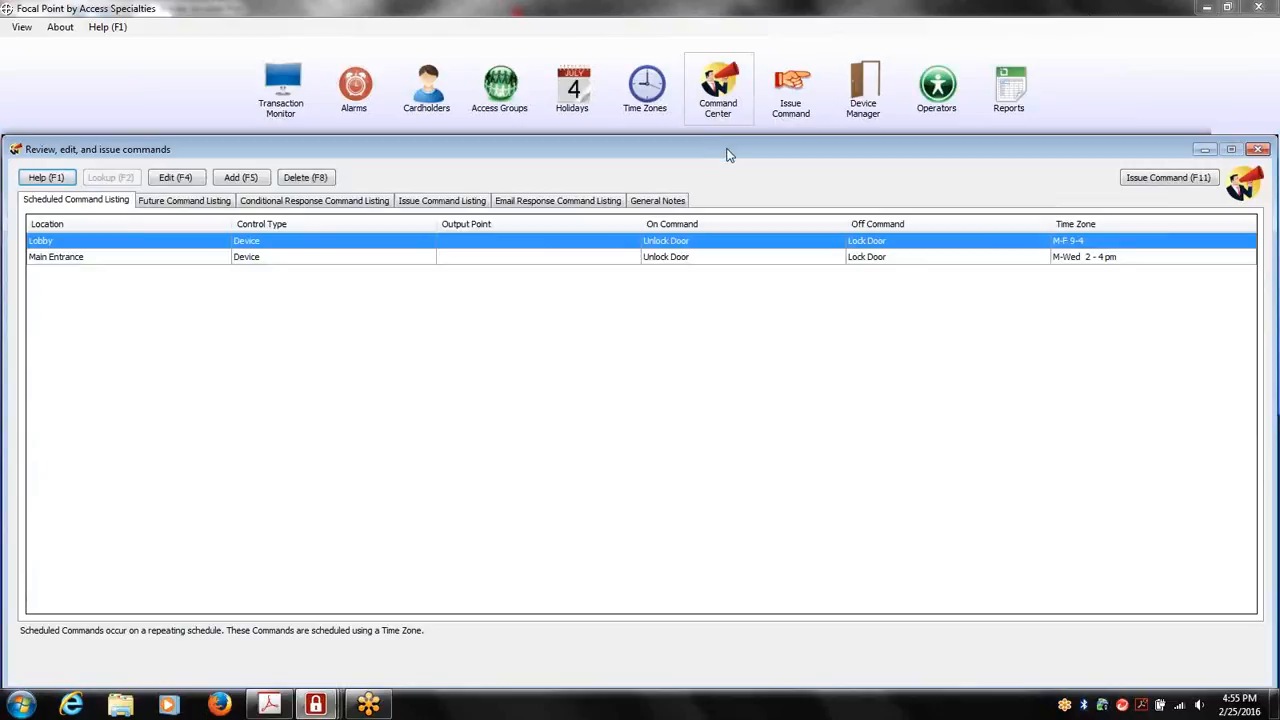
double_click(72, 243)
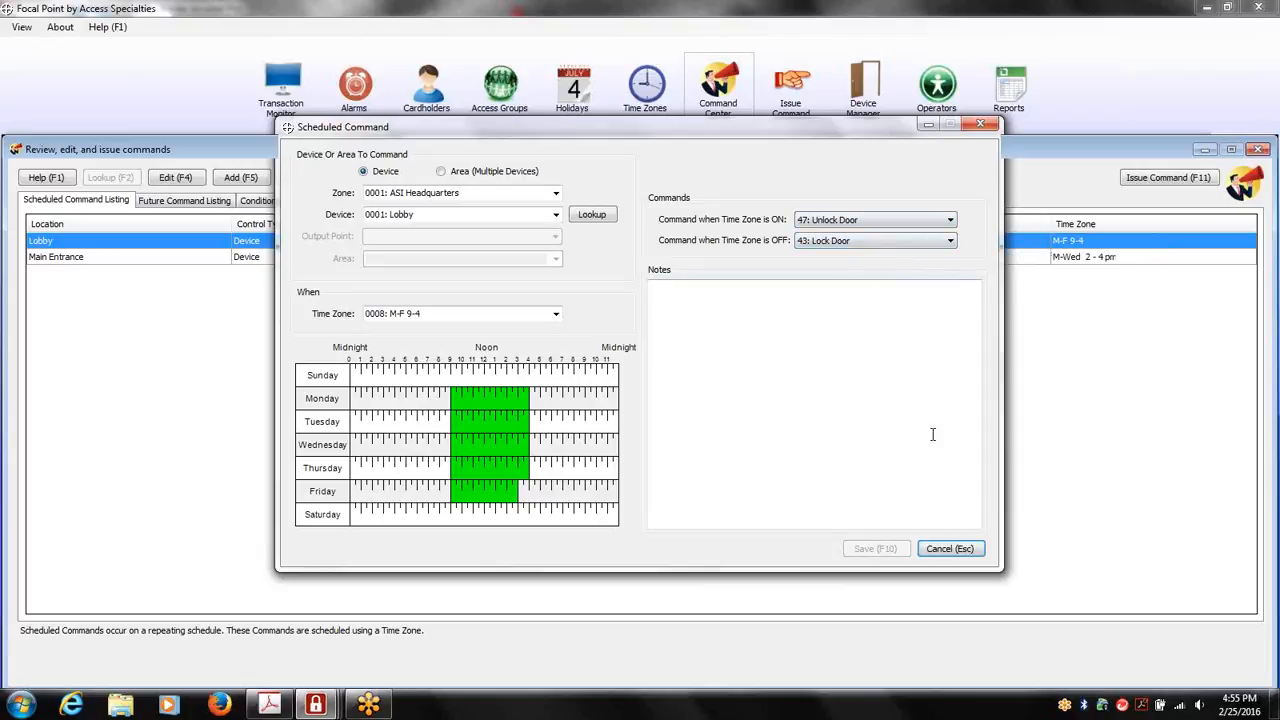
left_click(960, 549)
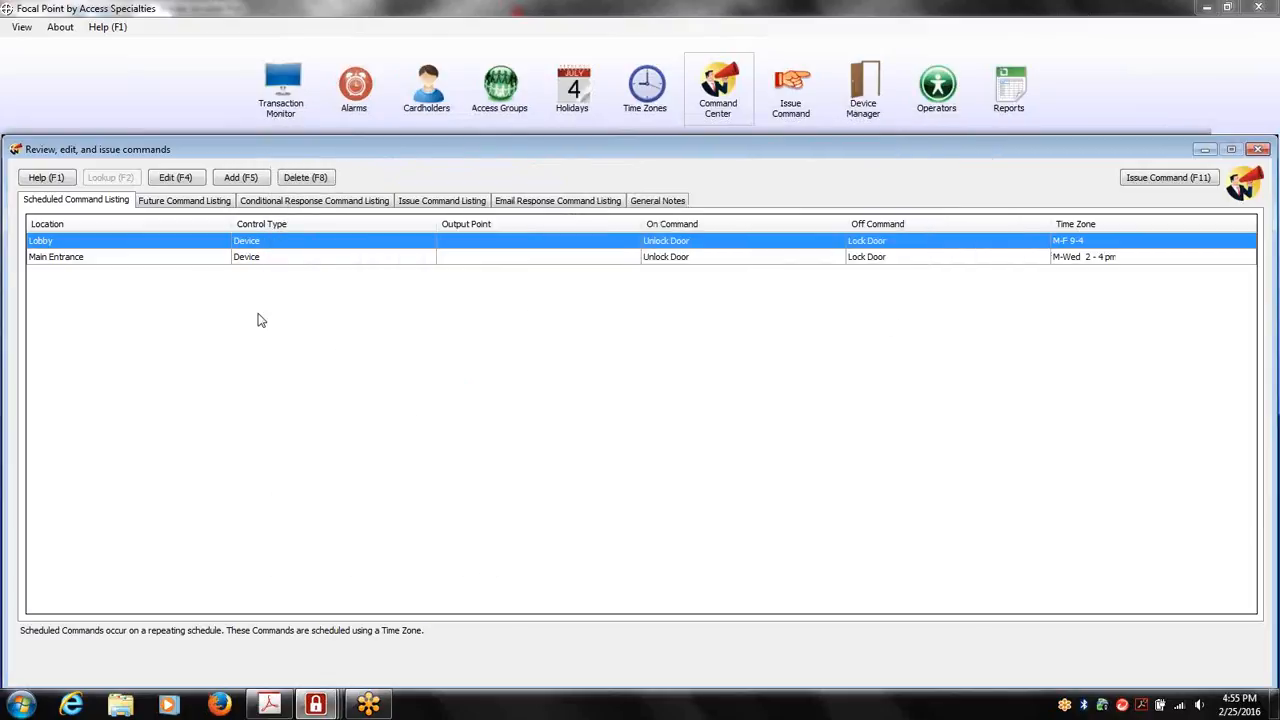
Open the Main Entrance future command dated 1/16/2016 10:00 AM and check the commands available for it
left_click(212, 204)
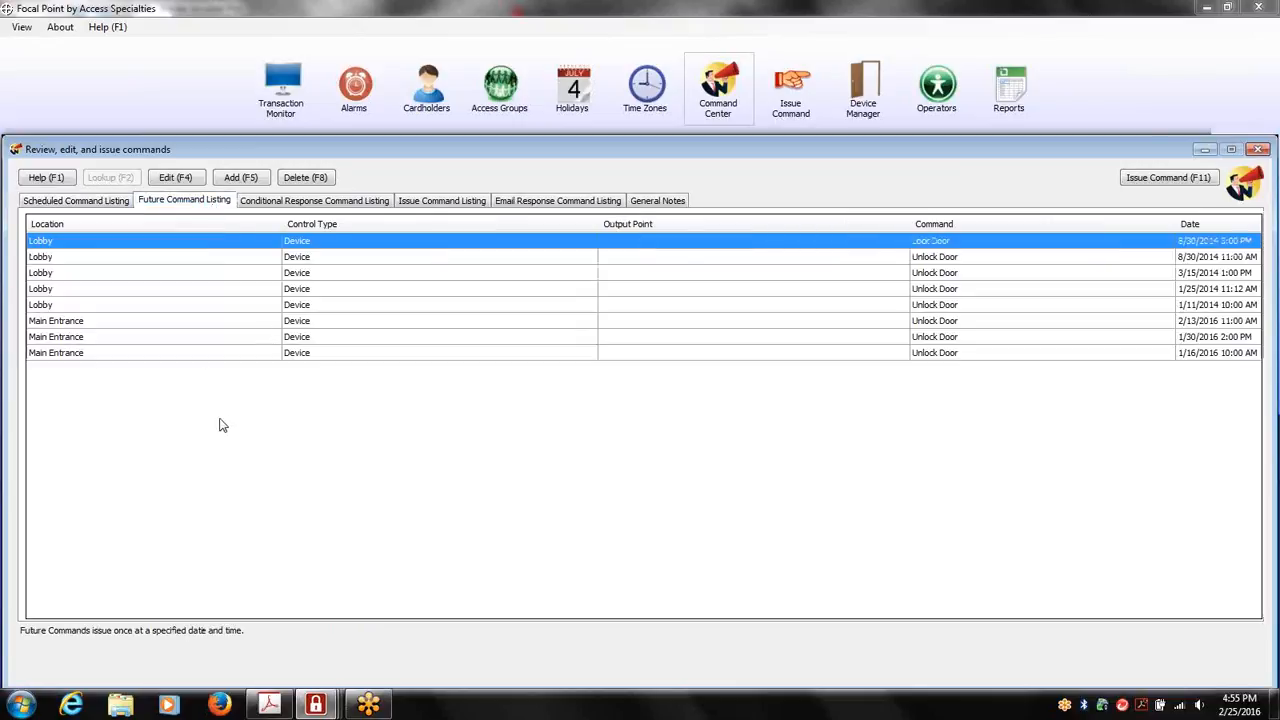
left_click(232, 352)
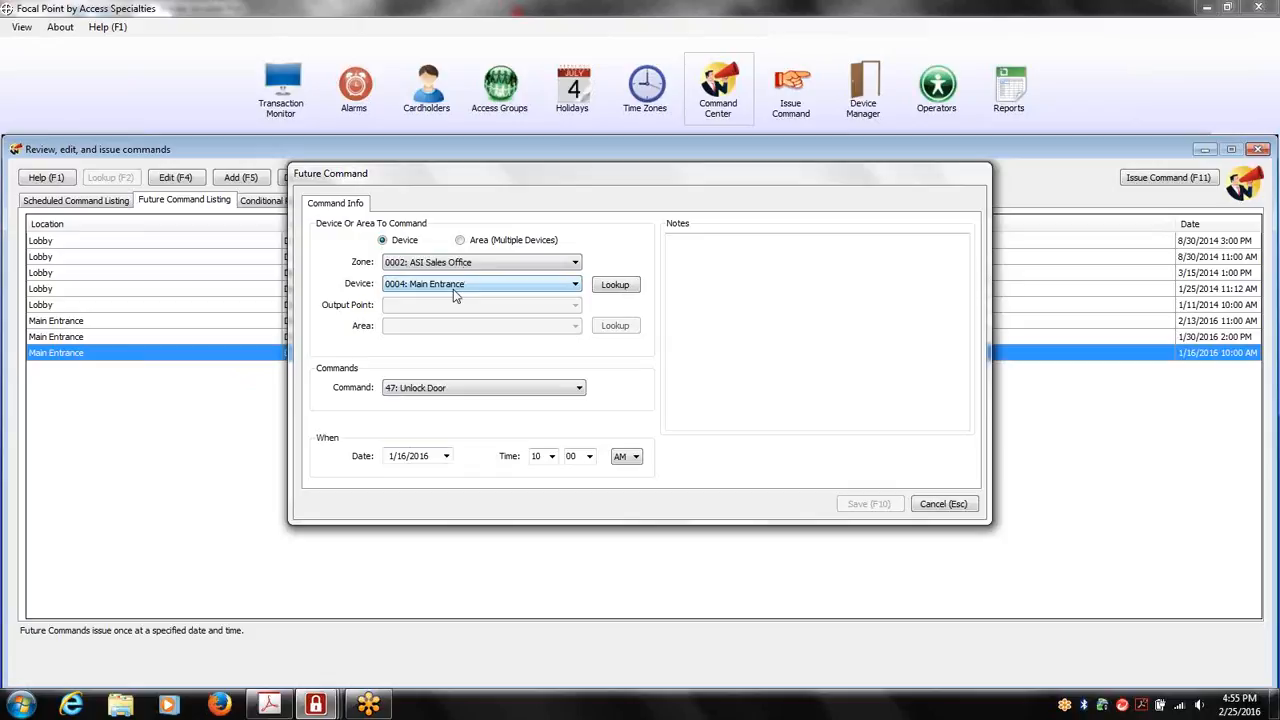
left_click(451, 396)
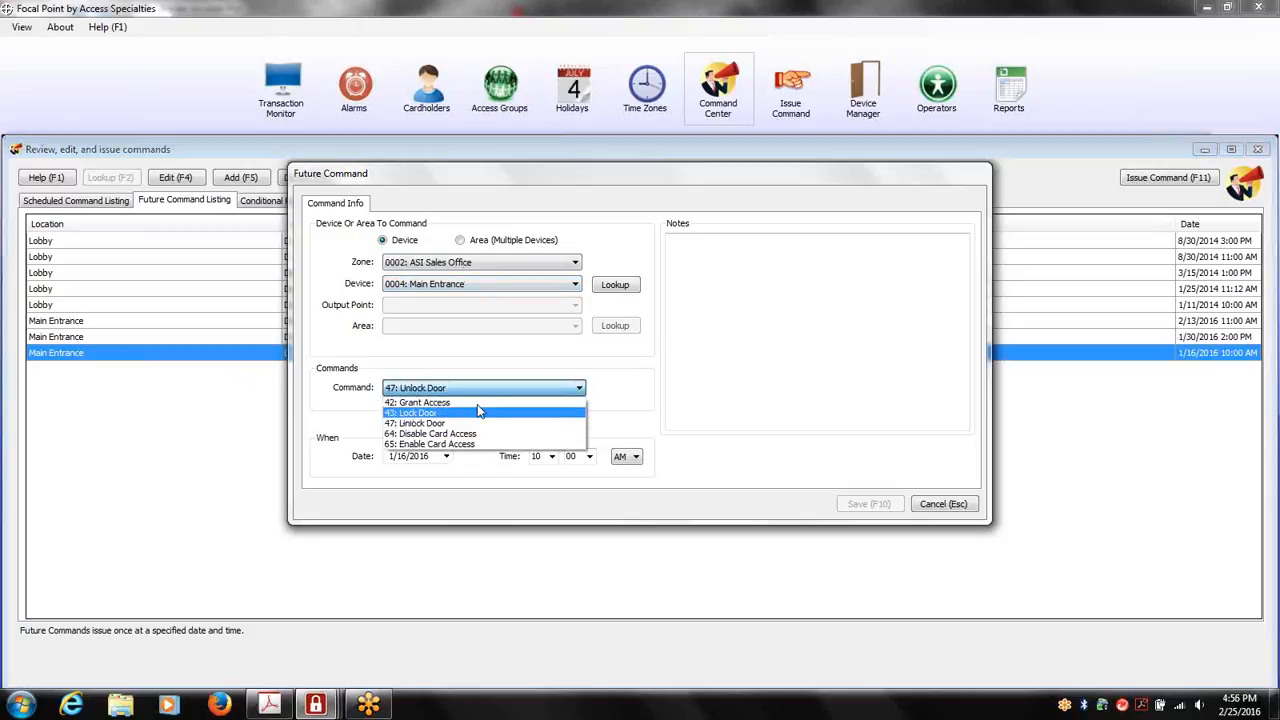
left_click(480, 390)
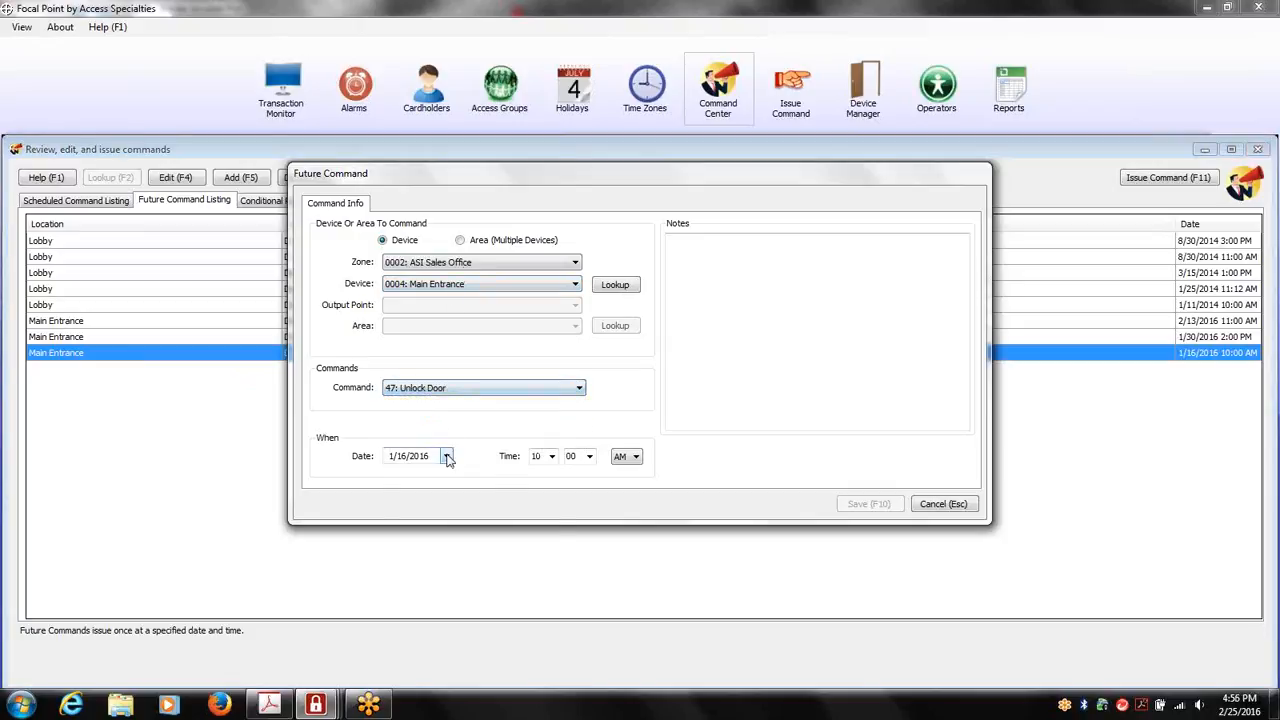
Set the date of the Main Entrance unlock future command to 2/27/2016
left_click(446, 456)
left_click(445, 583)
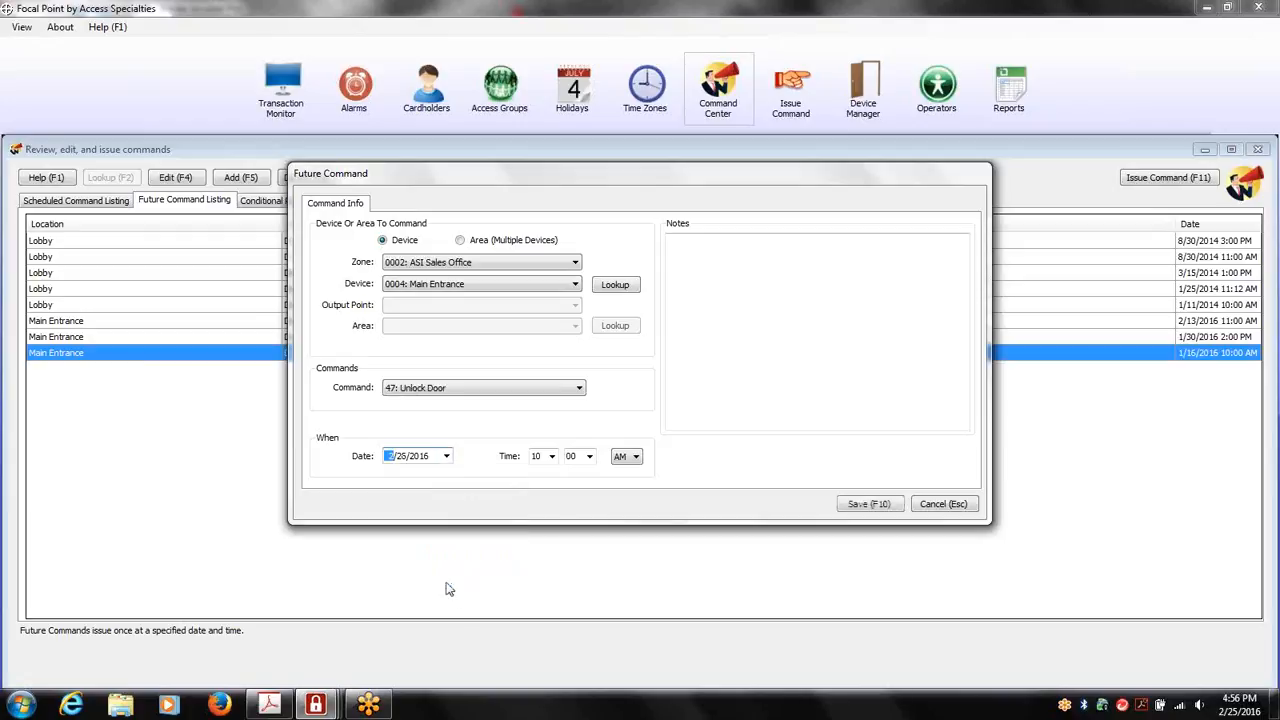
left_click(446, 456)
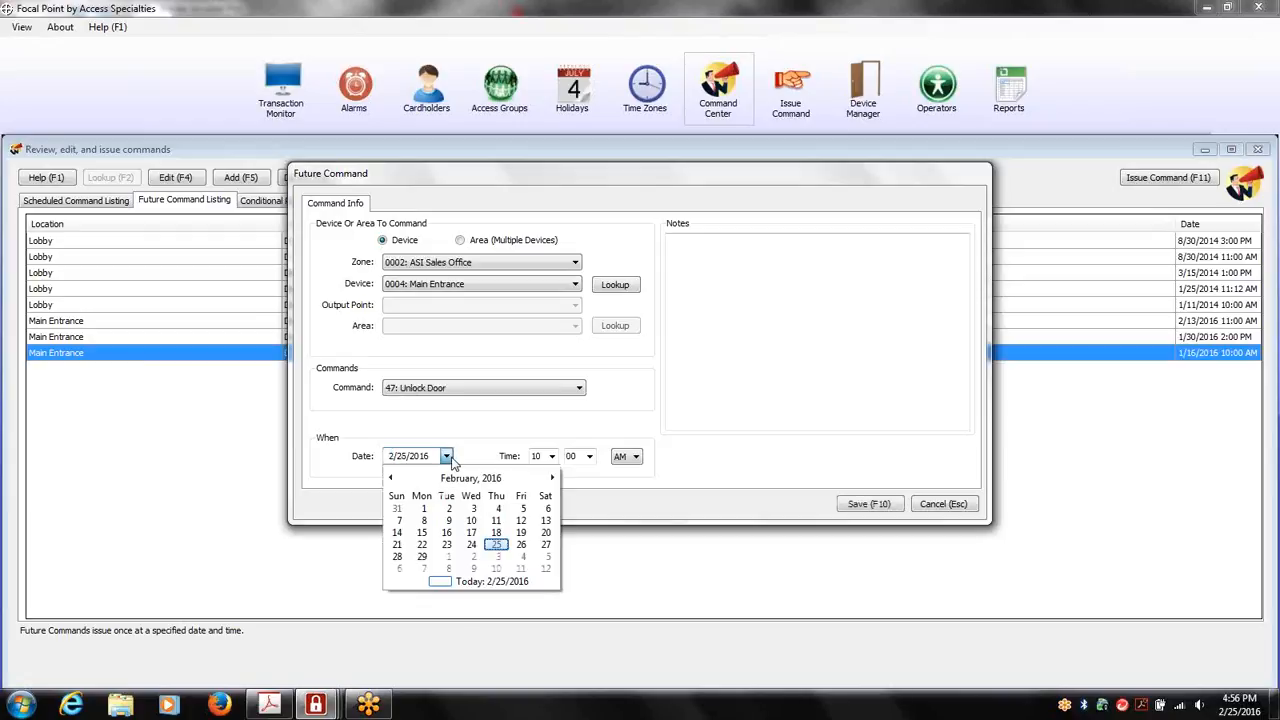
left_click(546, 545)
Add the note "special delivery!" to the Main Entrance future command and save it
left_click(730, 273)
type("so")
type("ecial delivery!")
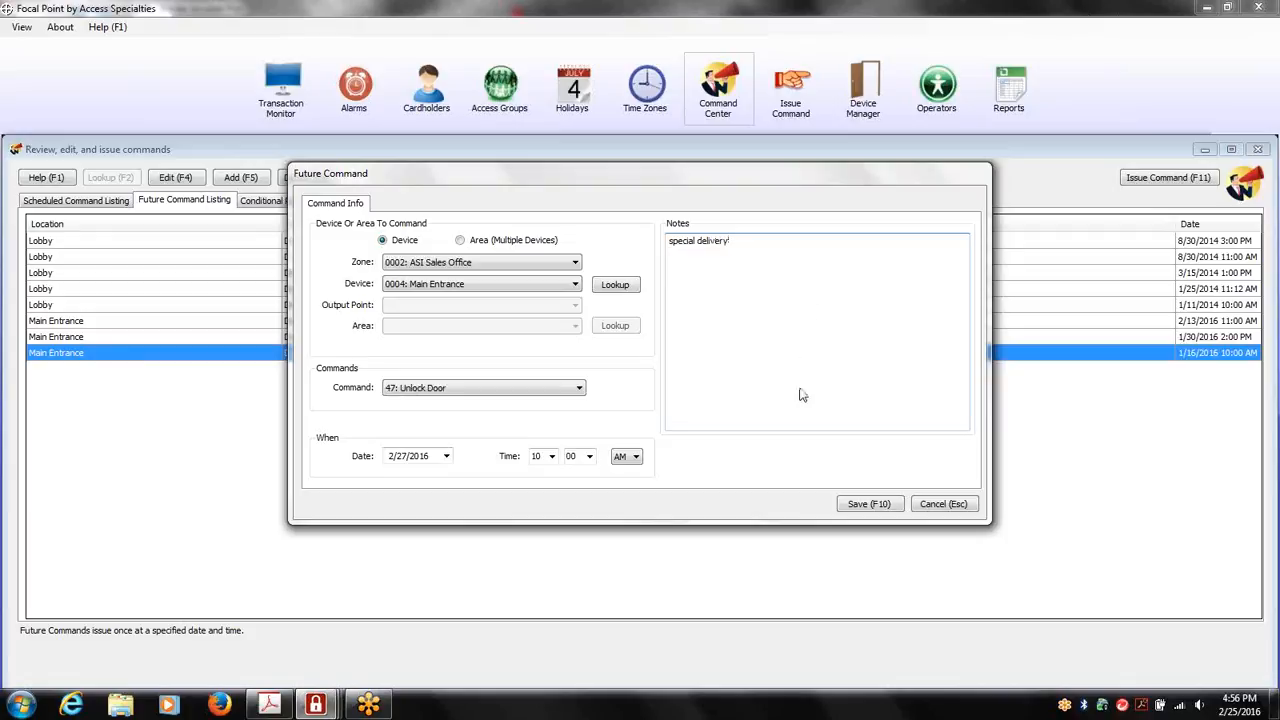
left_click(876, 503)
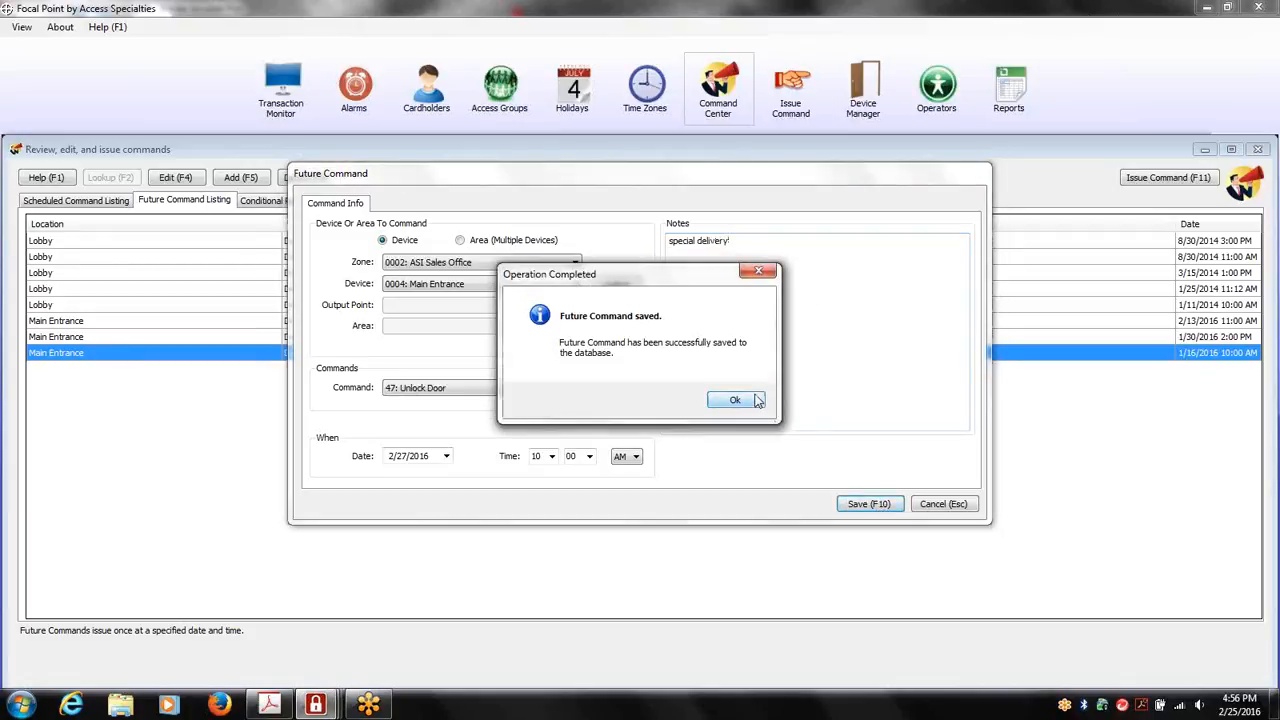
left_click(752, 400)
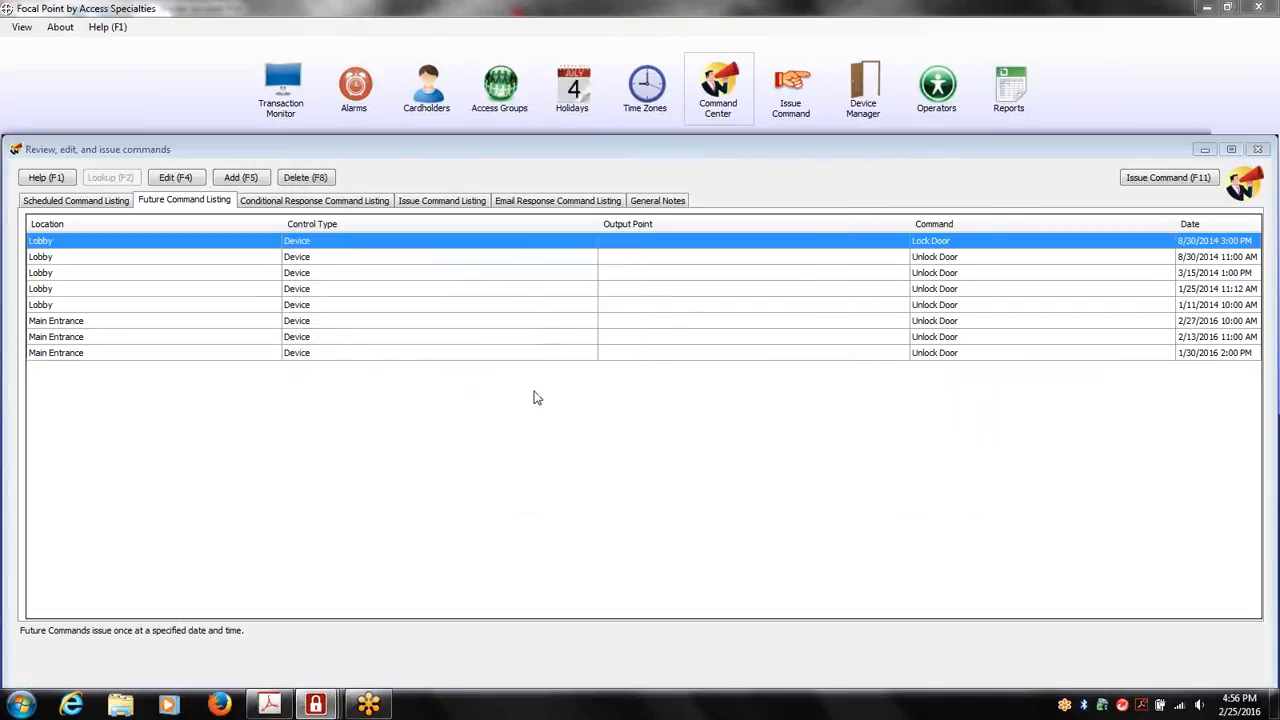
Review the conditional response command that turns off the Overhead Lights when Motion Detect Room 101 reports No Motion
left_click(377, 205)
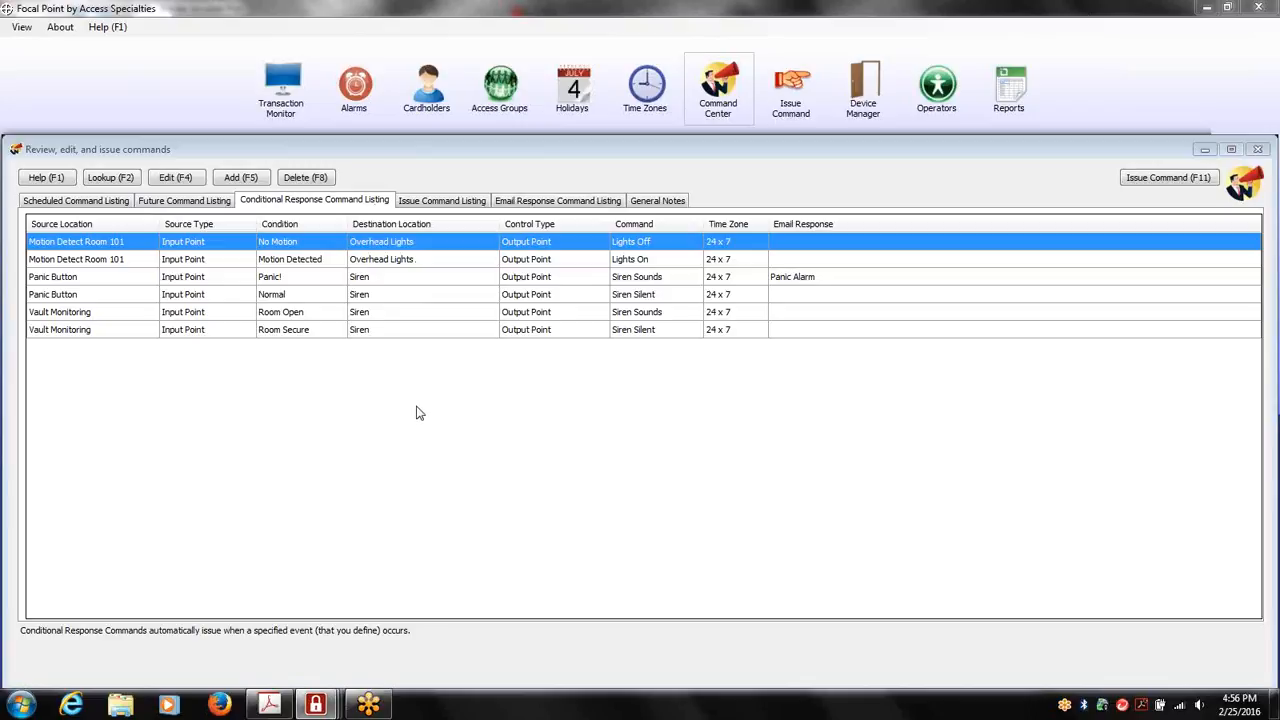
double_click(436, 245)
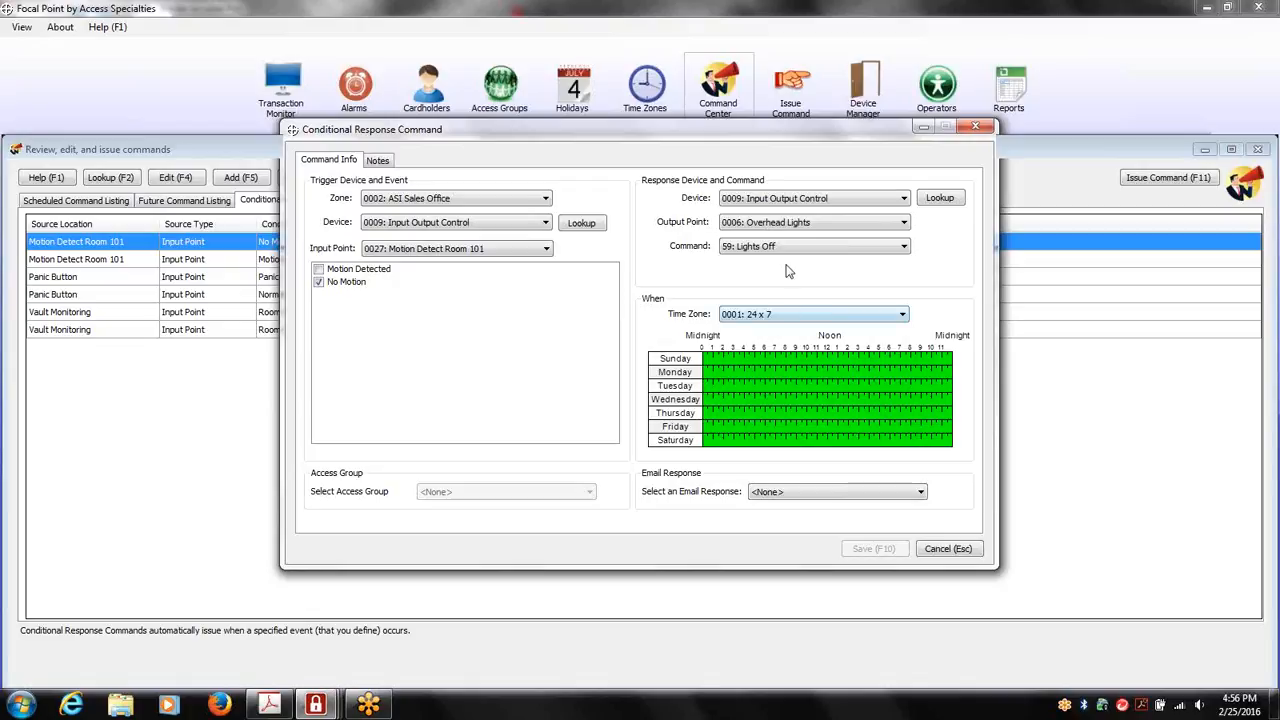
left_click(975, 126)
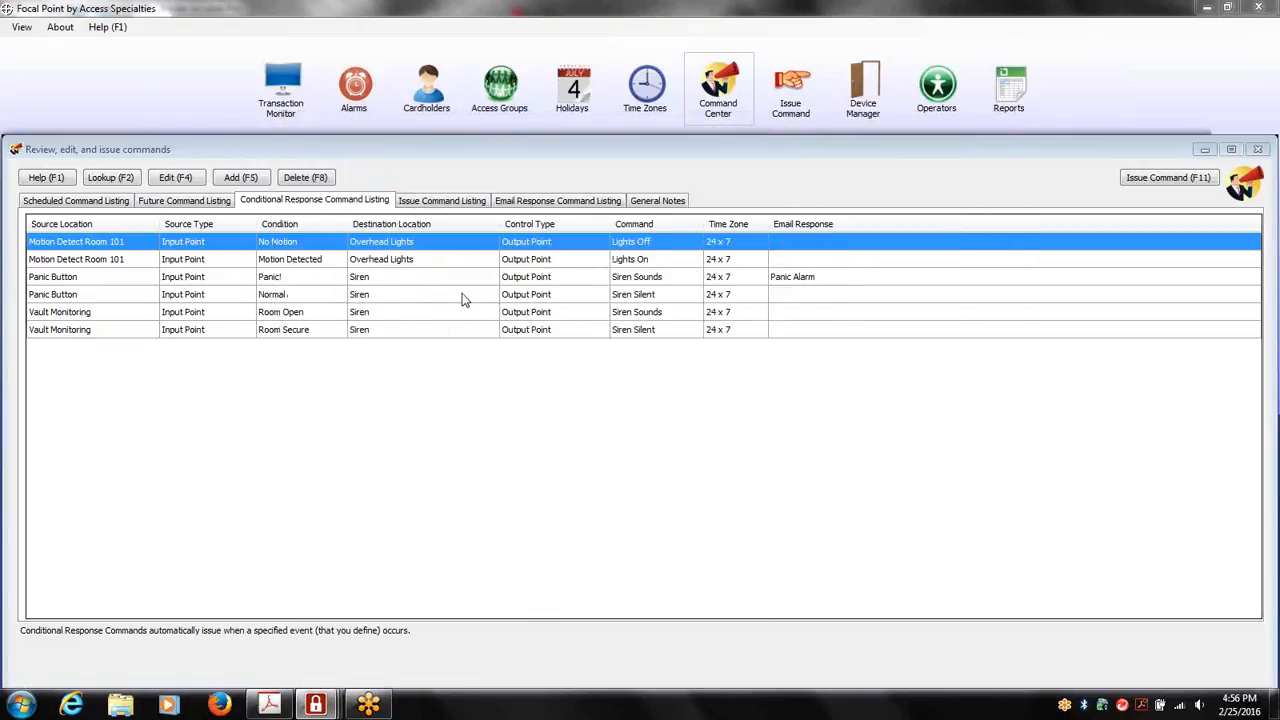
Review the Panic Button's Panic! conditional response, checking its trigger, siren command, time zone and email response choices
double_click(172, 285)
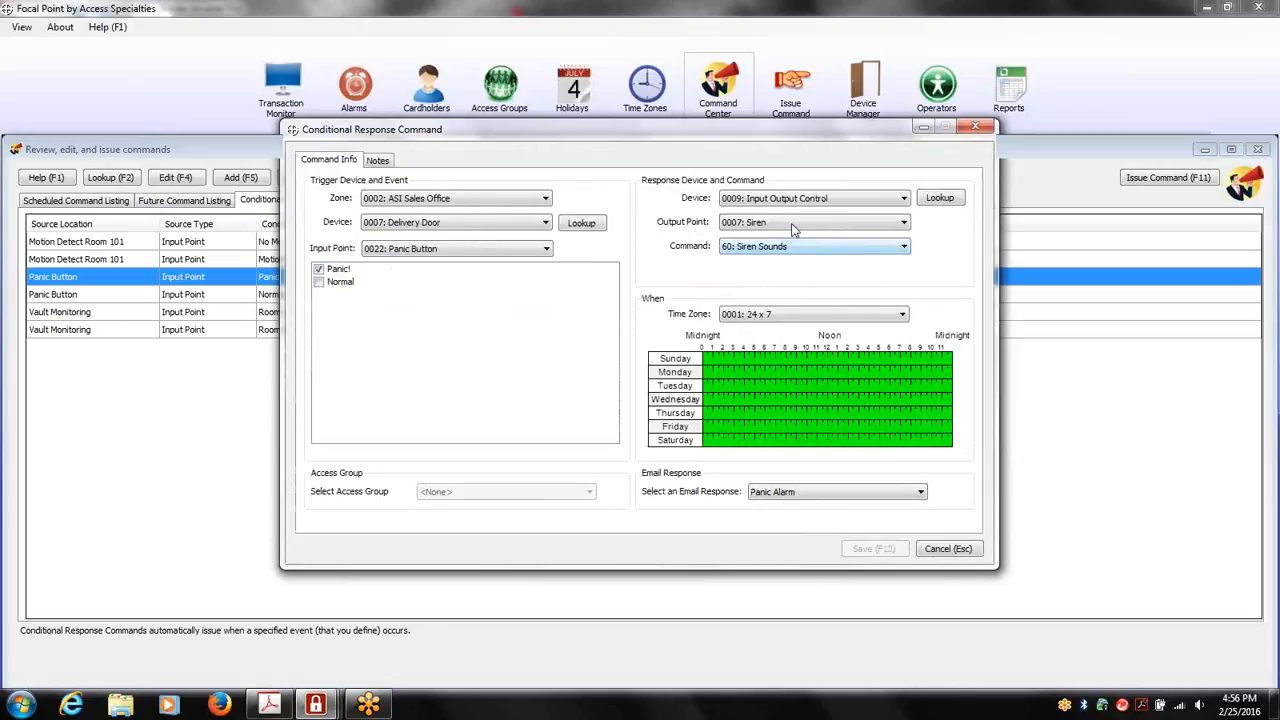
left_click(923, 496)
left_click(923, 496)
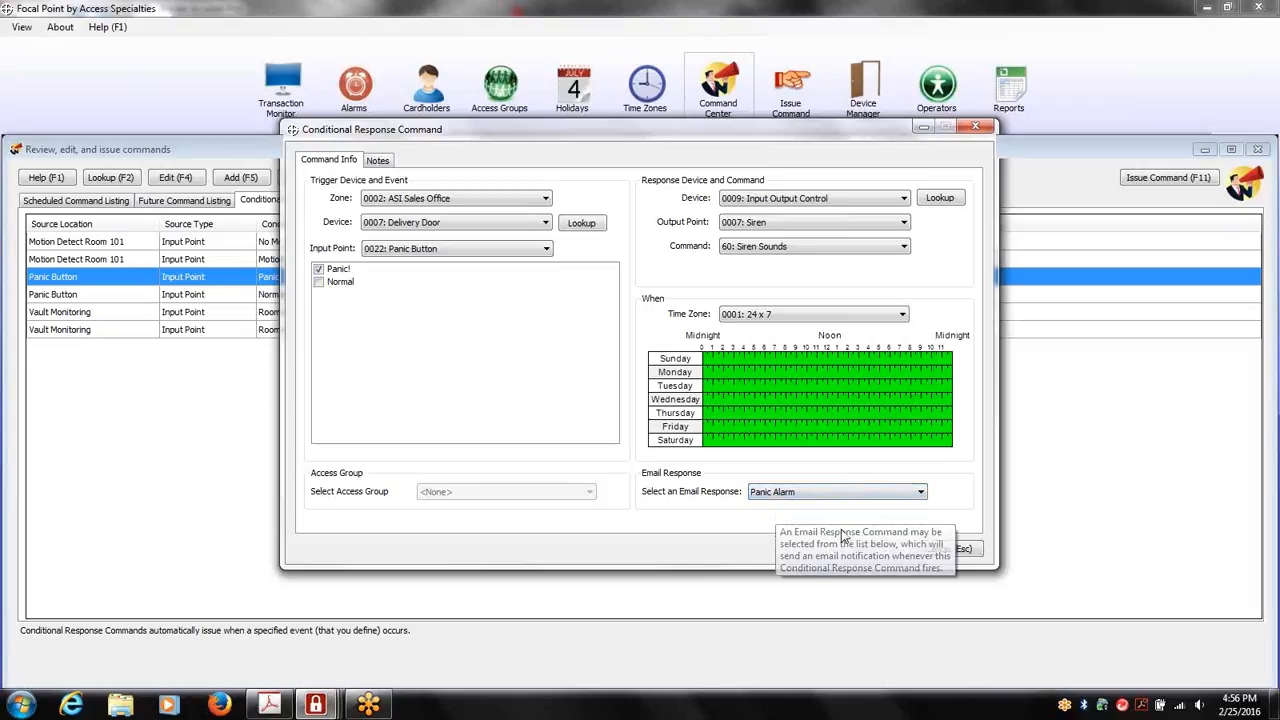
left_click(976, 128)
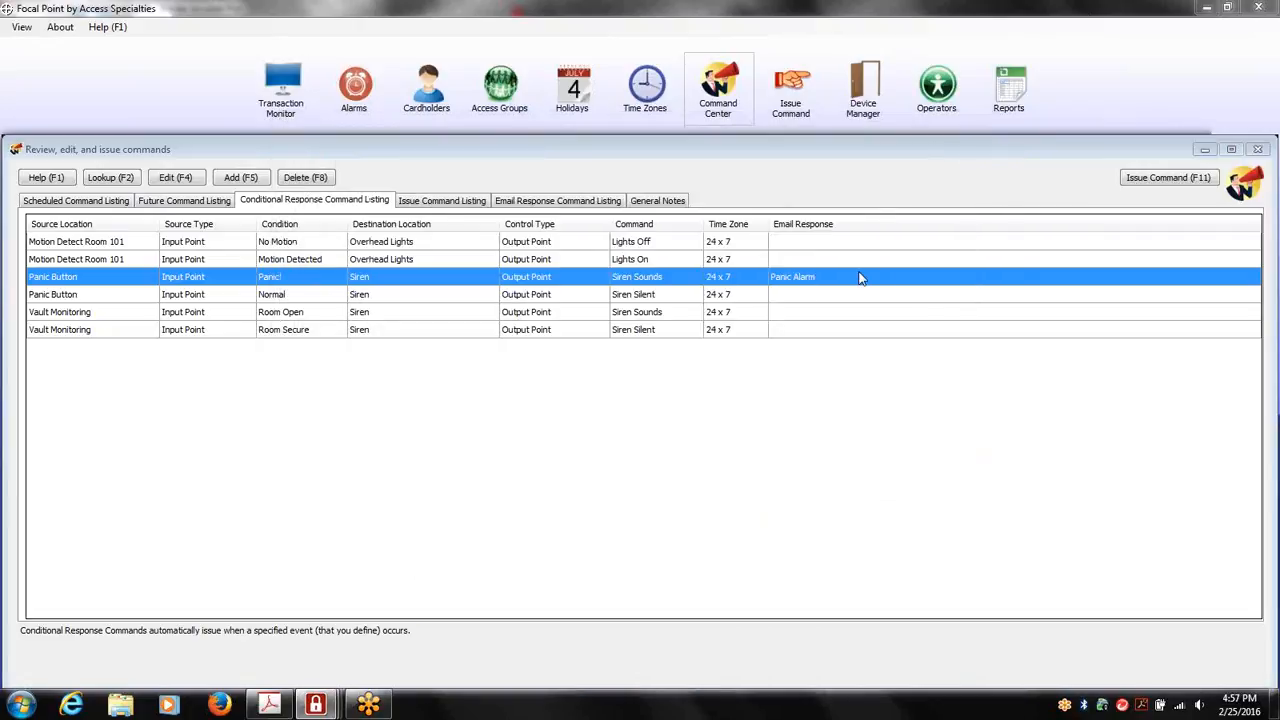
Review the Panic Alarm email response, checking its contacts and the email server, from address, subject and text of its assigned message
left_click(586, 205)
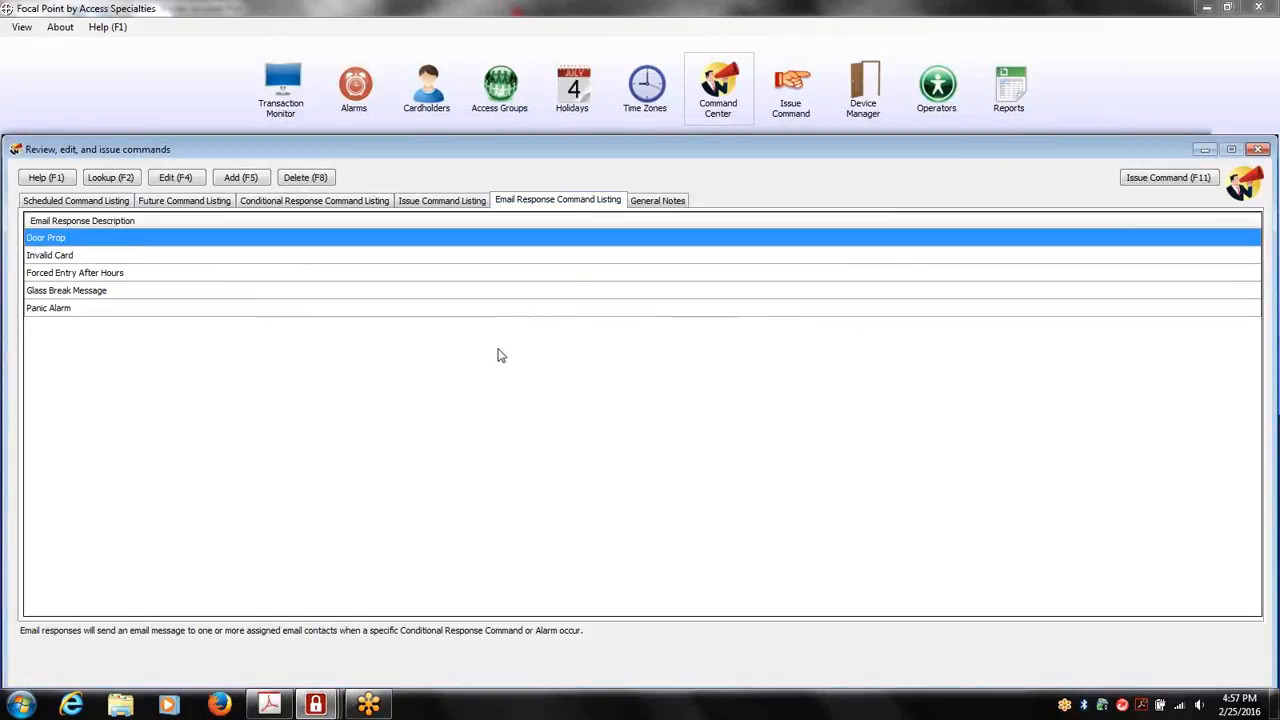
double_click(162, 312)
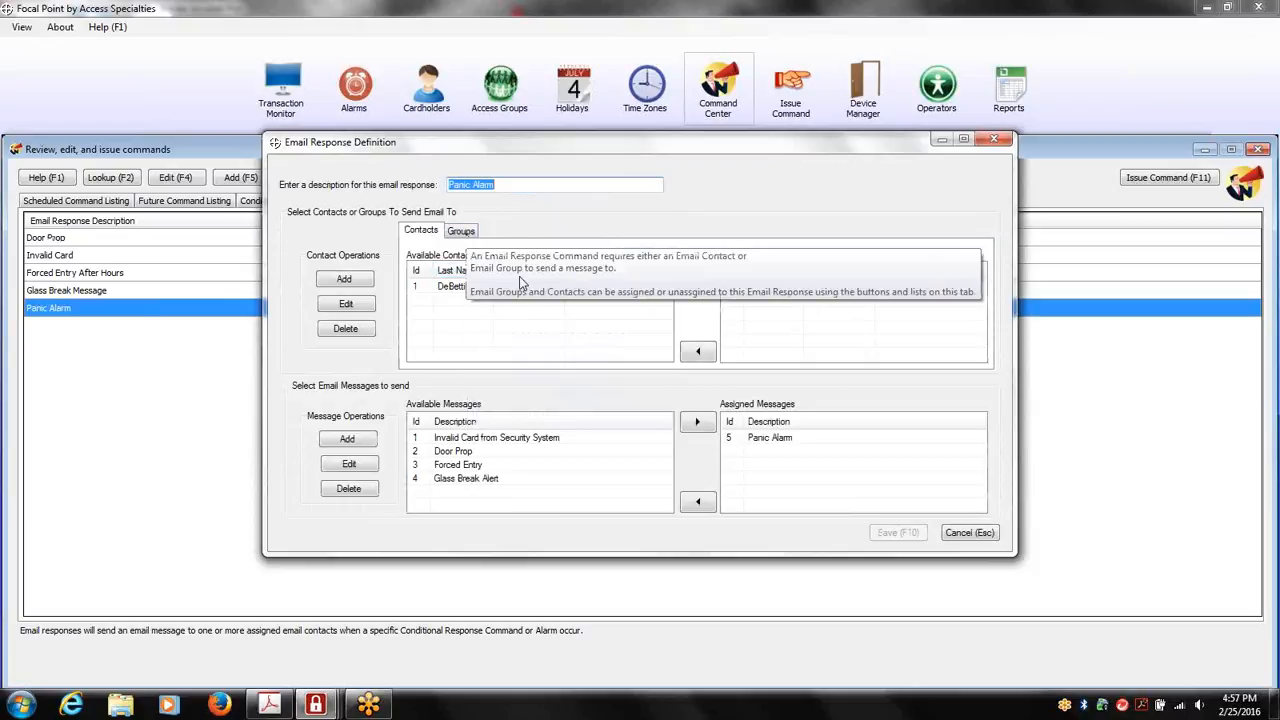
left_click(788, 447)
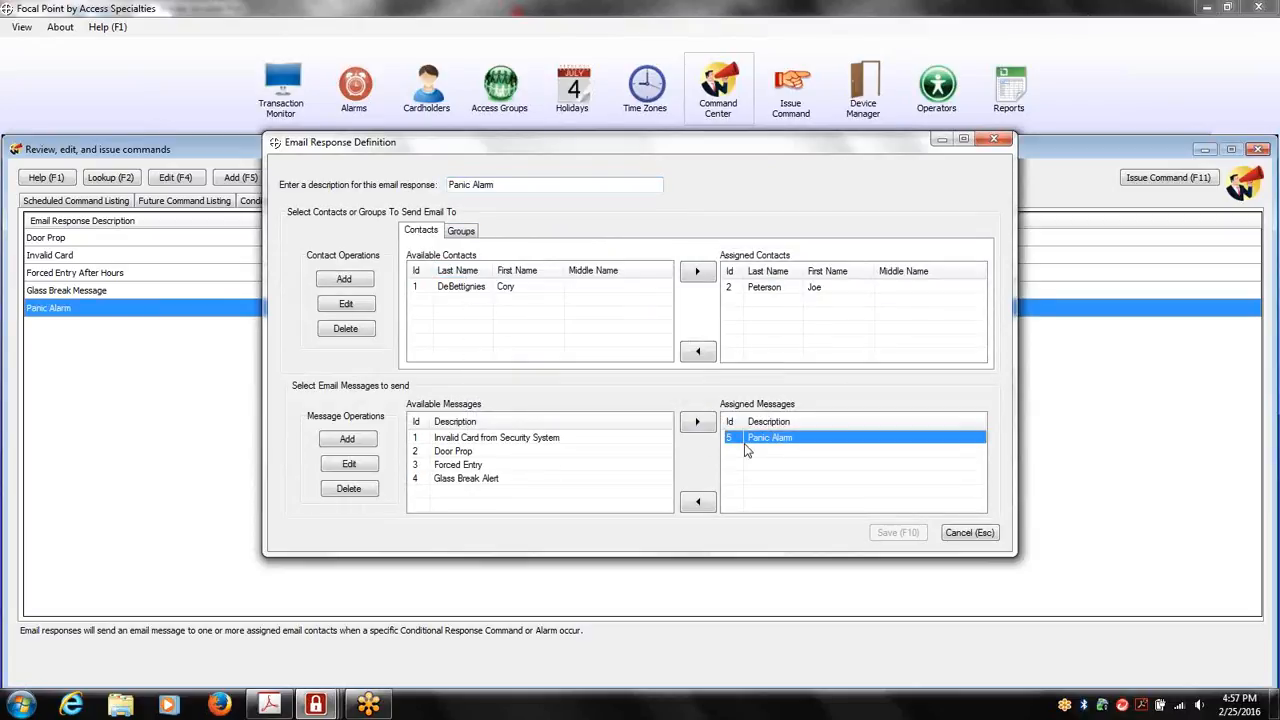
left_click(378, 464)
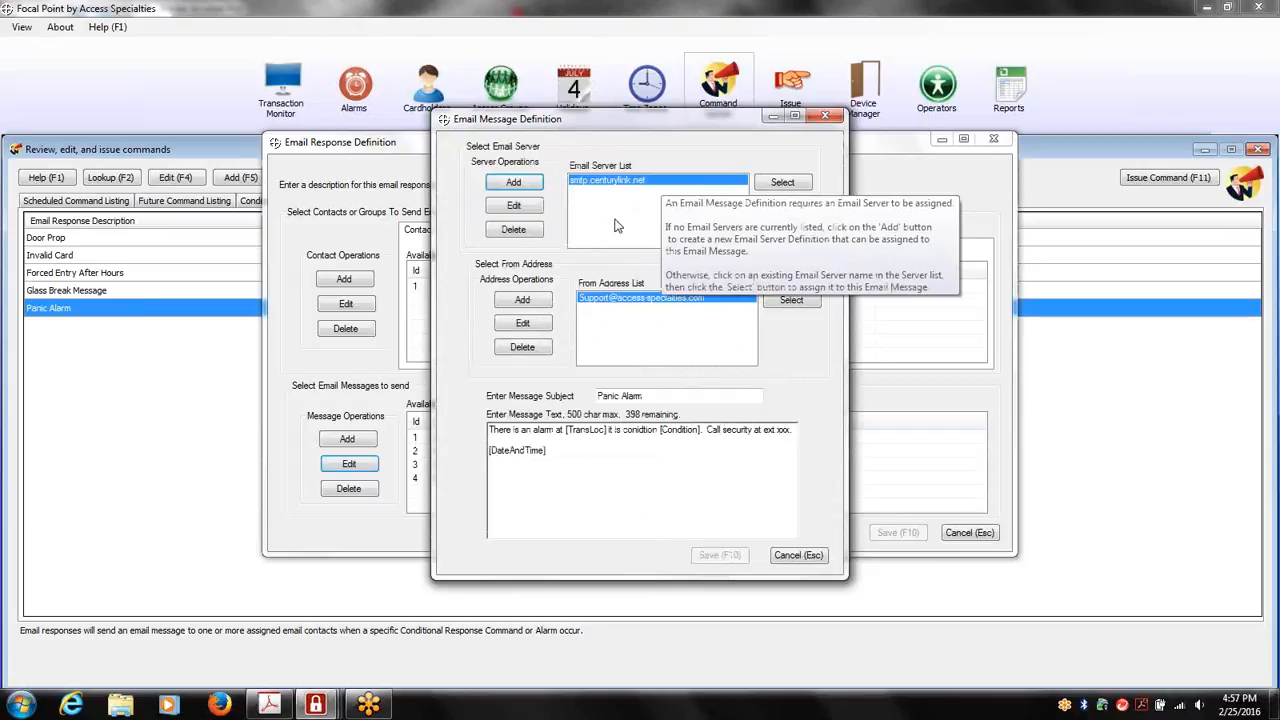
left_click(637, 182)
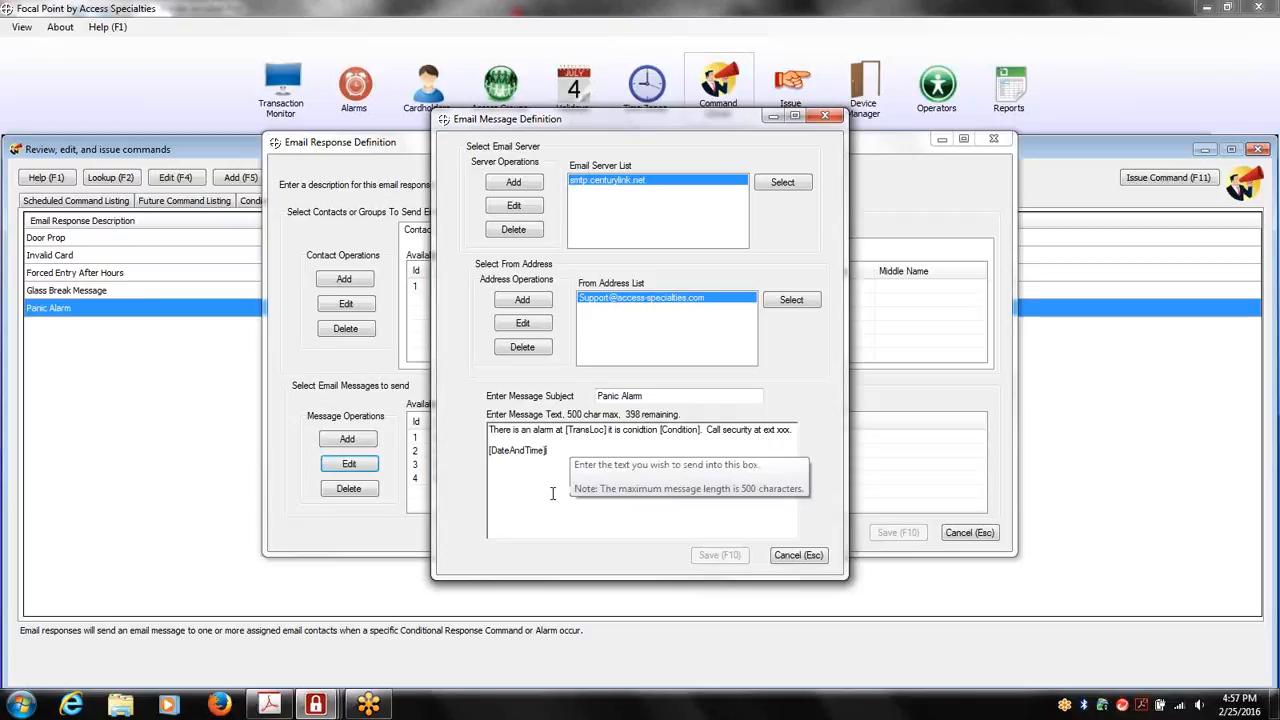
left_click(806, 556)
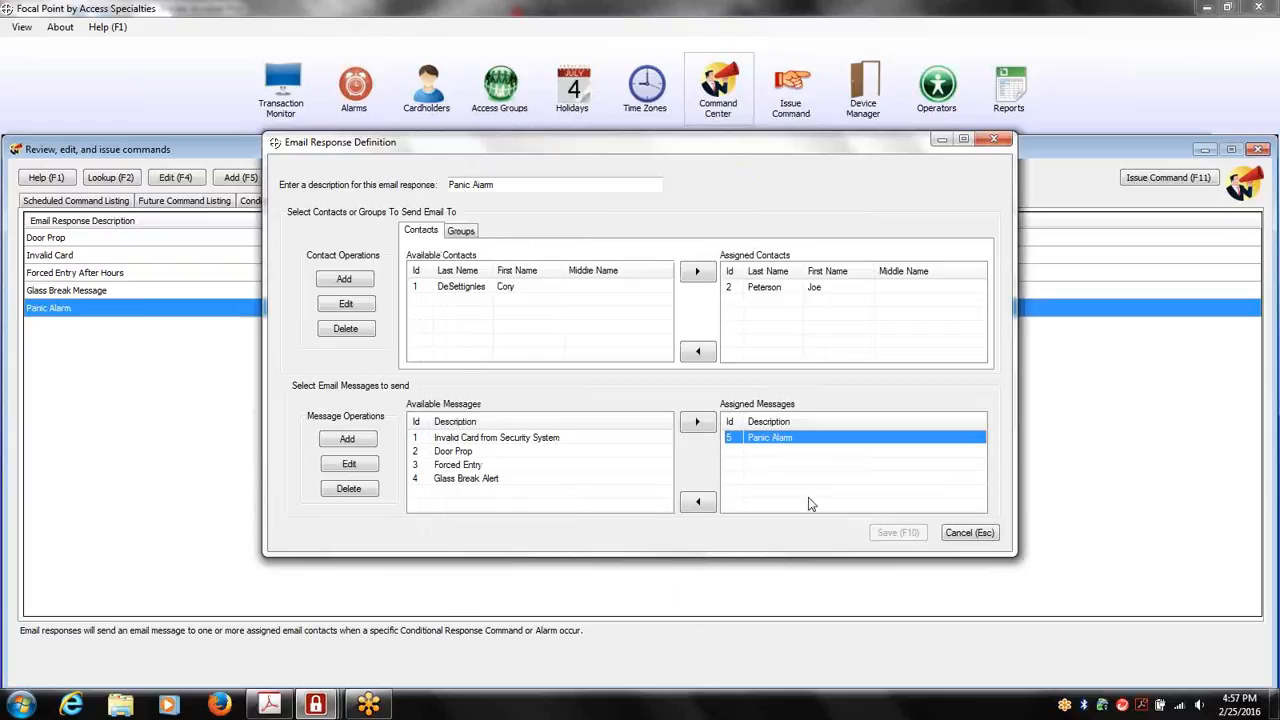
left_click(985, 538)
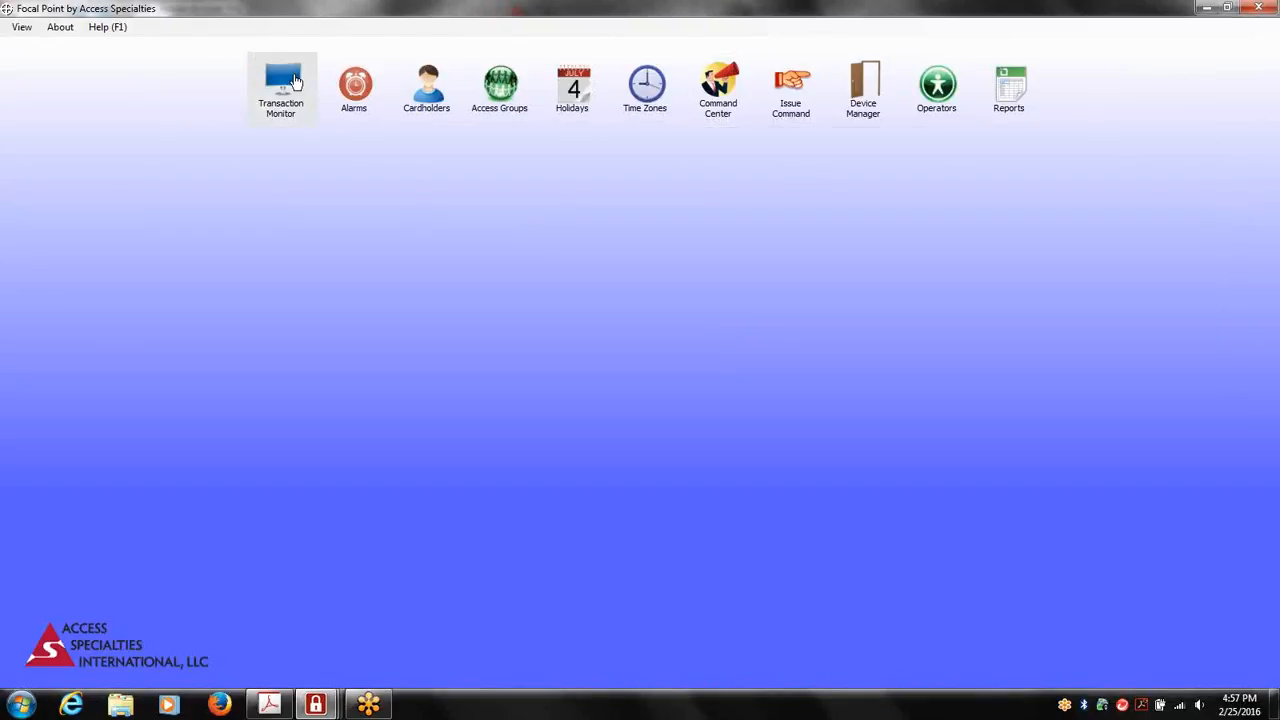
From the Transaction Monitor, issue the Grant Access command to the Delivery Door and check the resulting transactions
left_click(292, 84)
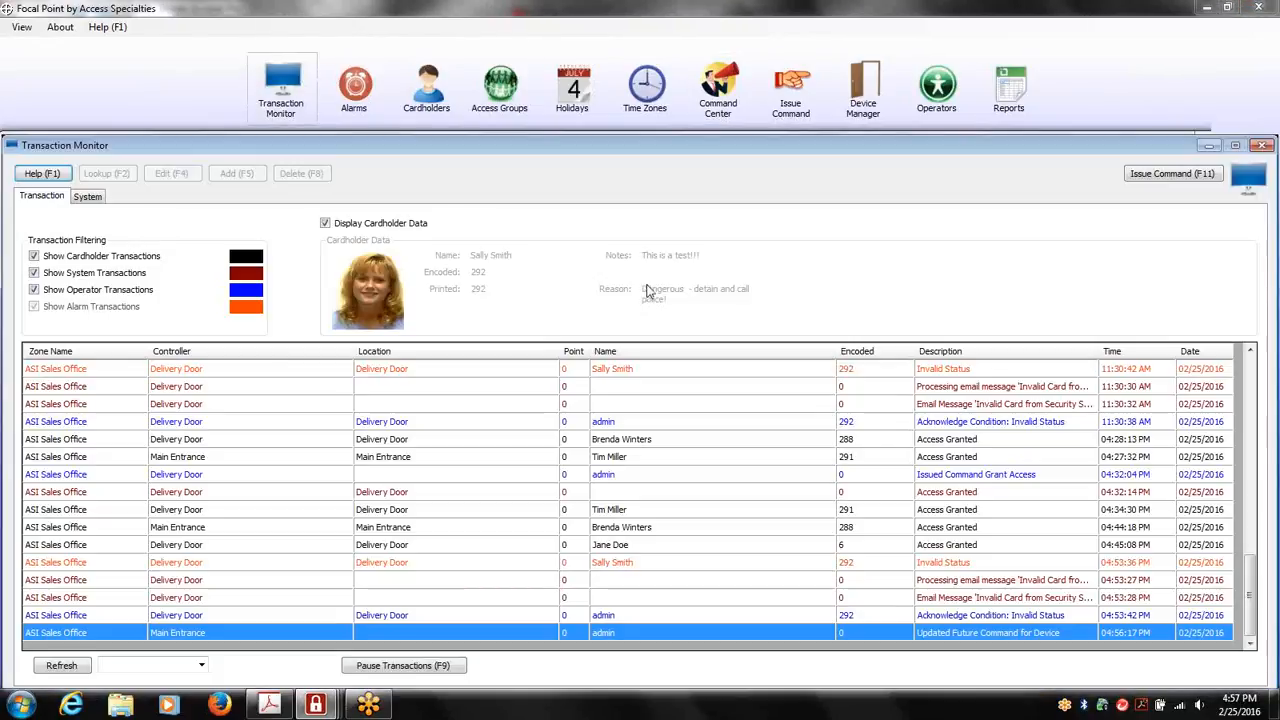
left_click(1158, 176)
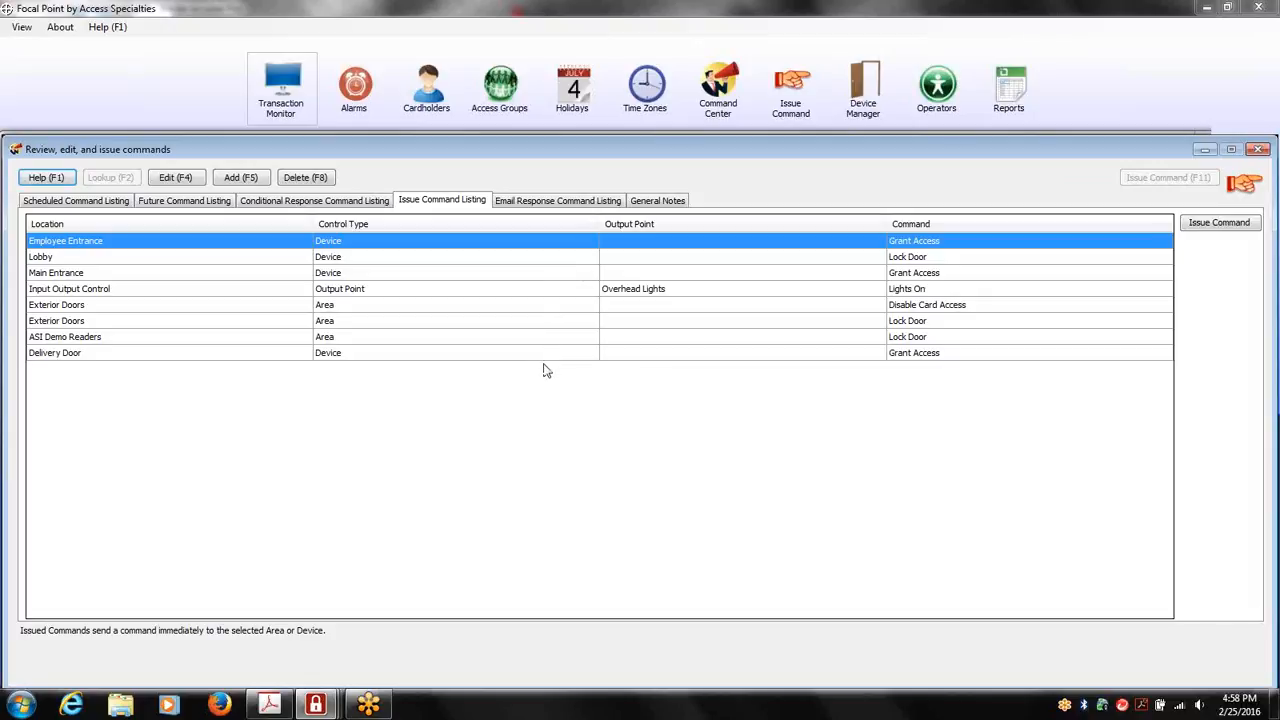
left_click(901, 354)
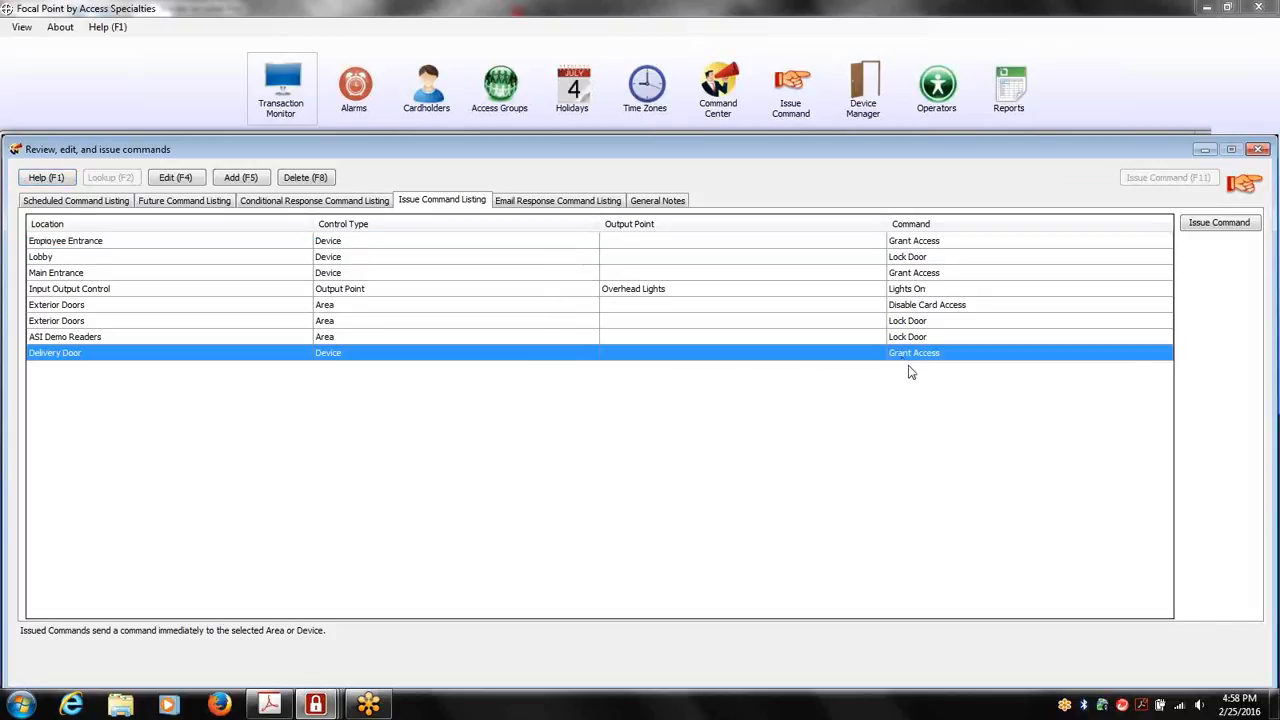
left_click(1203, 226)
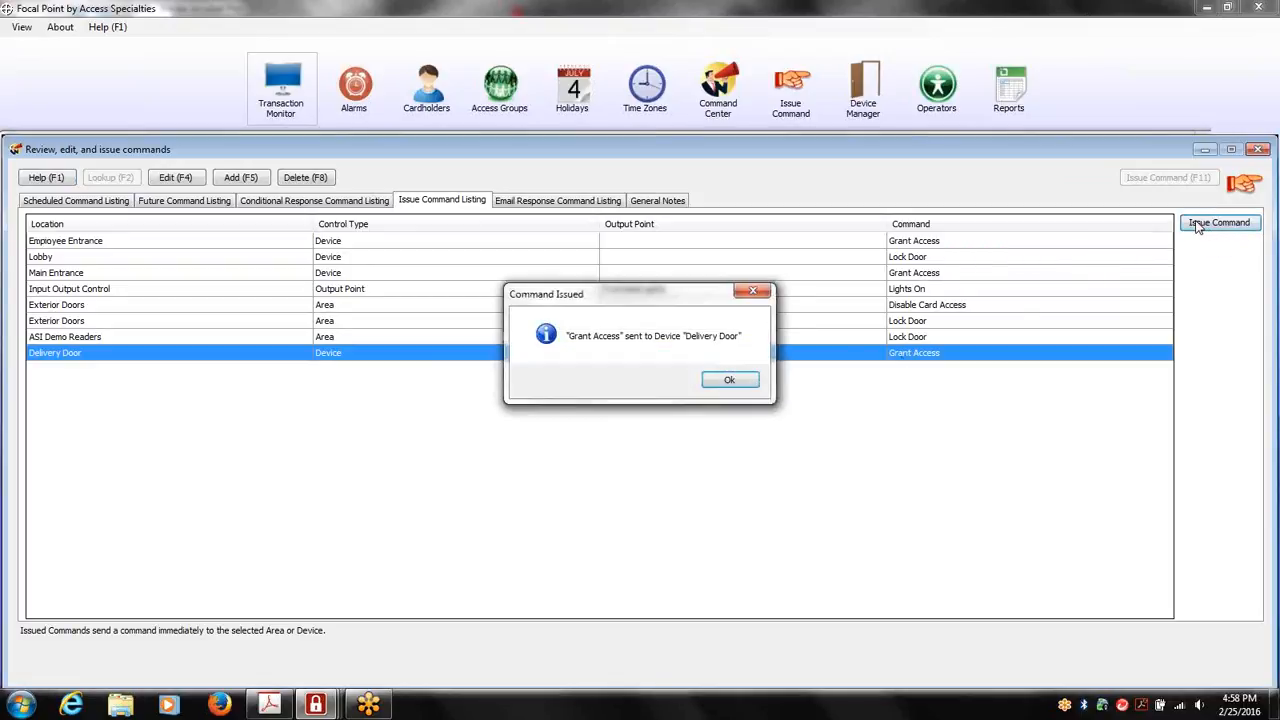
left_click(733, 380)
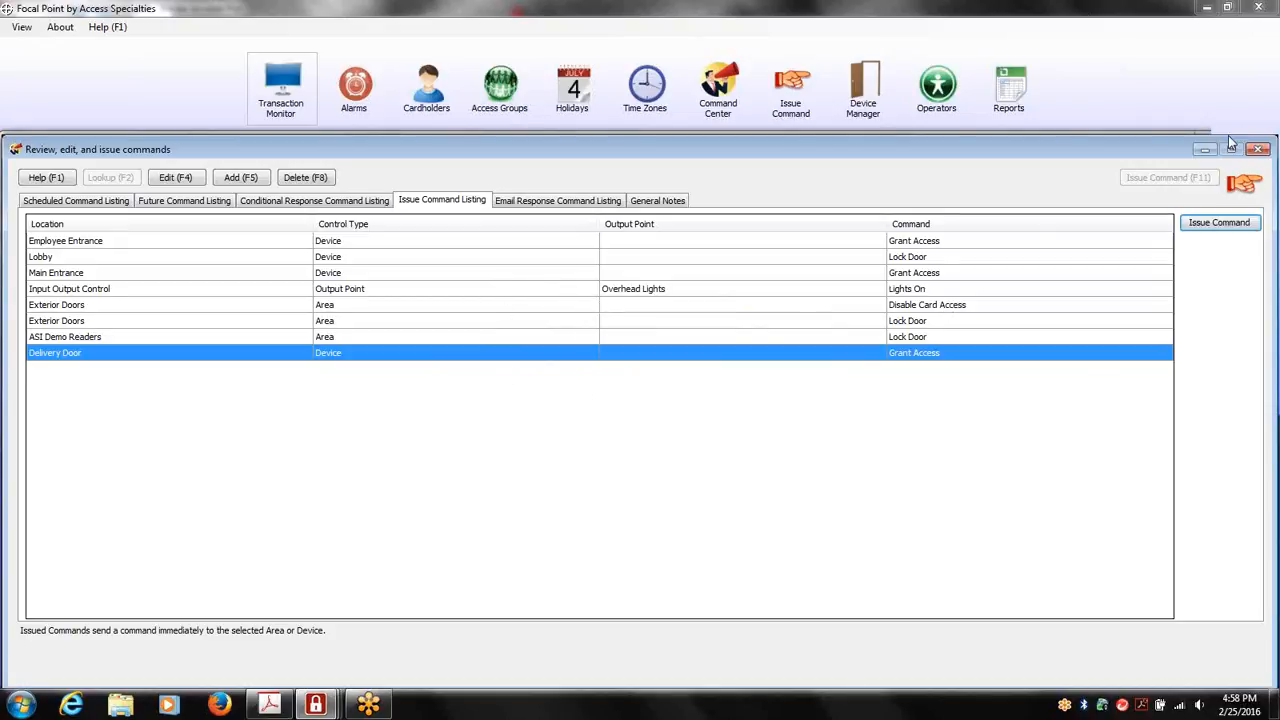
left_click(1256, 148)
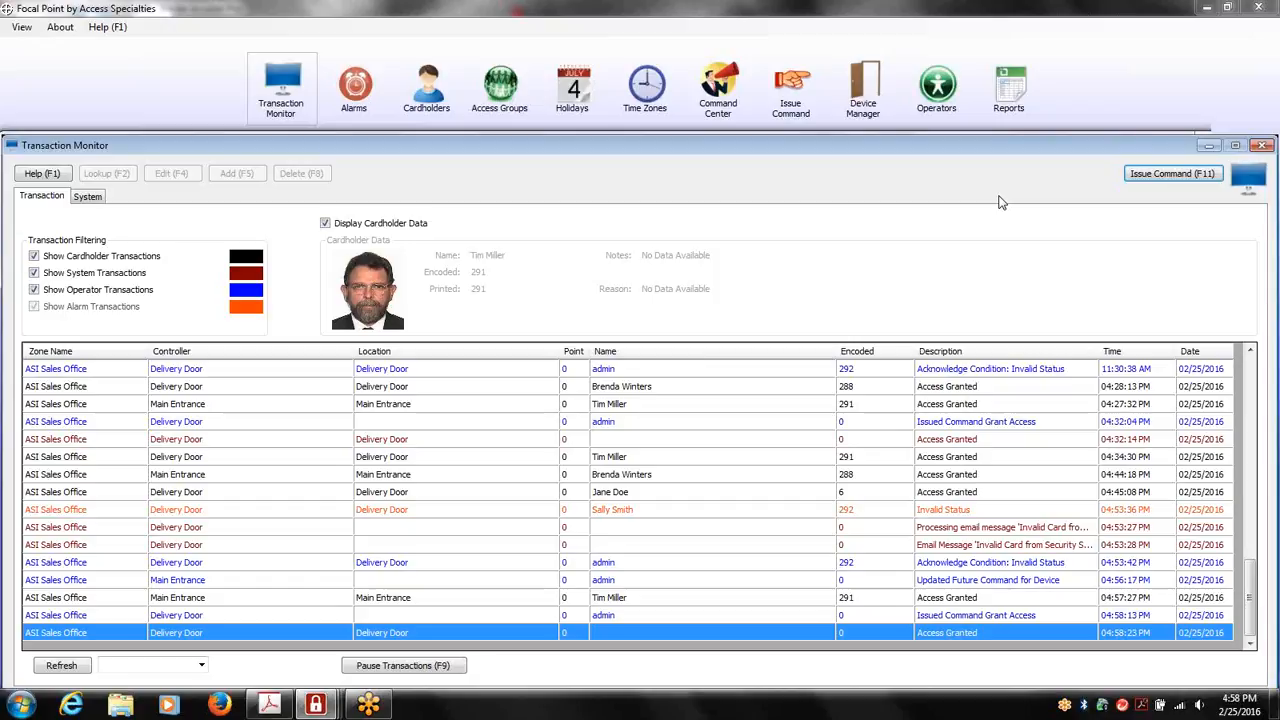
key("Escape")
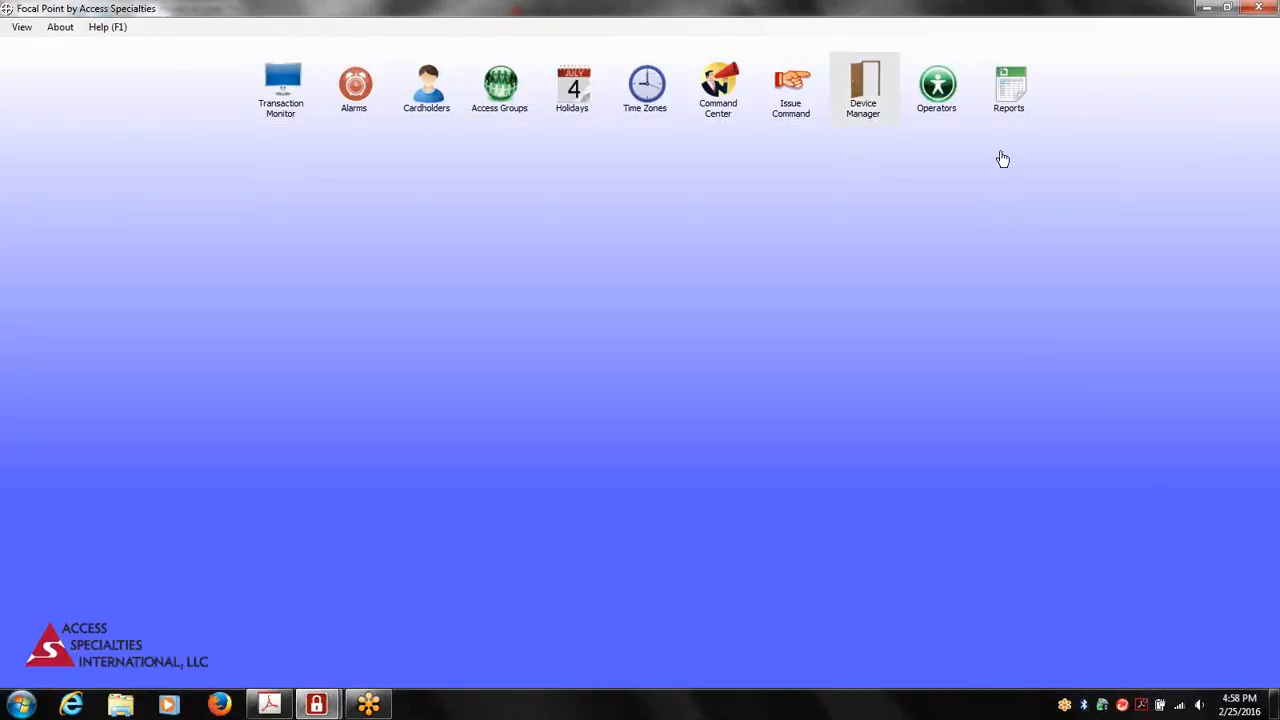
Review the third listed operator's login information, physical zones and fully expanded view and edit permissions
left_click(934, 97)
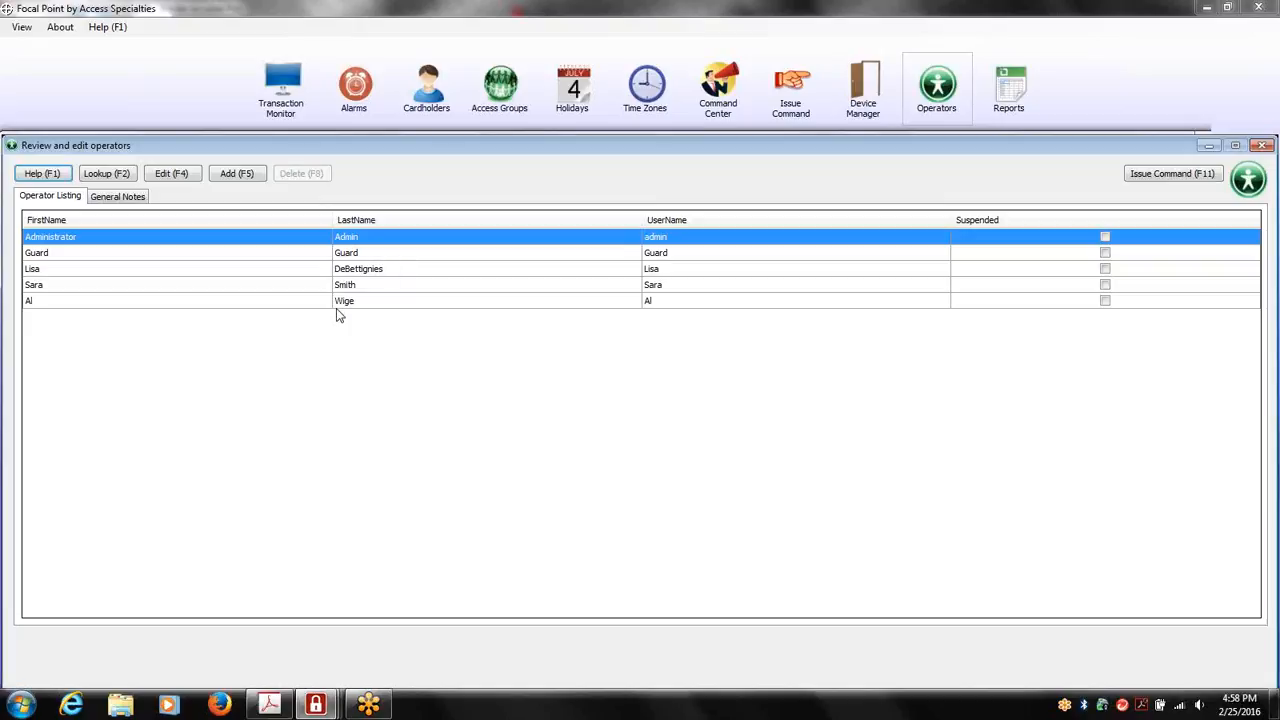
left_click(405, 277)
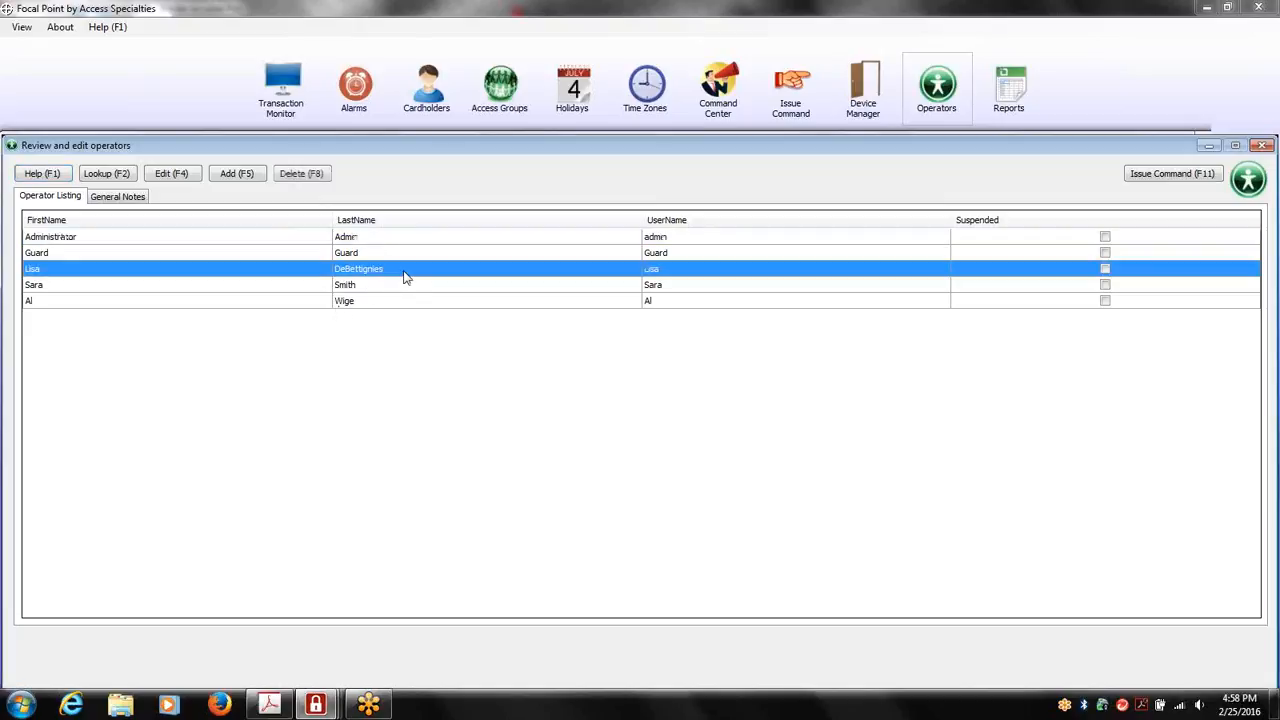
double_click(405, 277)
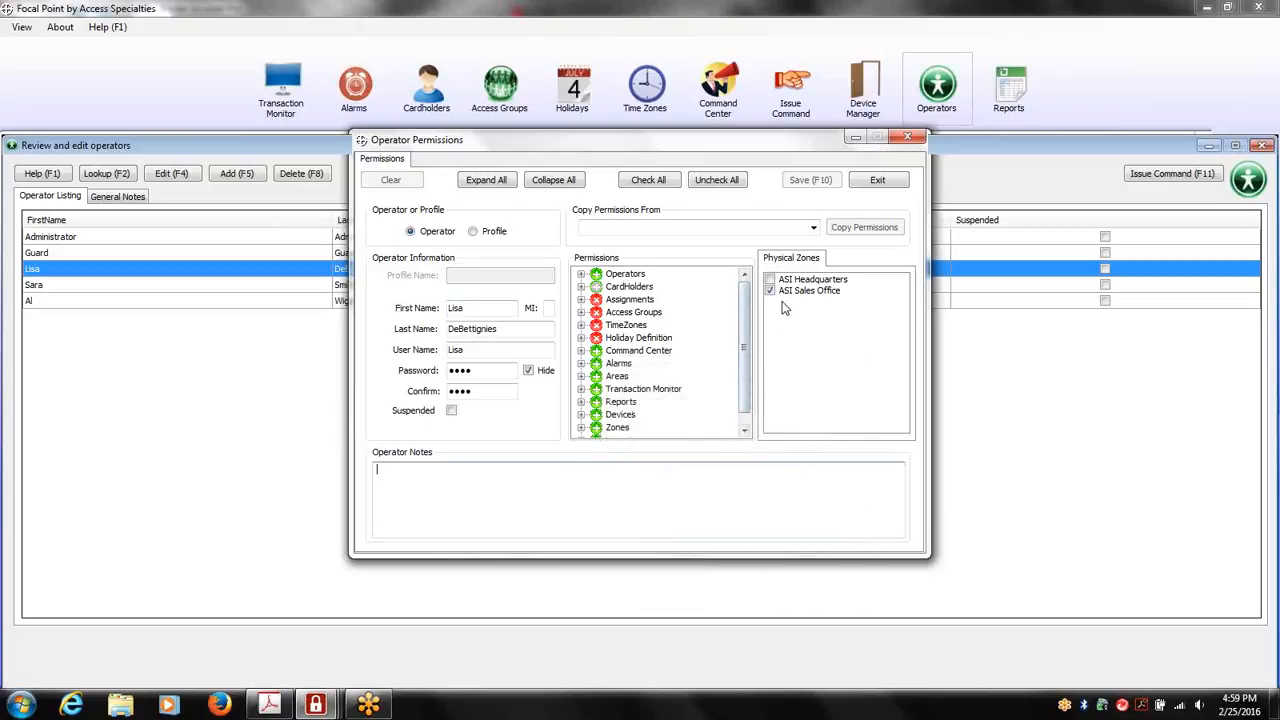
left_click(478, 188)
left_click_drag(746, 396, 755, 285)
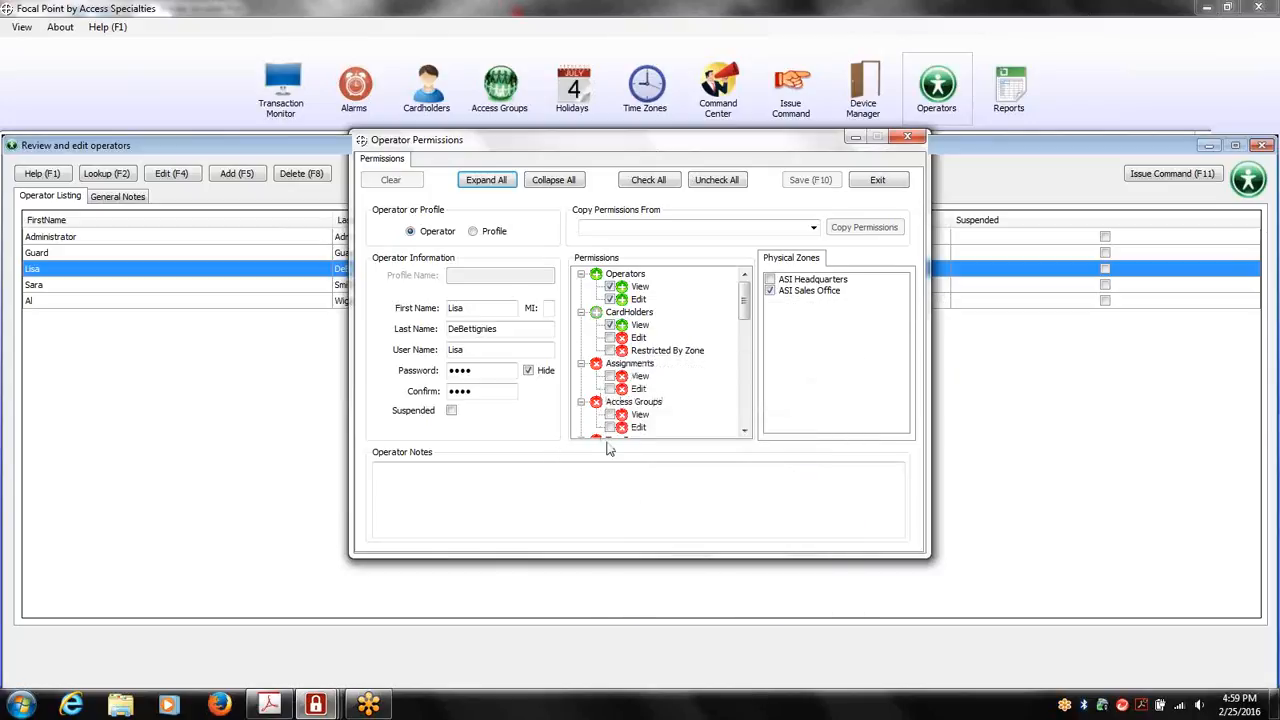
left_click_drag(748, 318, 746, 388)
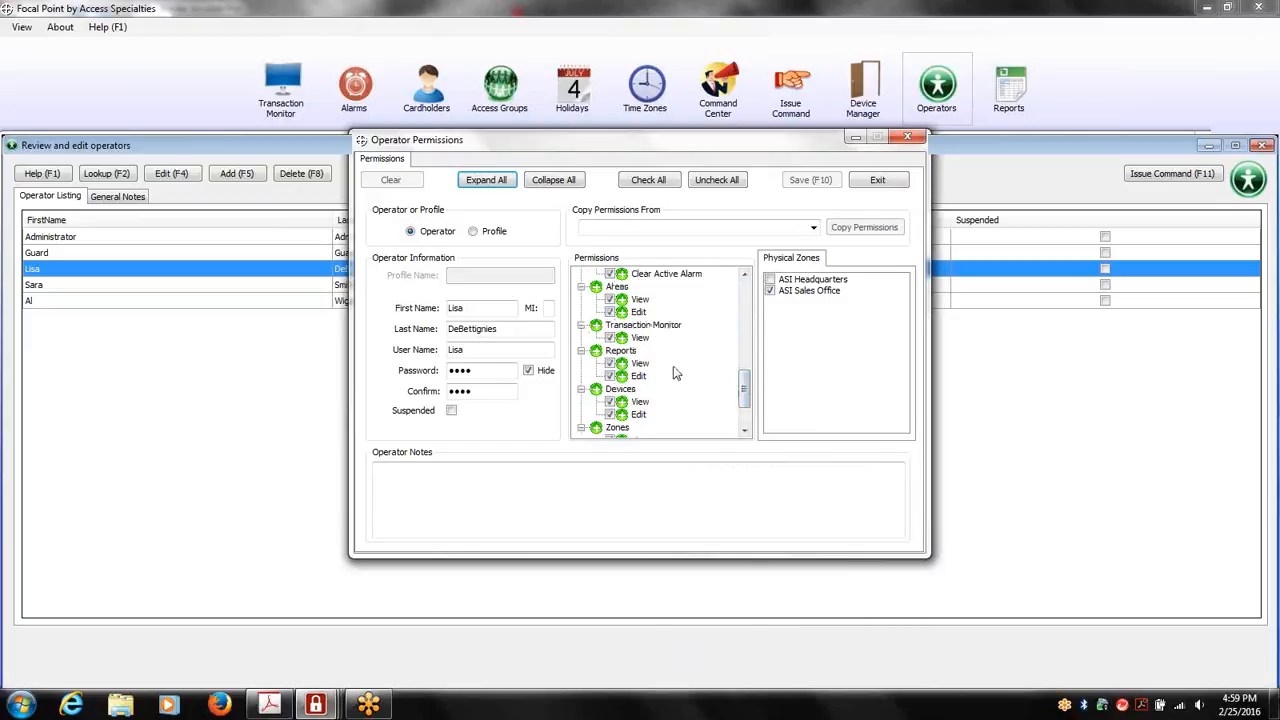
mouse_move(676, 373)
left_click(907, 137)
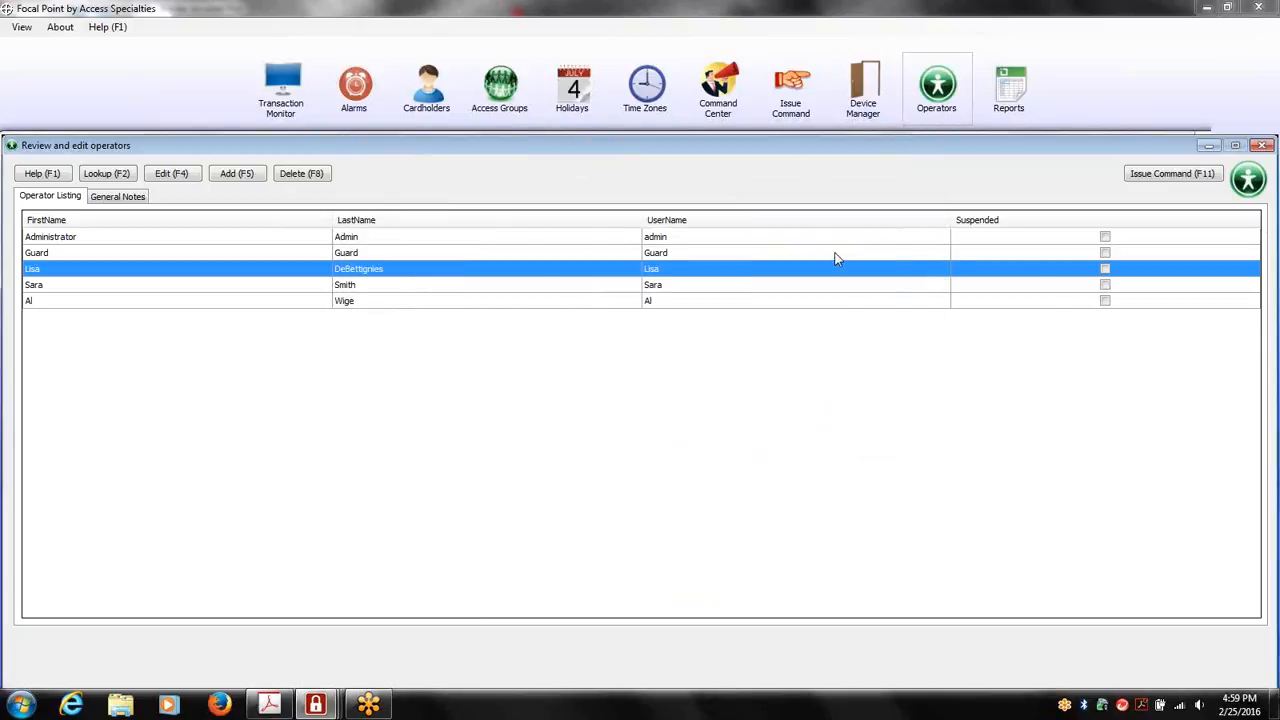
left_click(1262, 146)
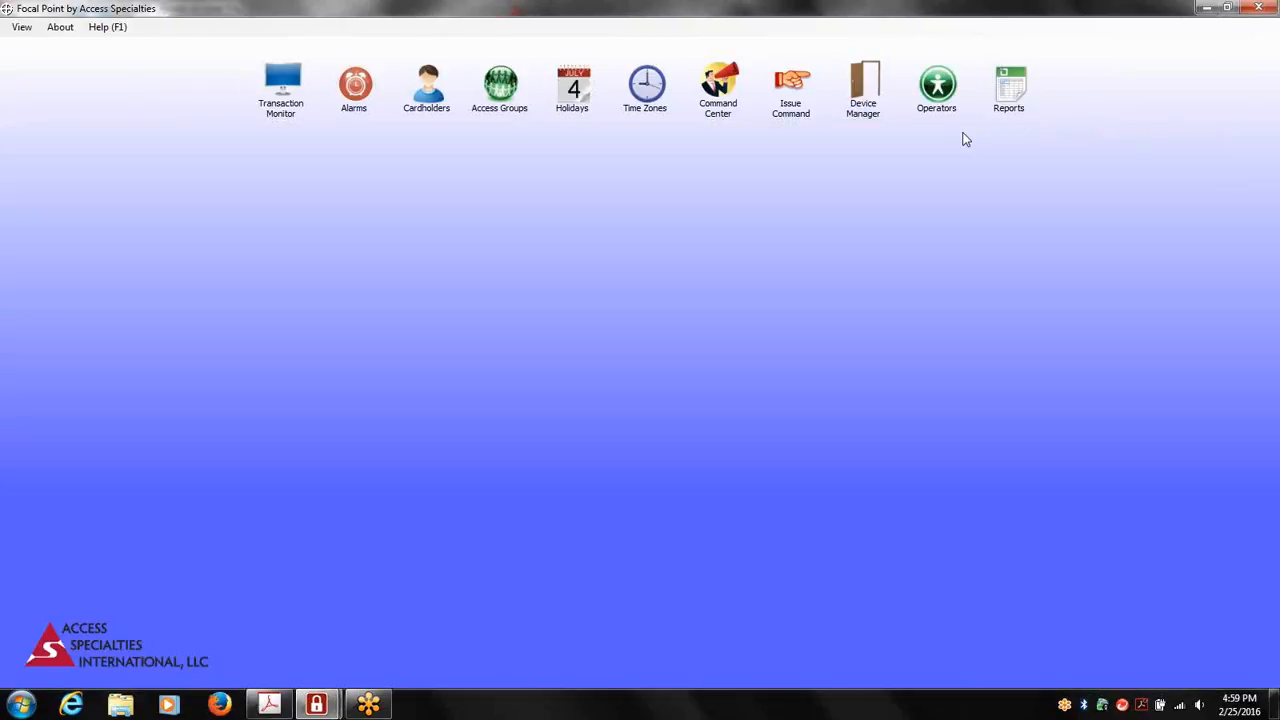
Start a new report of type Transactions and proceed to the selection of its fields
left_click(1008, 100)
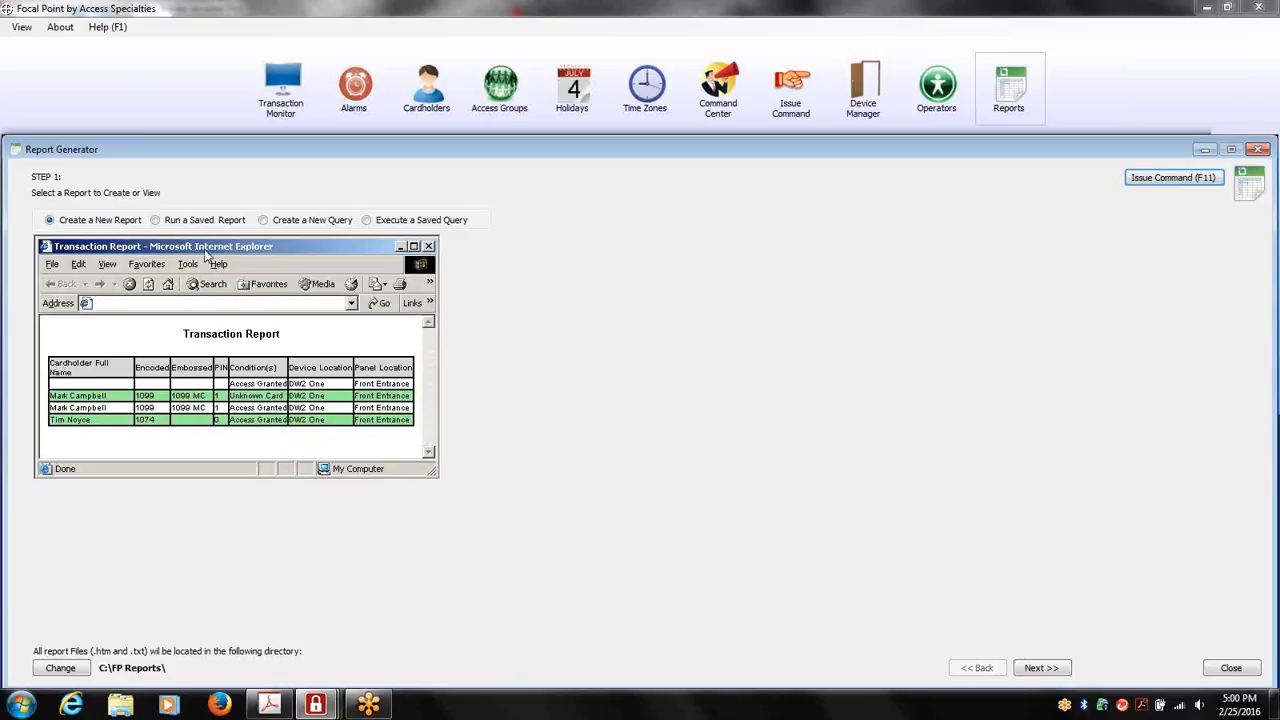
left_click(157, 224)
left_click(1038, 667)
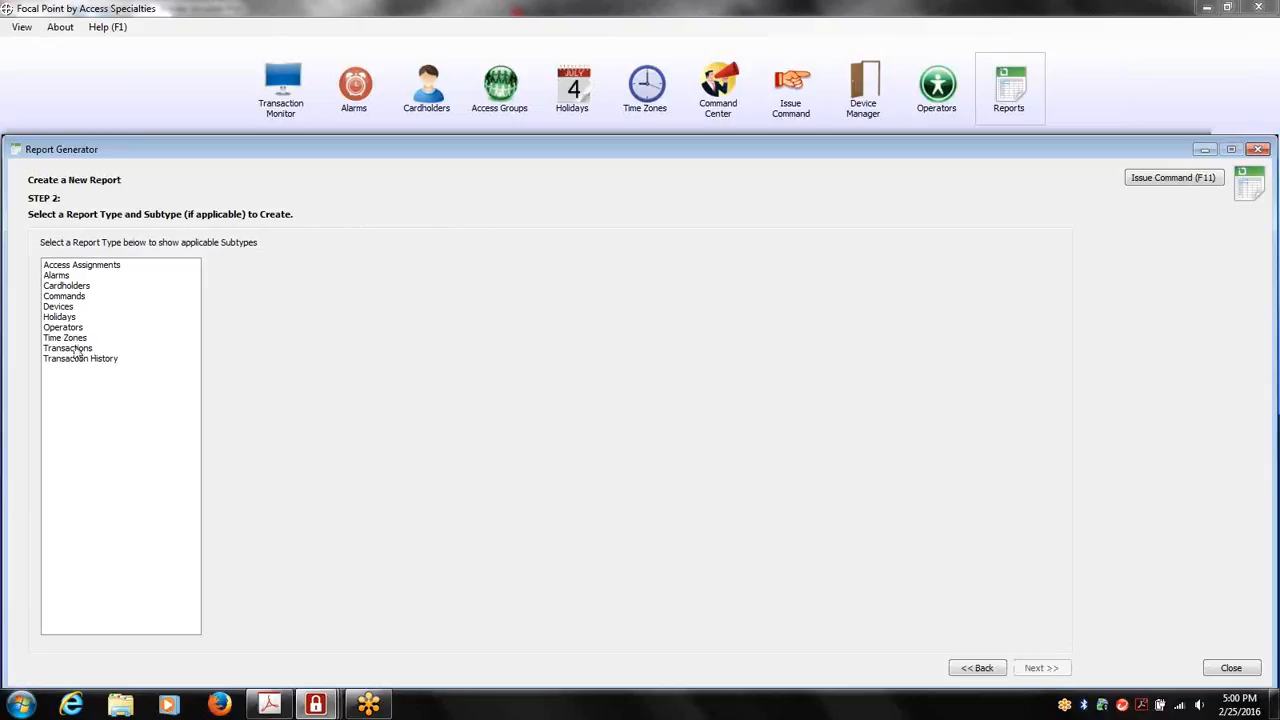
left_click(77, 350)
left_click(1040, 668)
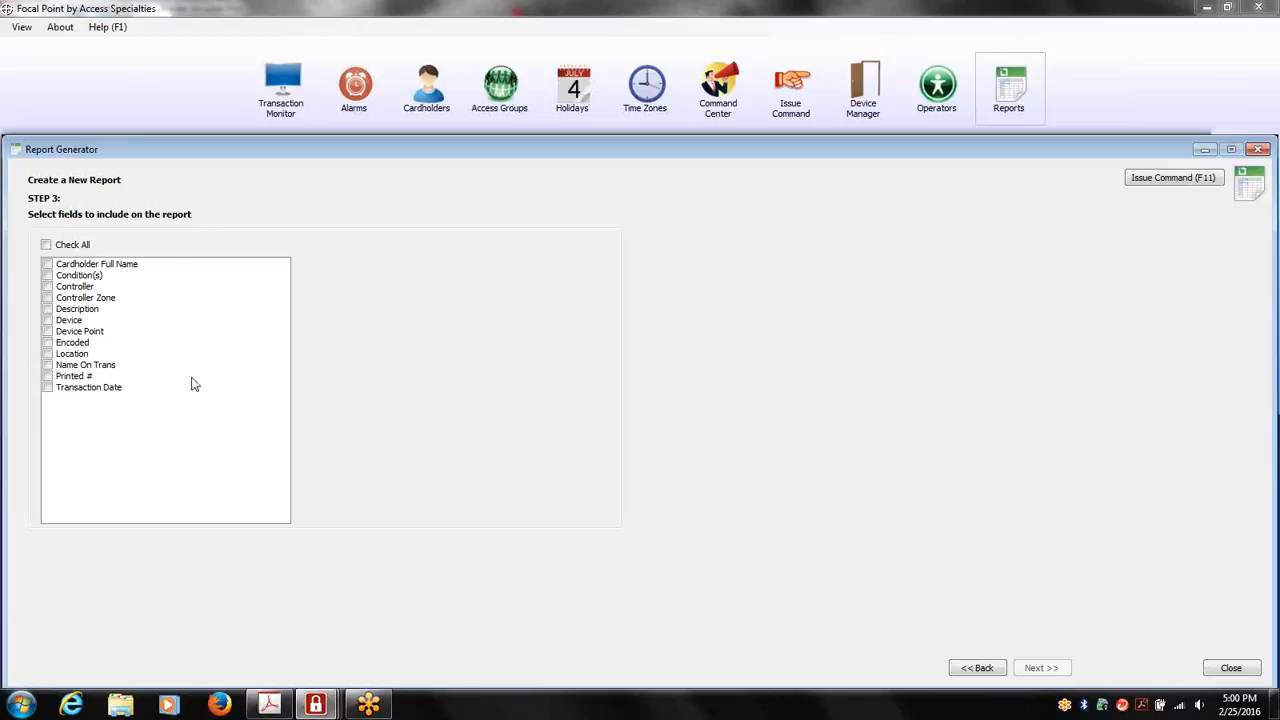
Include Cardholder Full Name, Condition(s), Encoded, Location, Name On Trans and Transaction Date in the report, and proceed to the display order
left_click(54, 268)
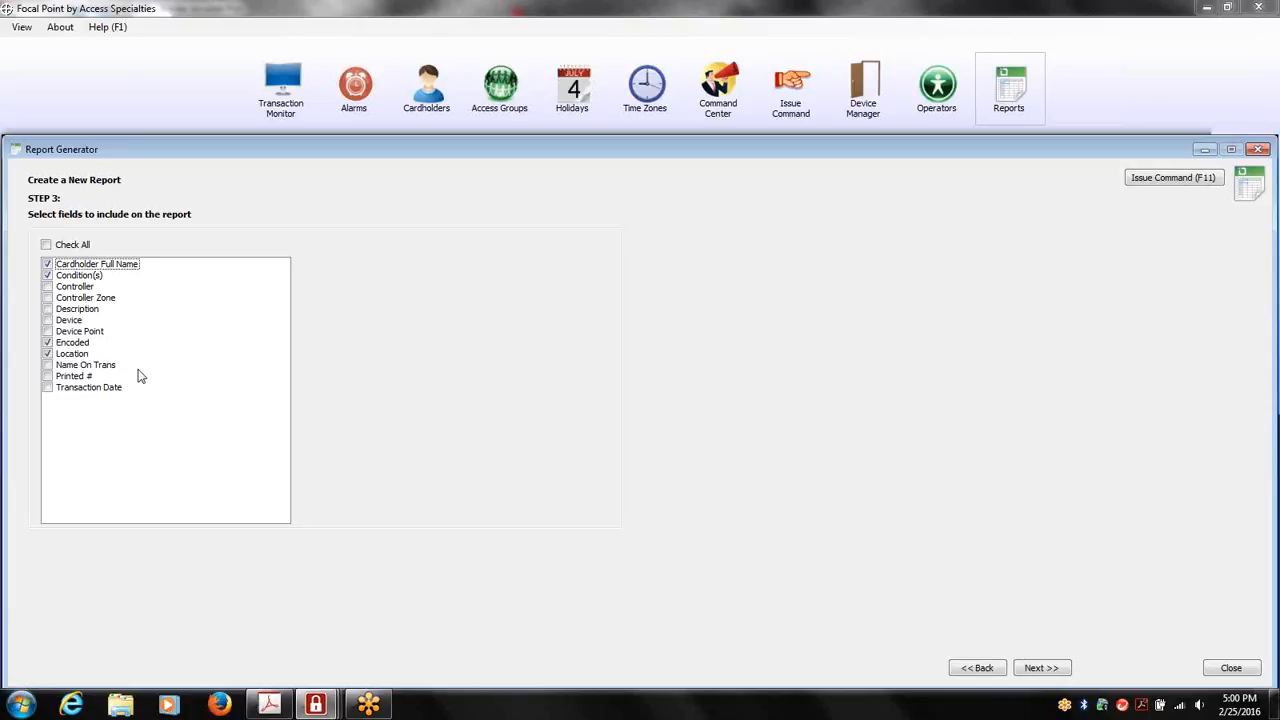
left_click(54, 369)
left_click(49, 367)
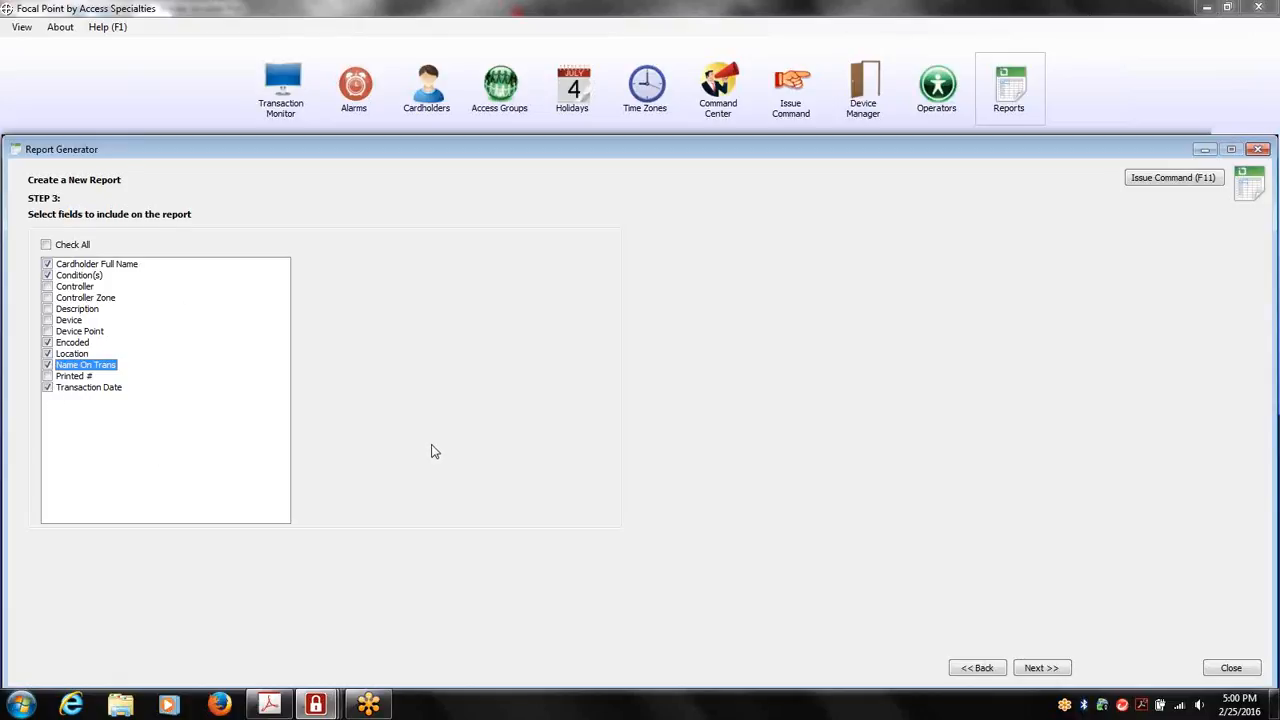
left_click(1059, 668)
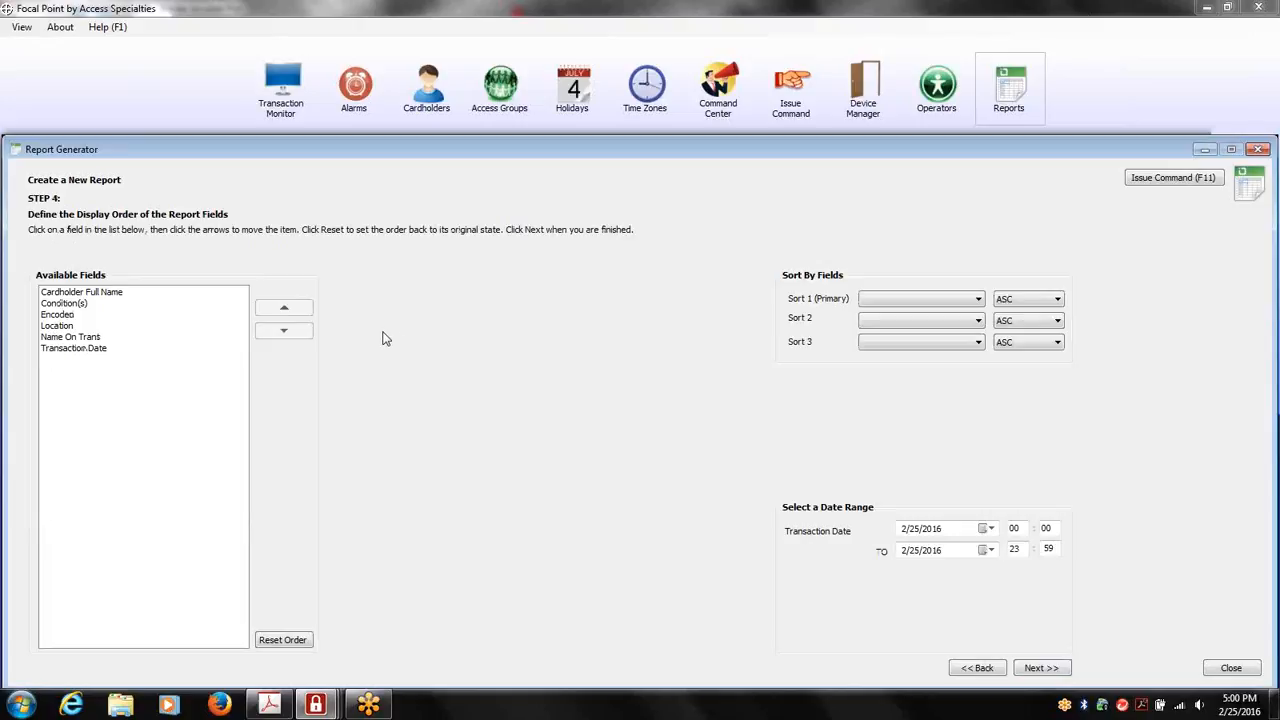
Reorder the report fields so Transaction Date comes first and Encoded sits directly above Condition(s)
left_click(101, 348)
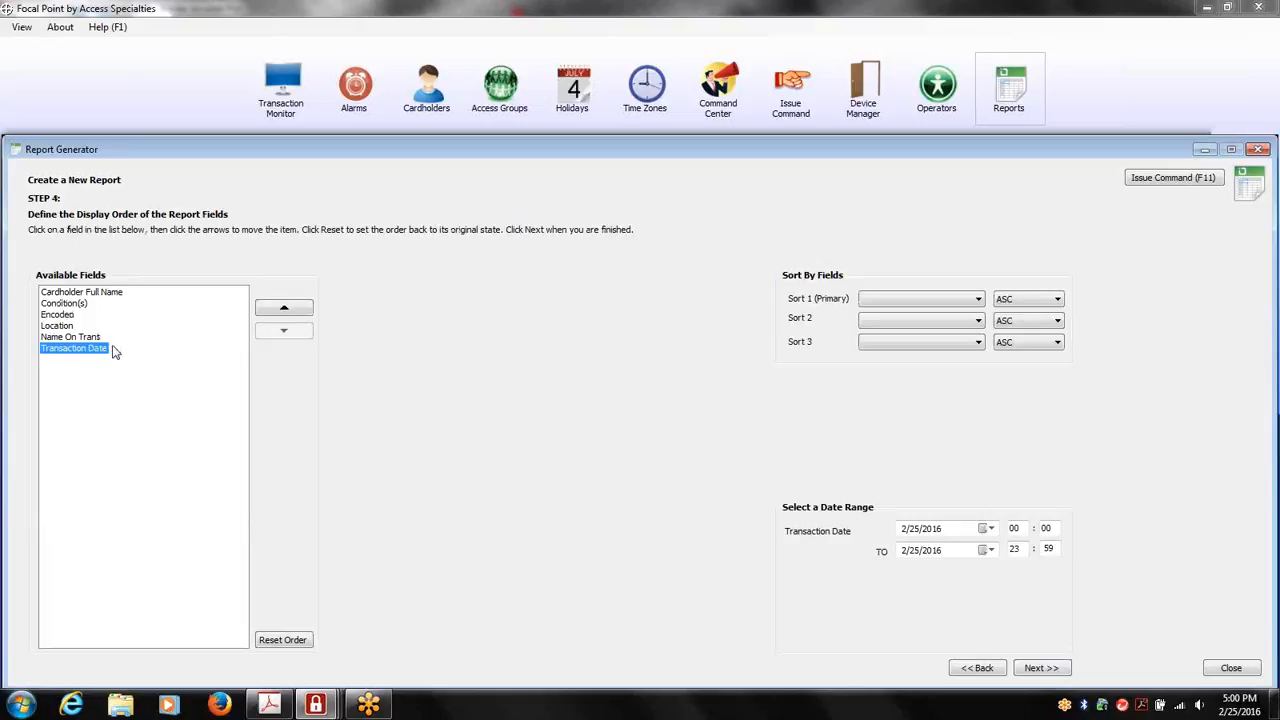
left_click(284, 308)
left_click(284, 308)
left_click(284, 308)
left_click(284, 308)
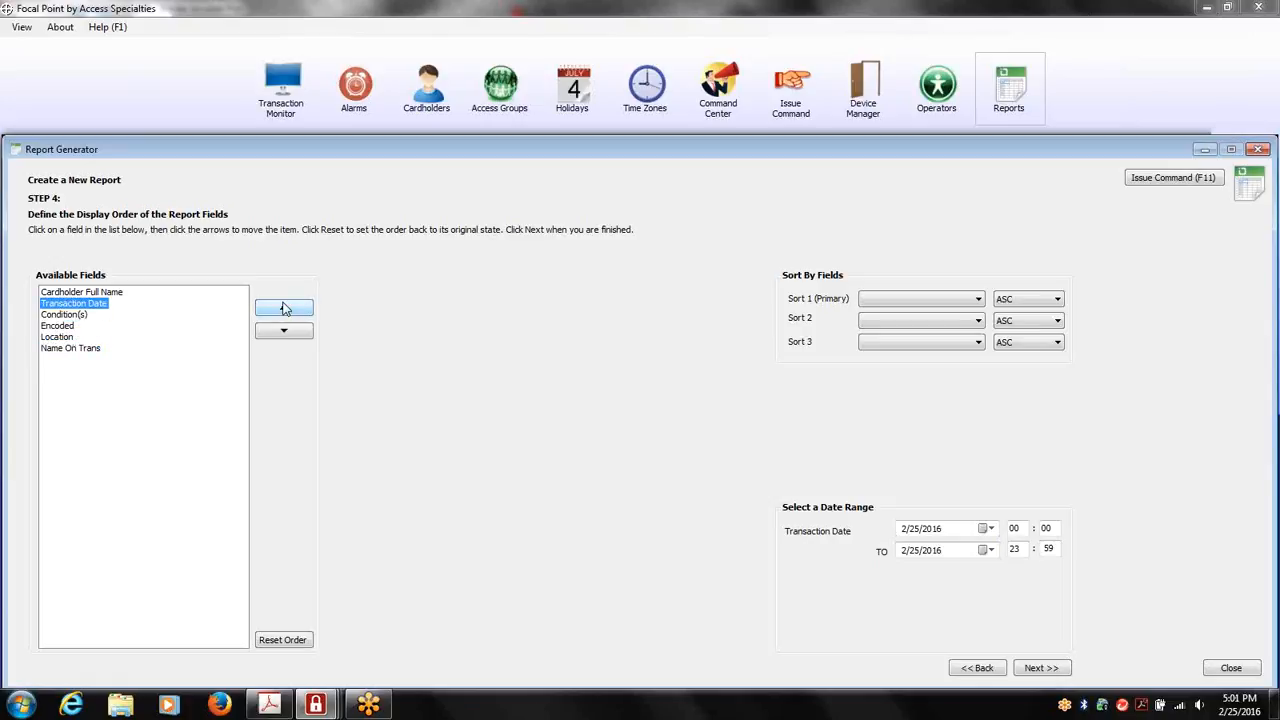
left_click(284, 308)
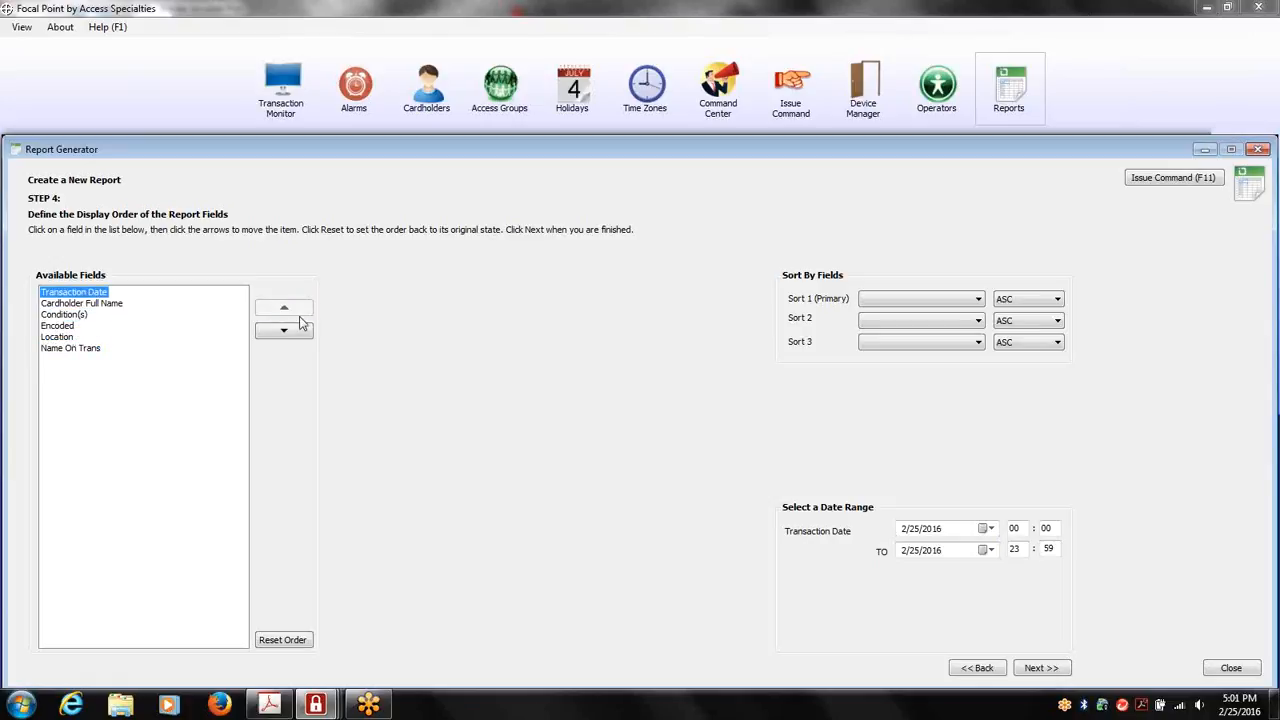
left_click(57, 326)
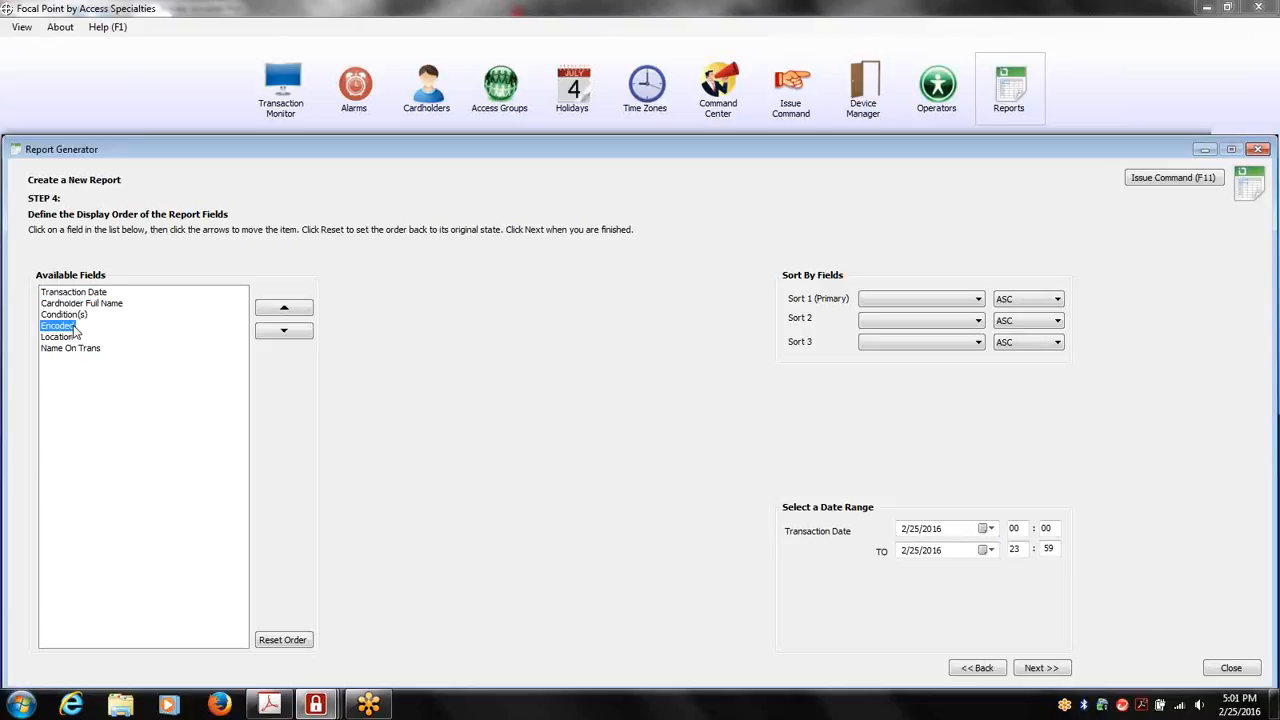
left_click(284, 312)
Set Transaction Date as the primary sort field and proceed to the additional criteria
left_click(982, 305)
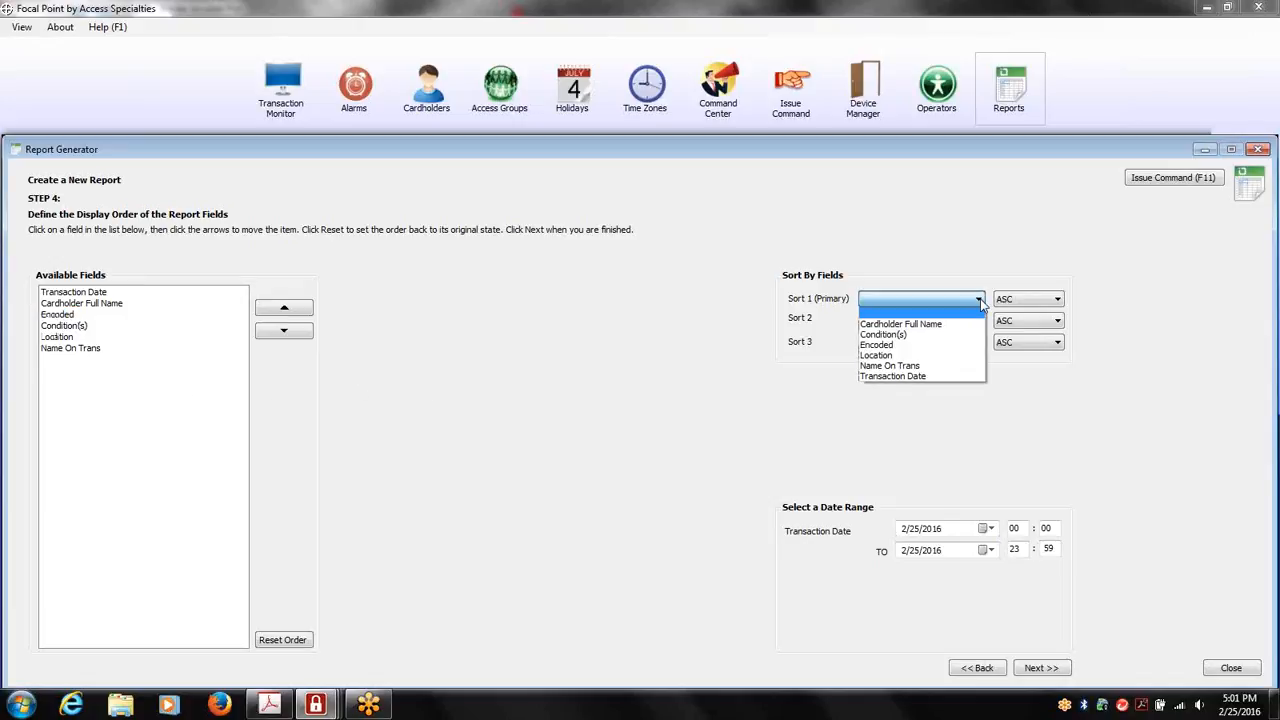
left_click(915, 380)
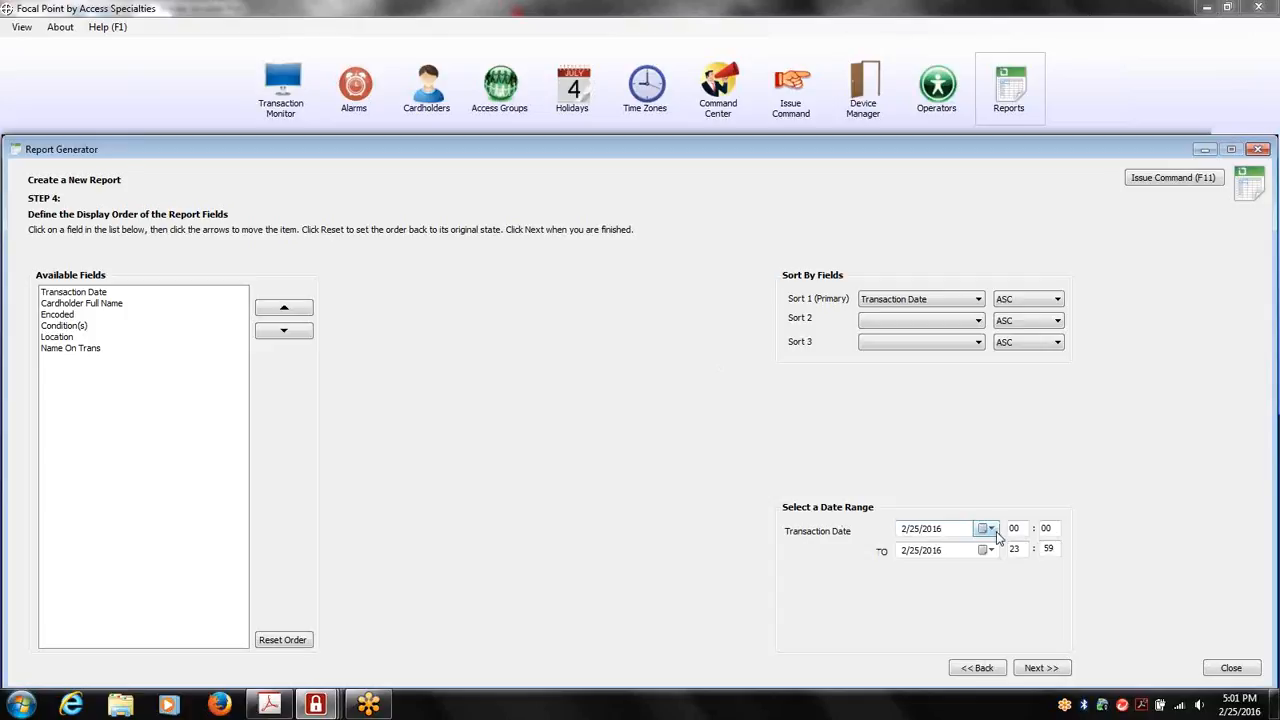
left_click(1040, 667)
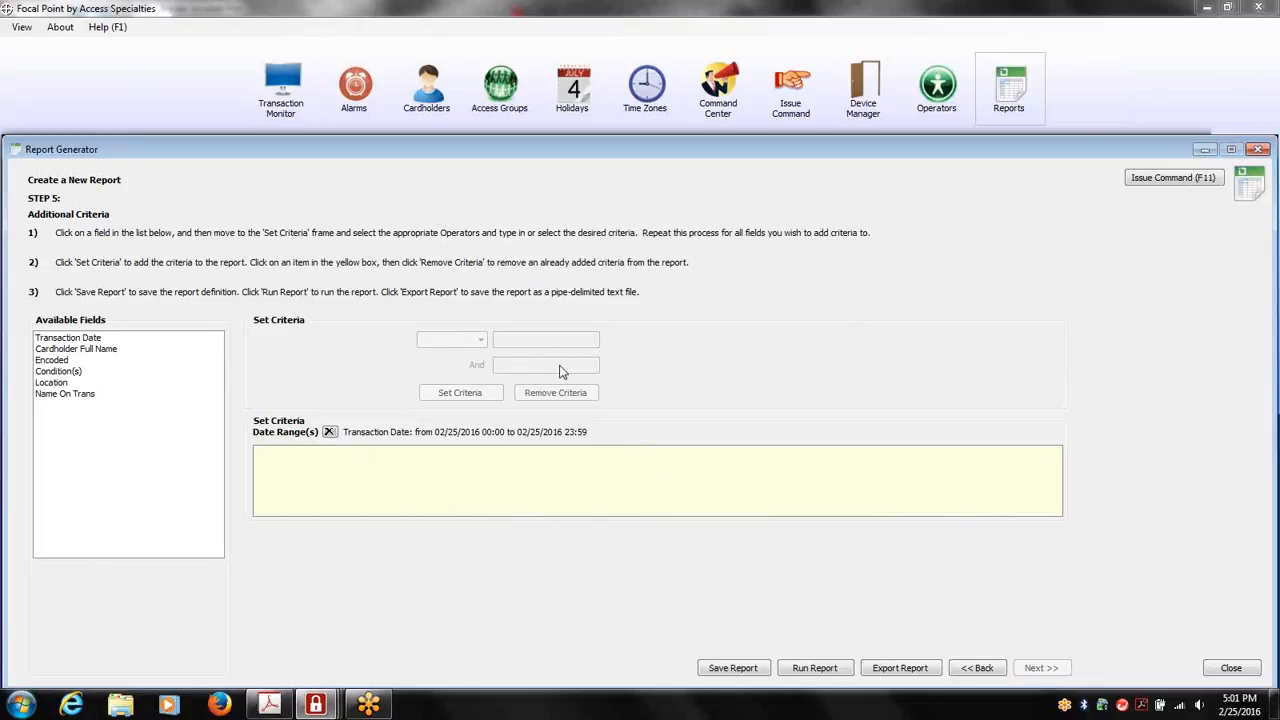
Add the criterion Condition(s) Equal to Access Granted, run the report, and close it after viewing
left_click(72, 374)
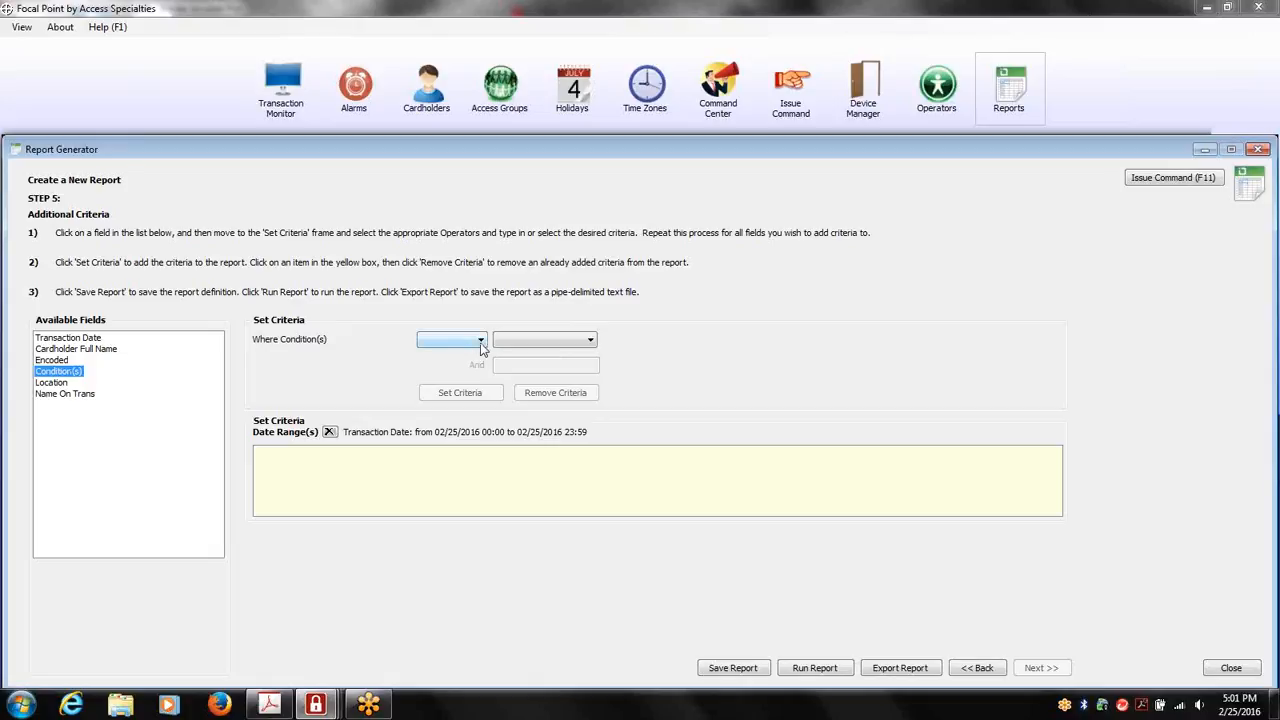
left_click(481, 342)
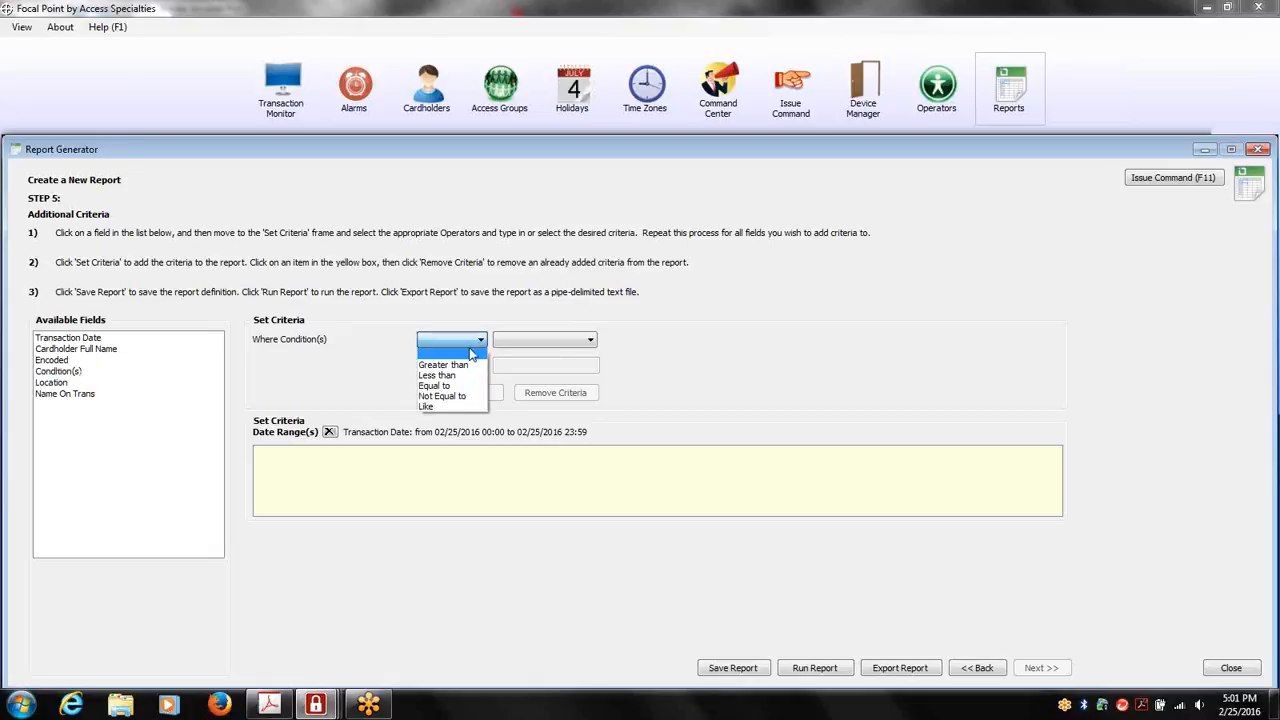
left_click(440, 385)
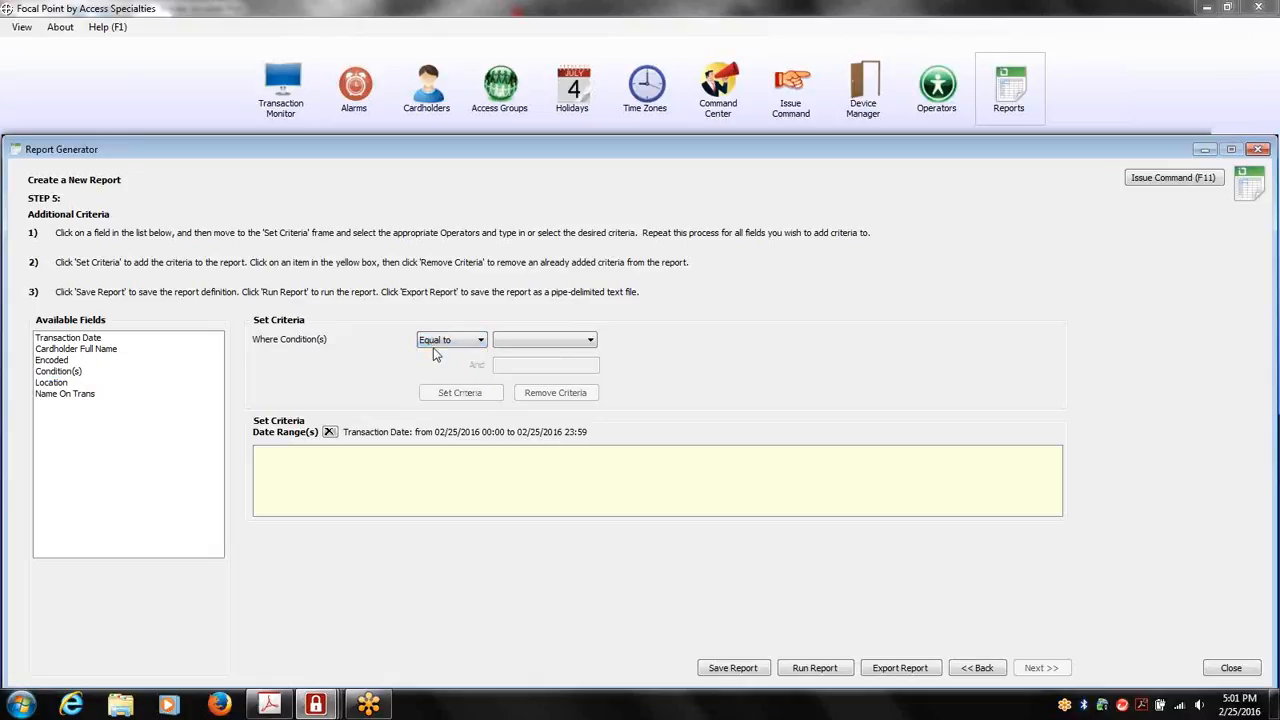
left_click(590, 341)
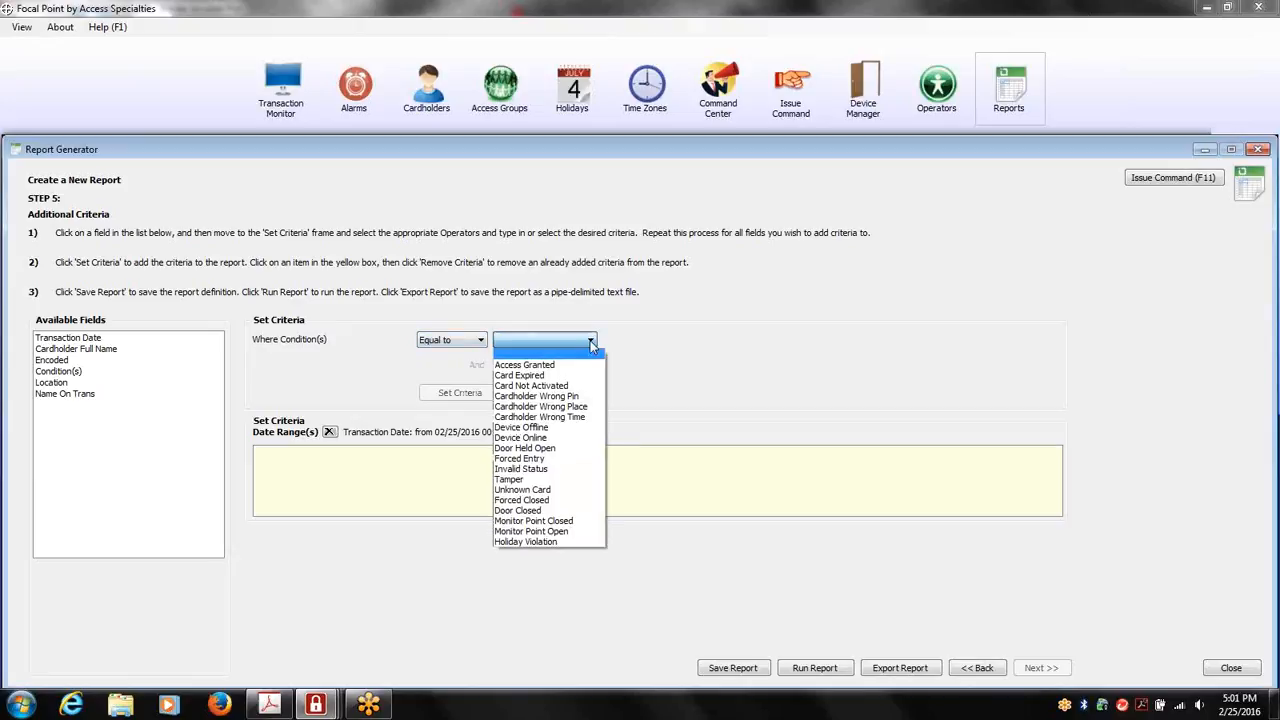
left_click(588, 355)
left_click(462, 396)
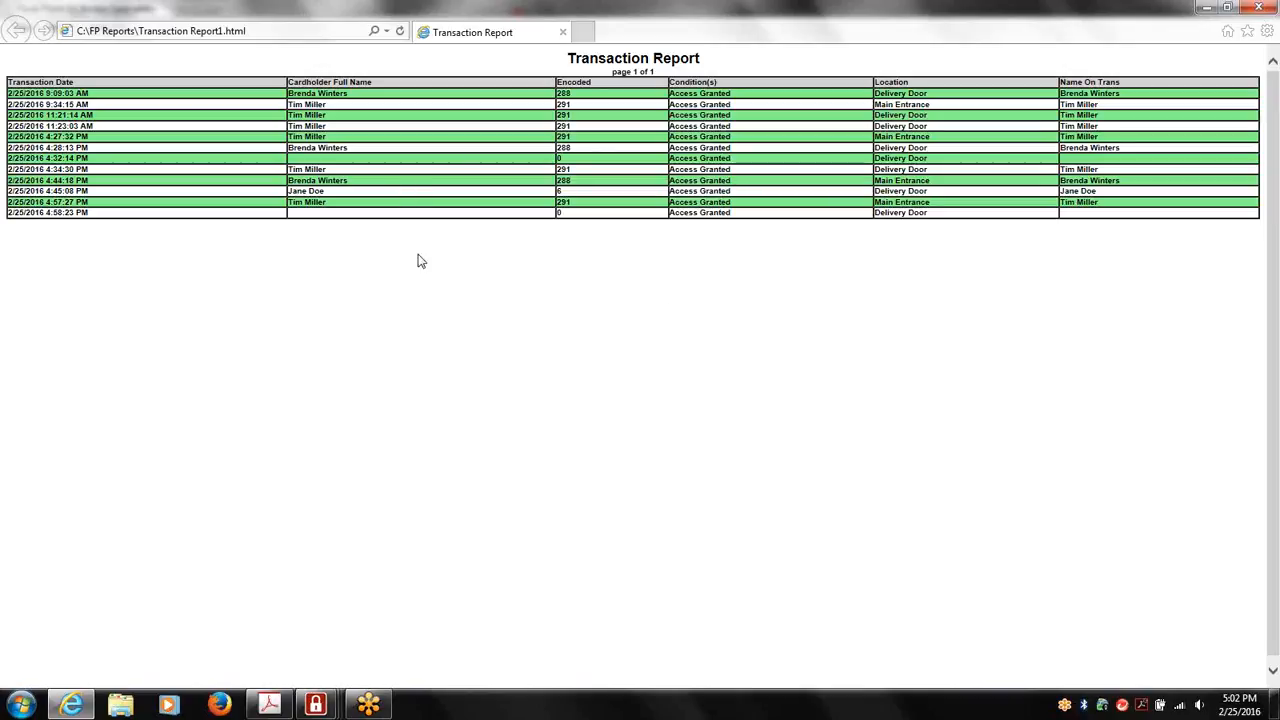
left_click(1267, 8)
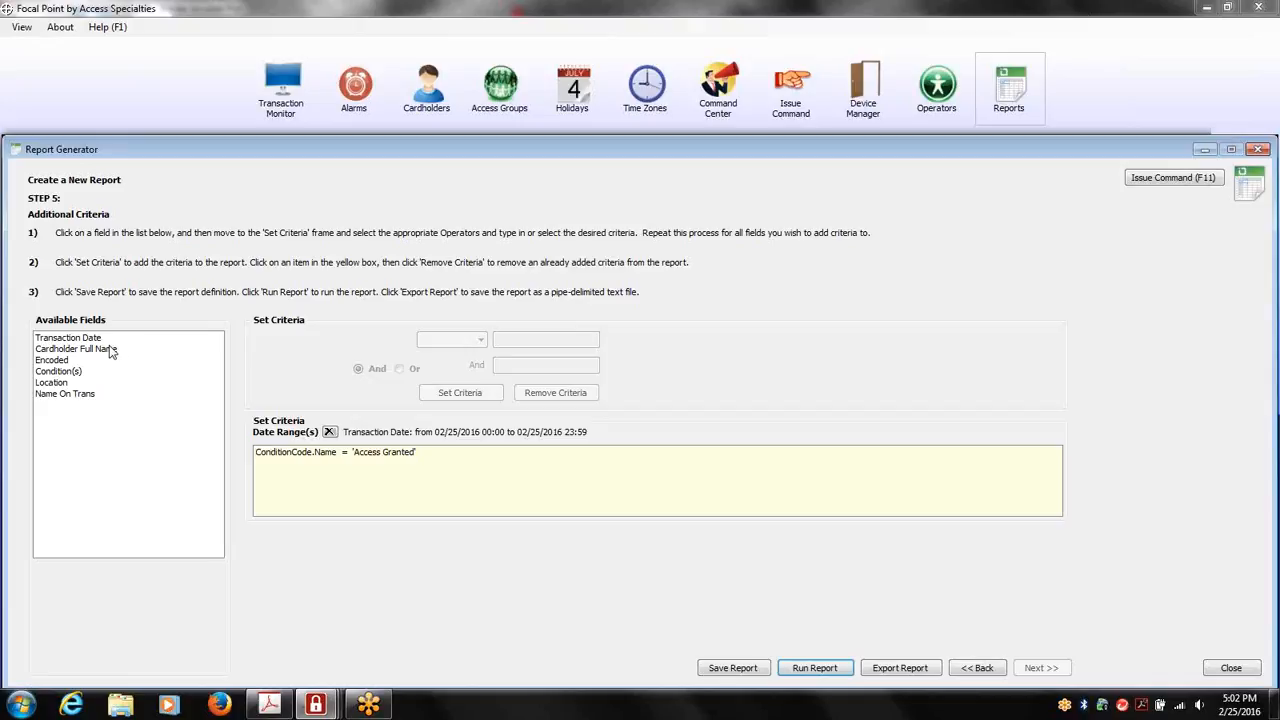
Add the And criterion Location Like Delivery, run the report again, and close it after viewing
left_click(58, 384)
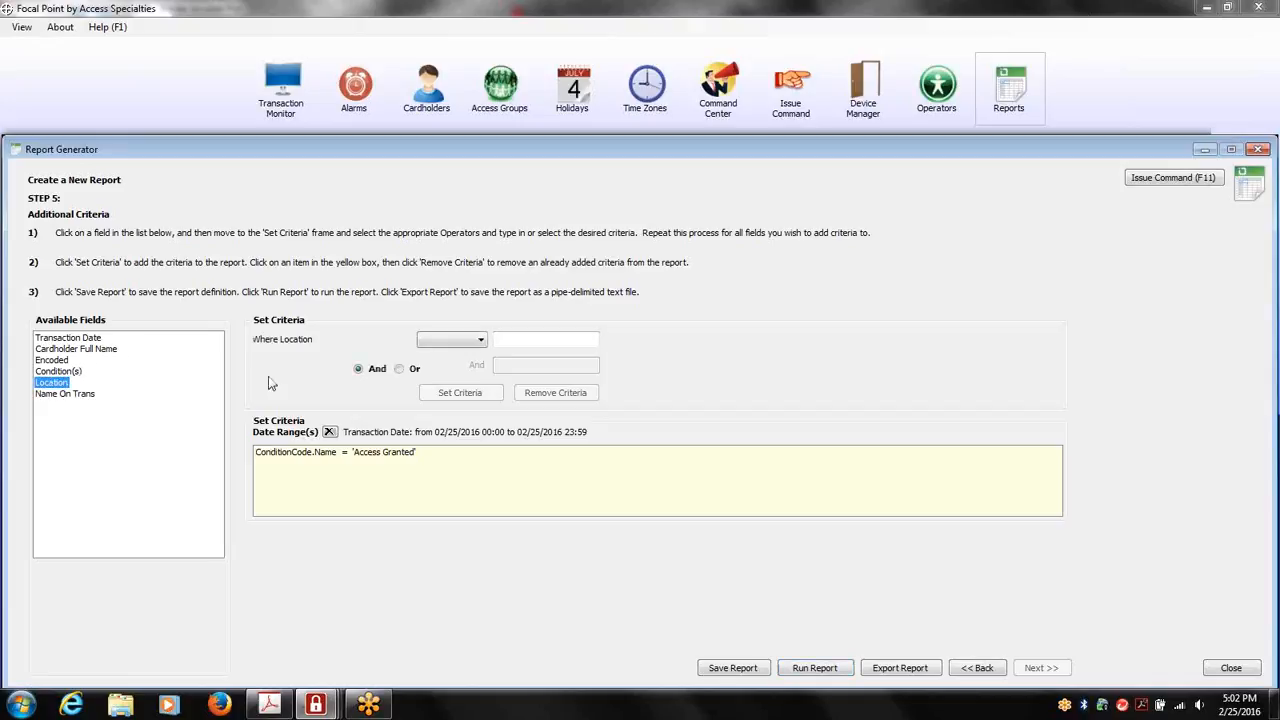
left_click(481, 341)
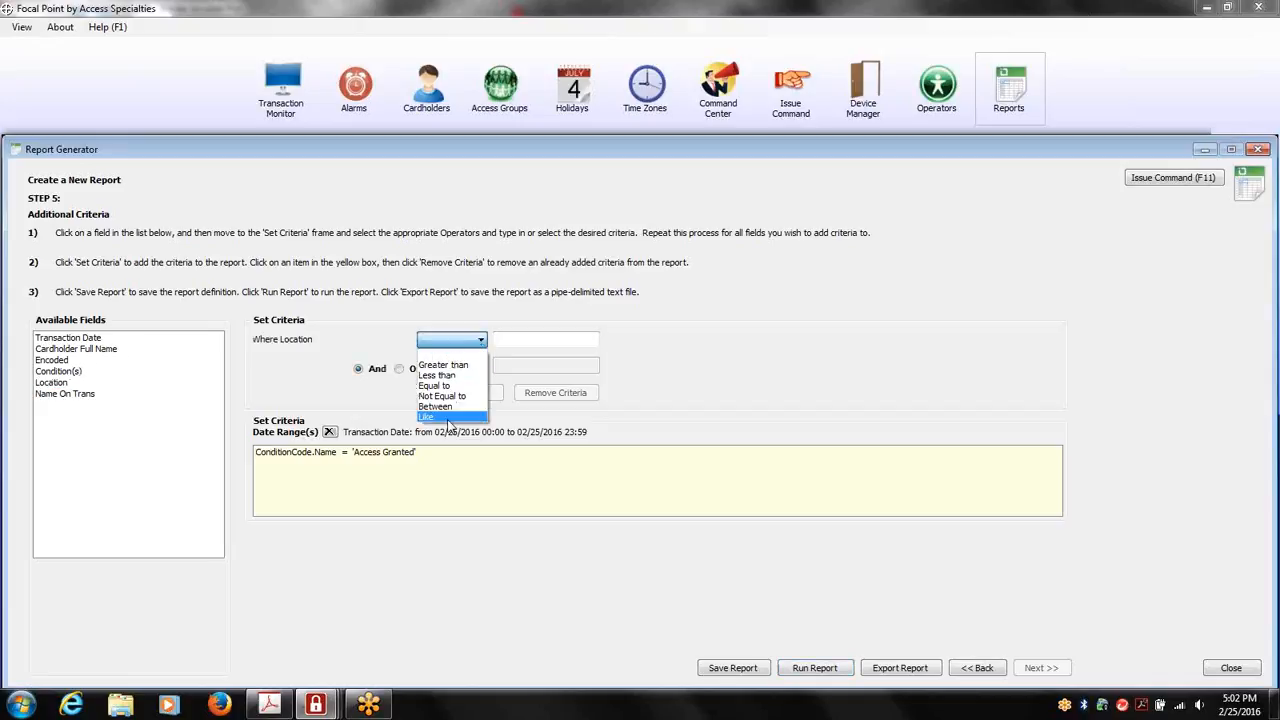
left_click(449, 416)
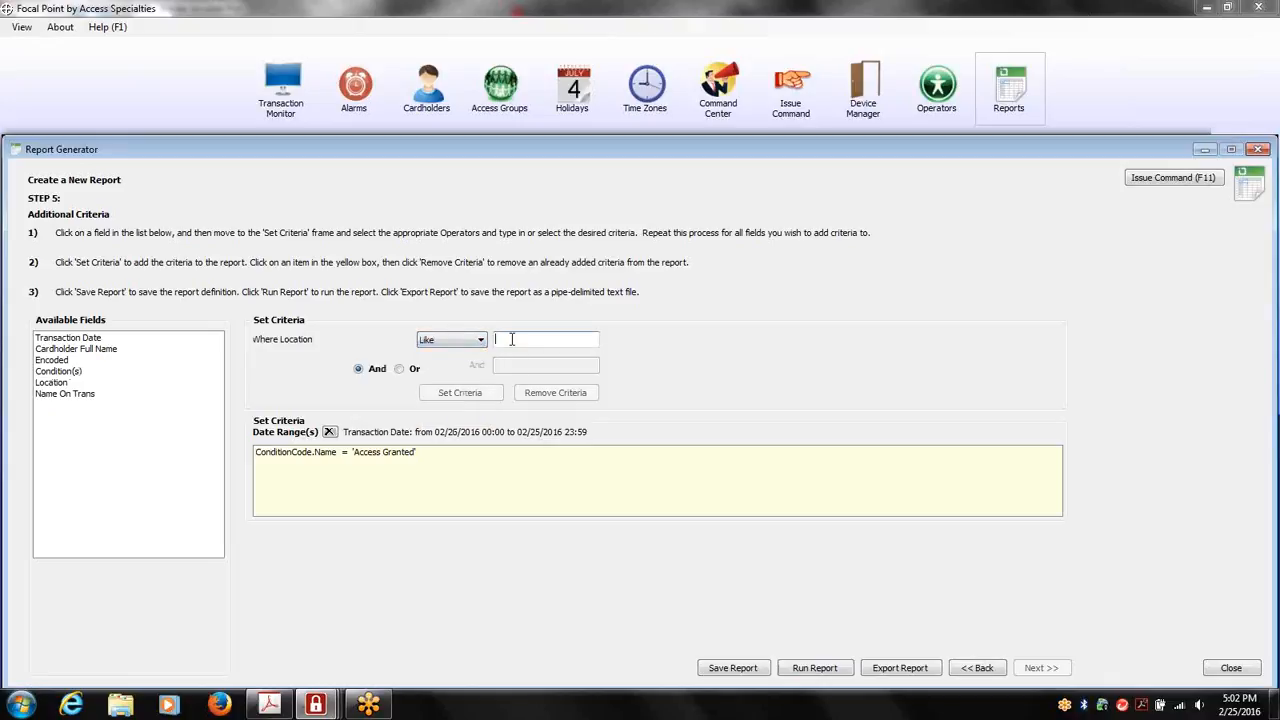
type("Delivery")
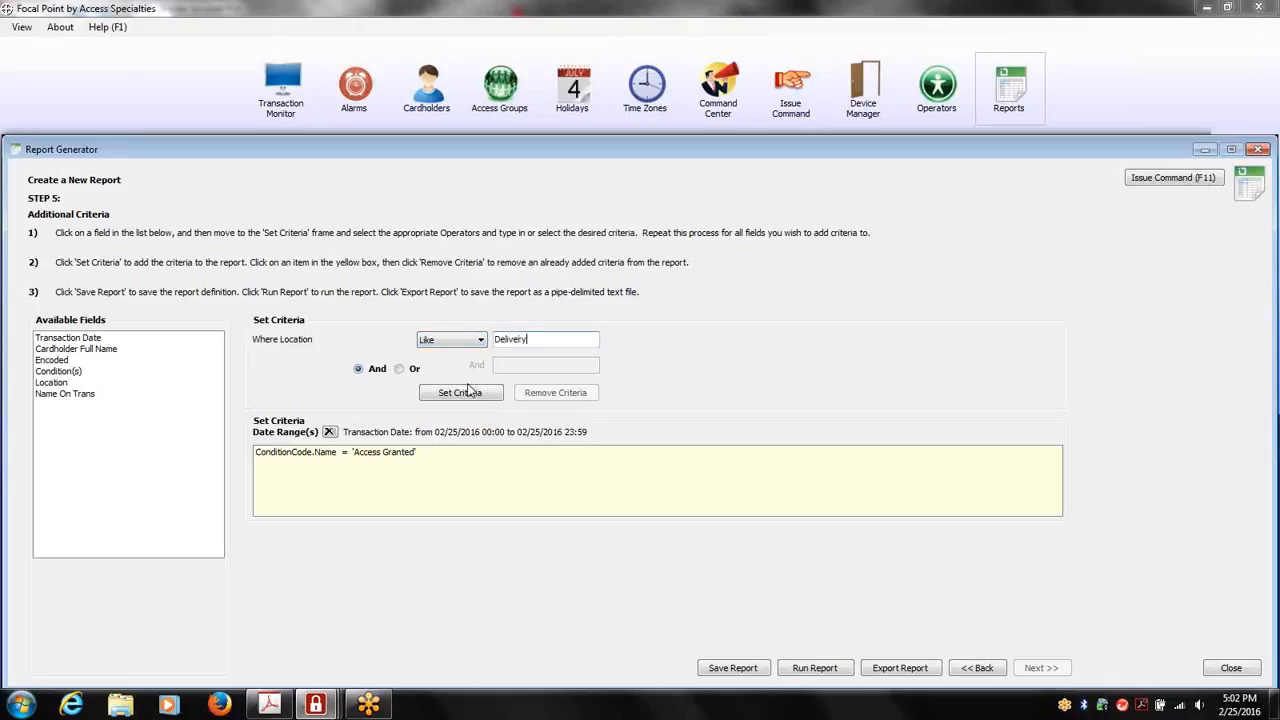
left_click(468, 391)
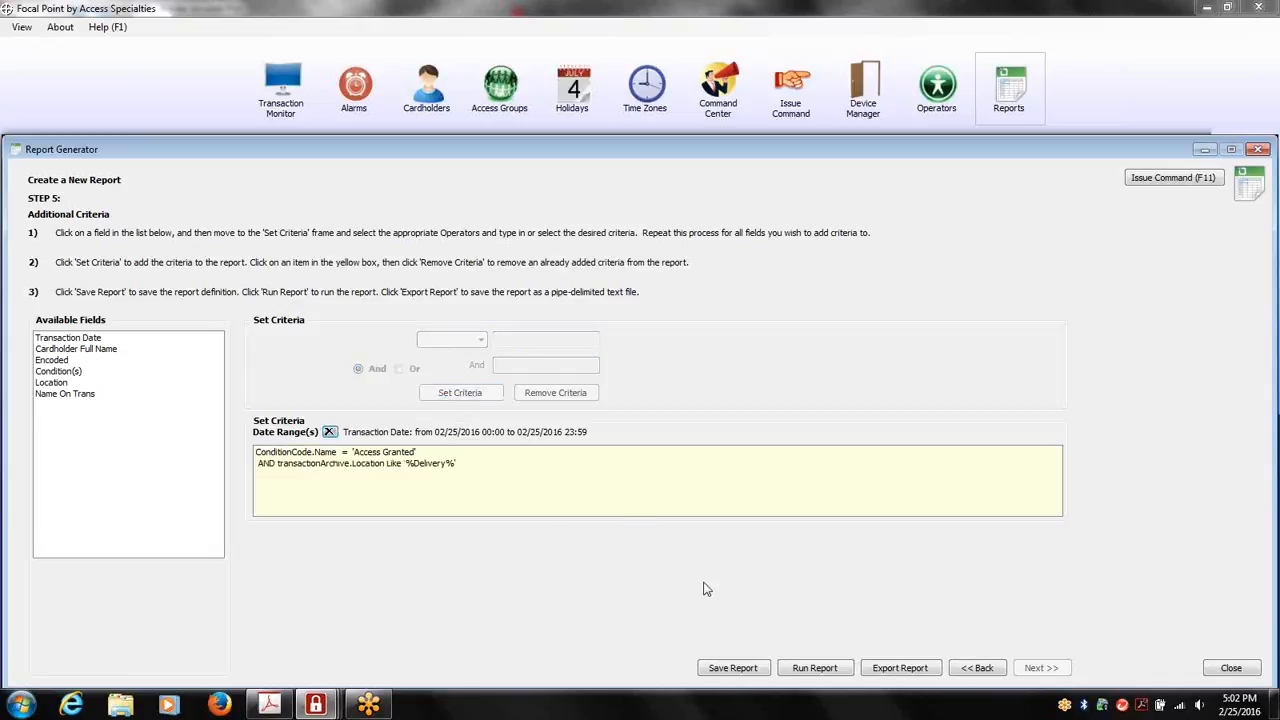
left_click(796, 668)
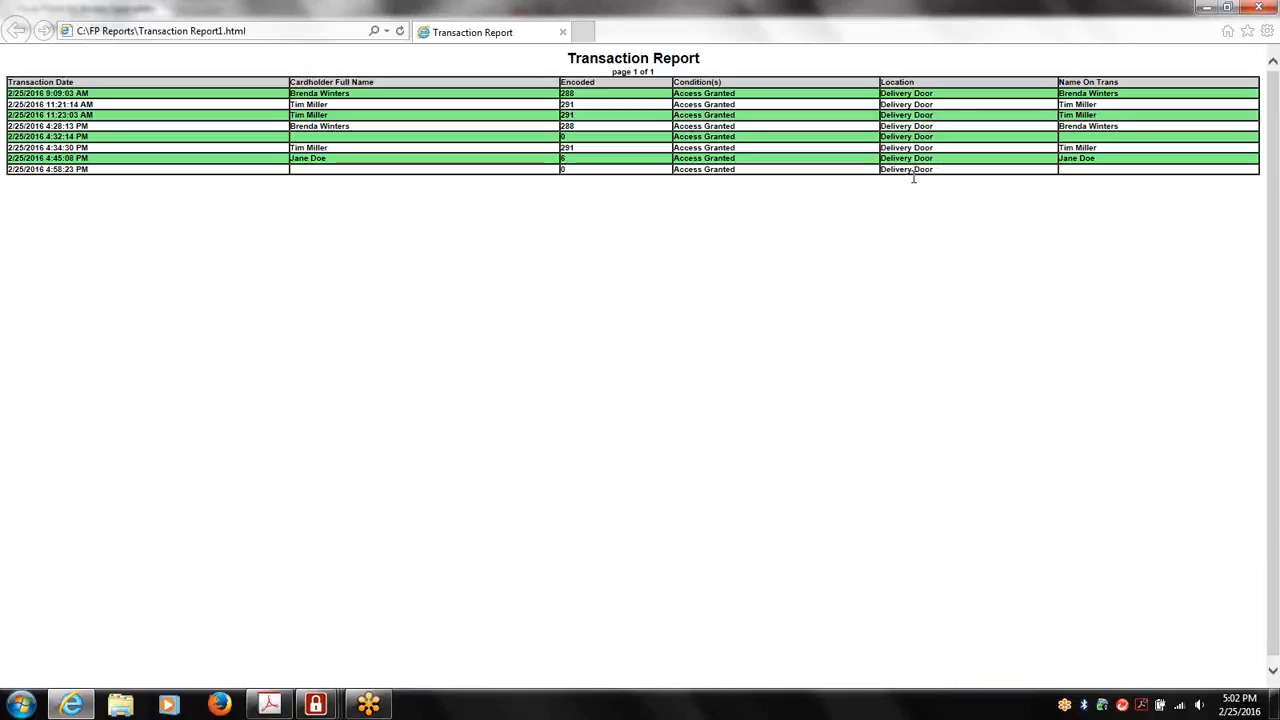
left_click(1259, 8)
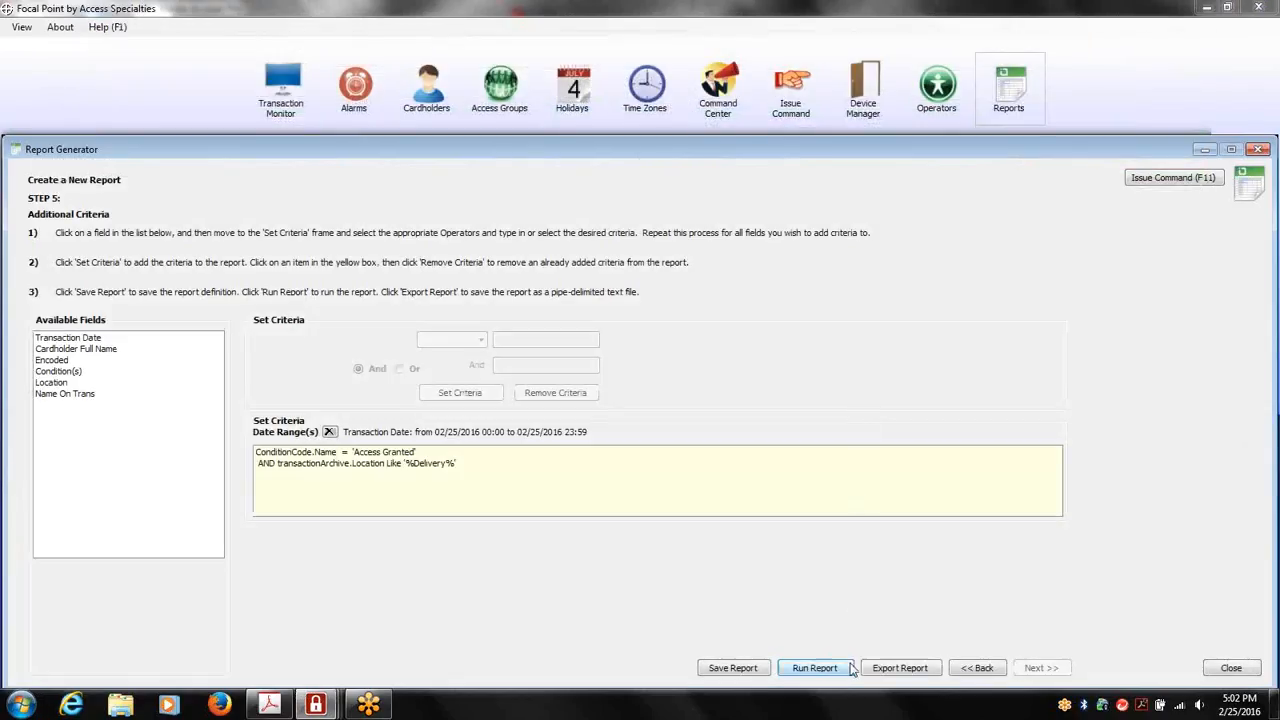
Save the report under the title Transaction Report Delivery Door Access and close the Report Generator
left_click(745, 668)
left_click(660, 385)
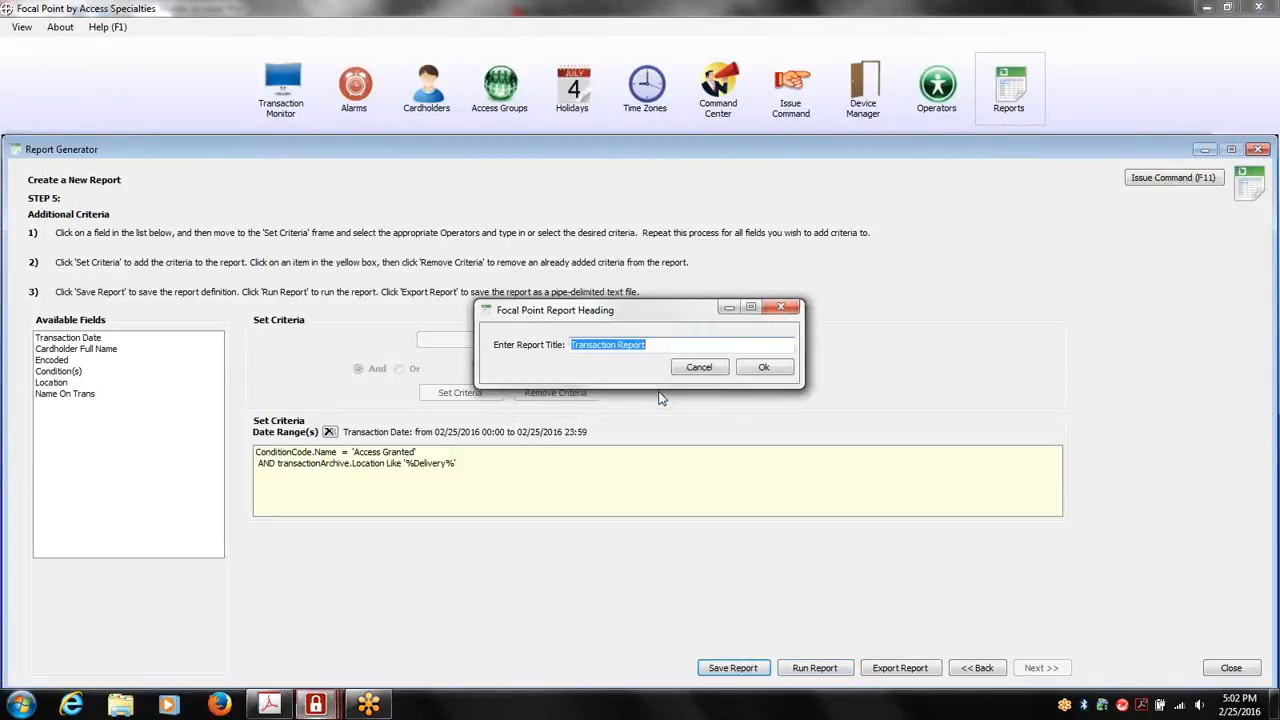
left_click(661, 345)
type("Delivery Door Access")
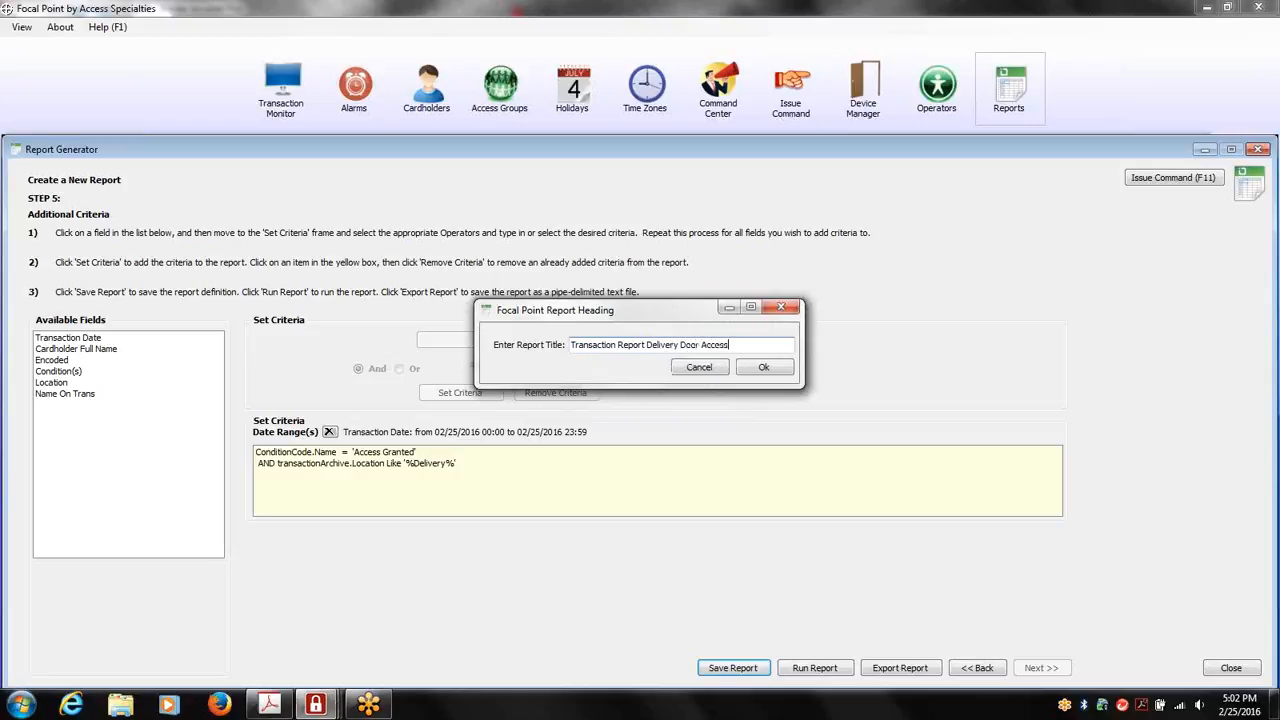
left_click(750, 370)
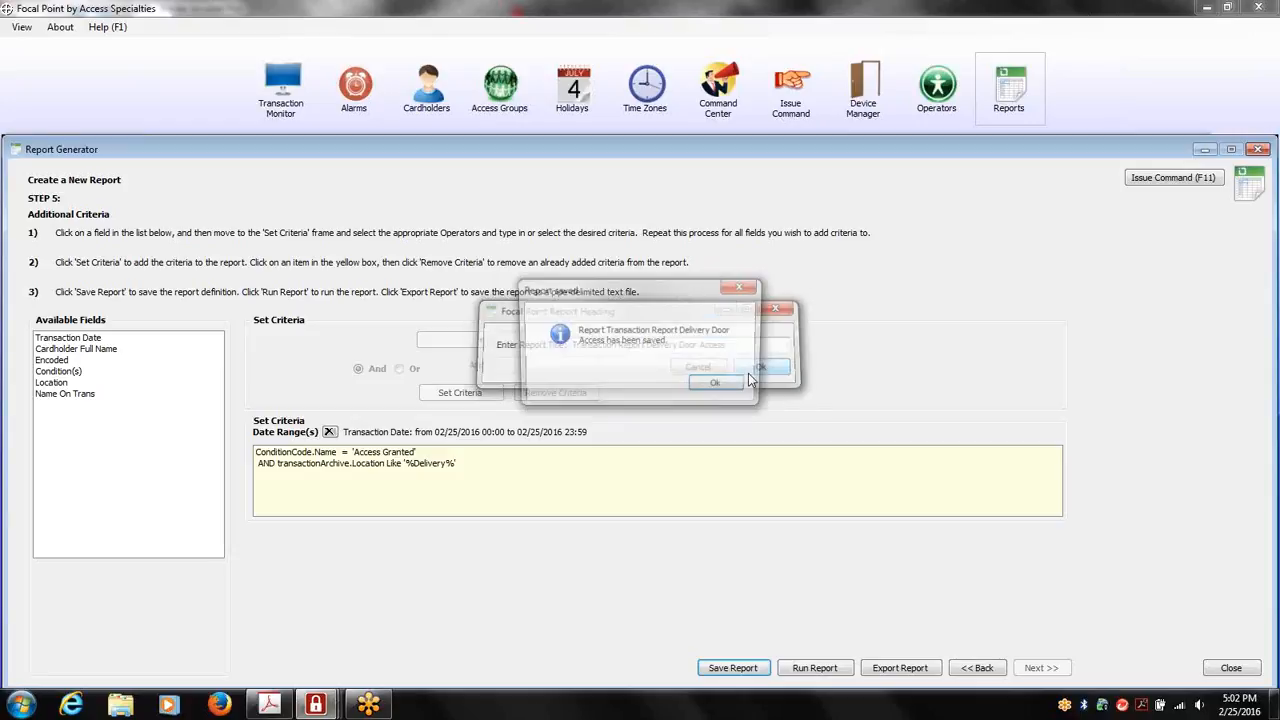
left_click(745, 387)
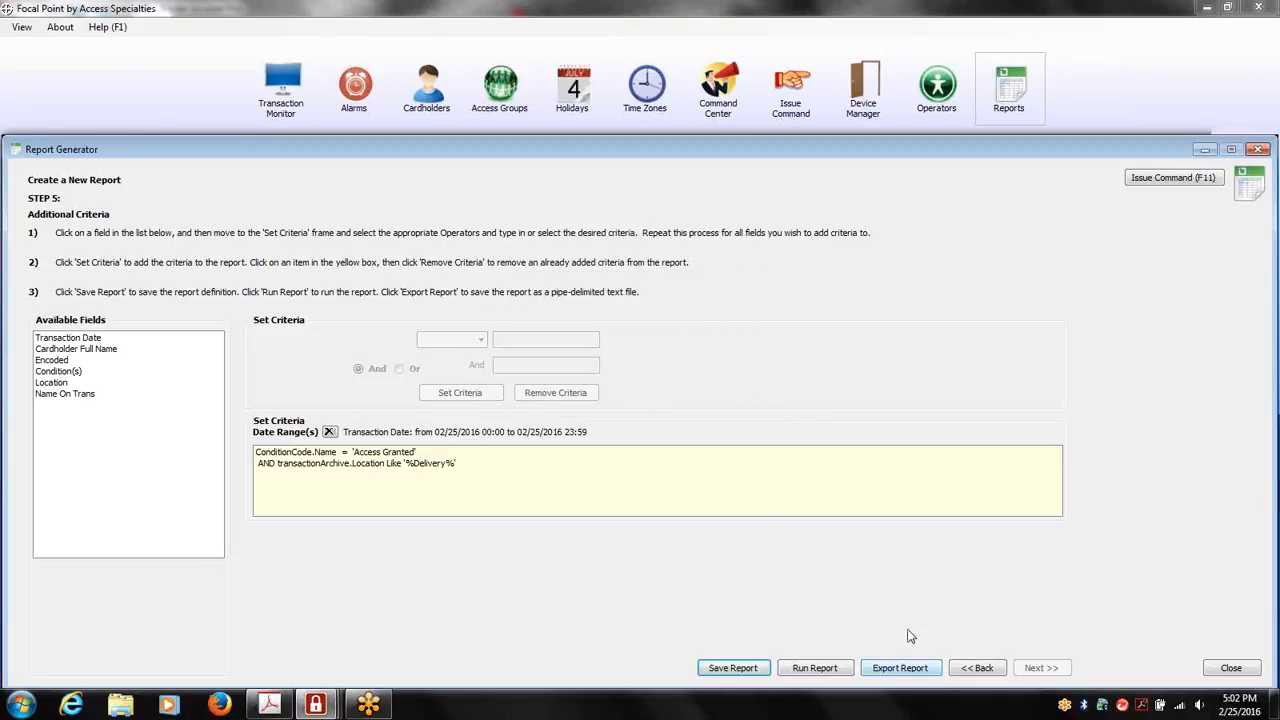
left_click(1250, 147)
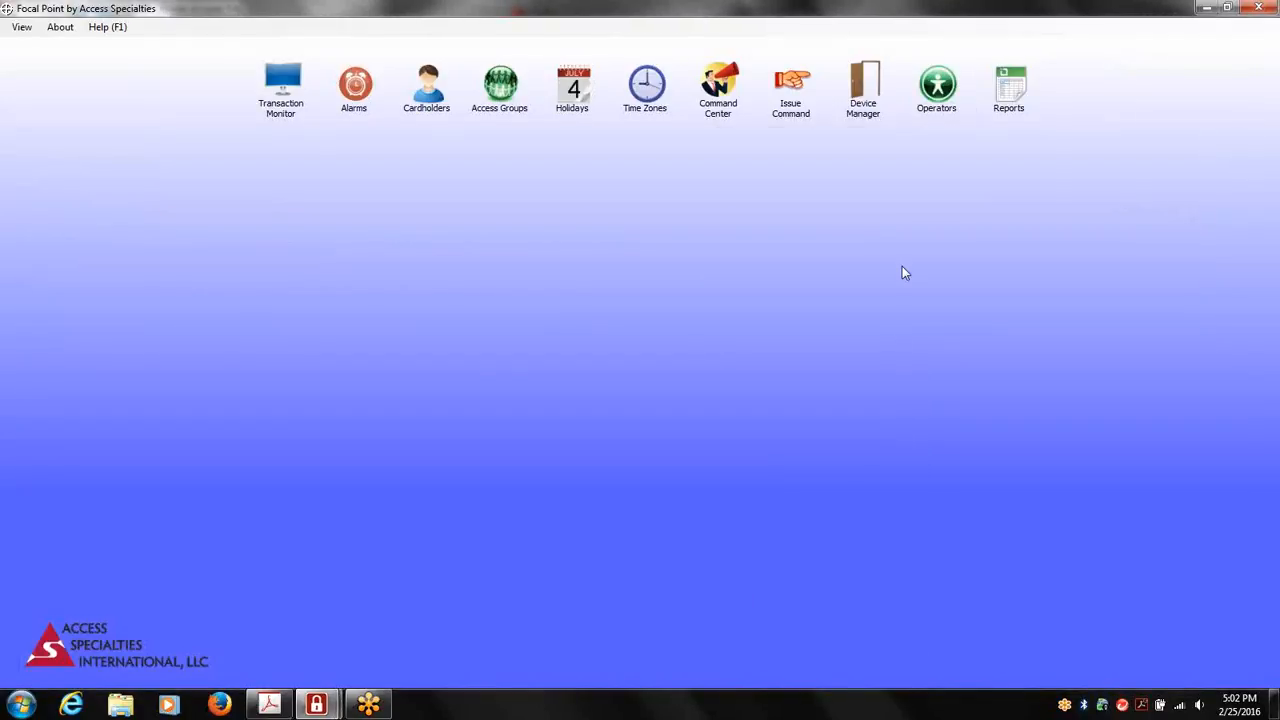
Reopen the Report Generator, run the last listed saved report, Transaction Report Delivery Door Access, as defined, and close its output
left_click(1010, 88)
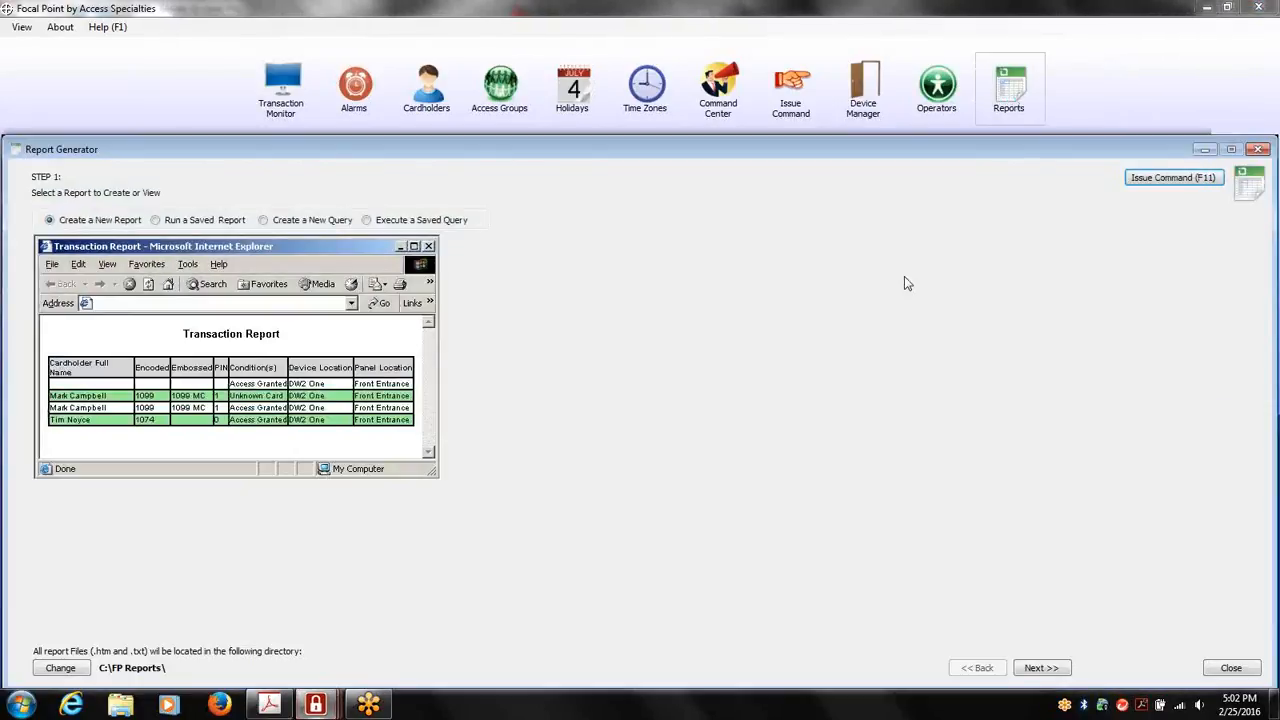
left_click(183, 222)
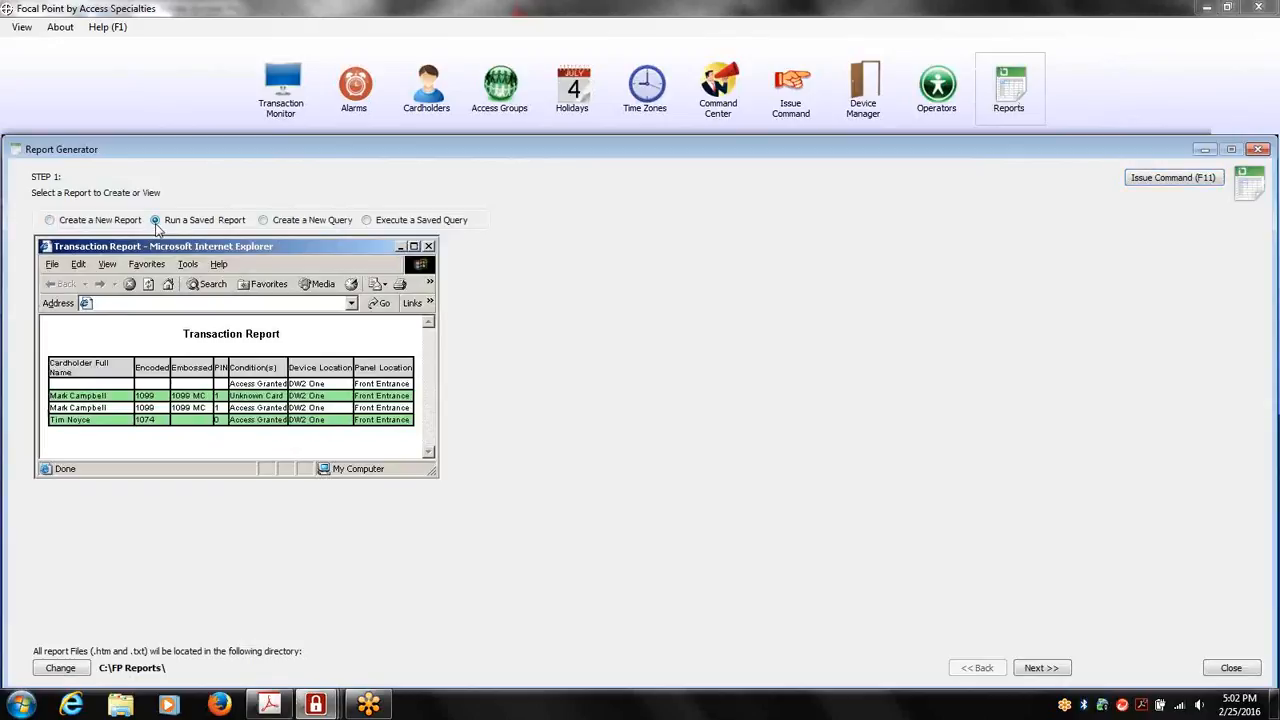
left_click(1043, 668)
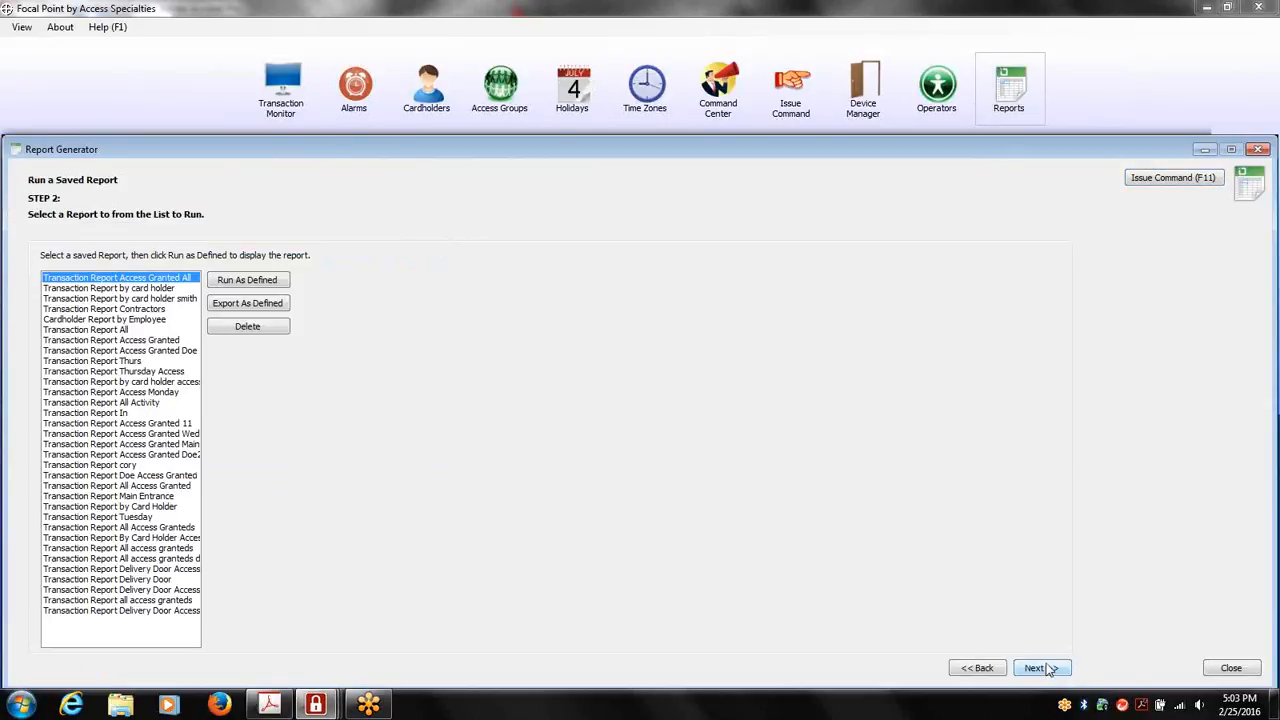
left_click(173, 612)
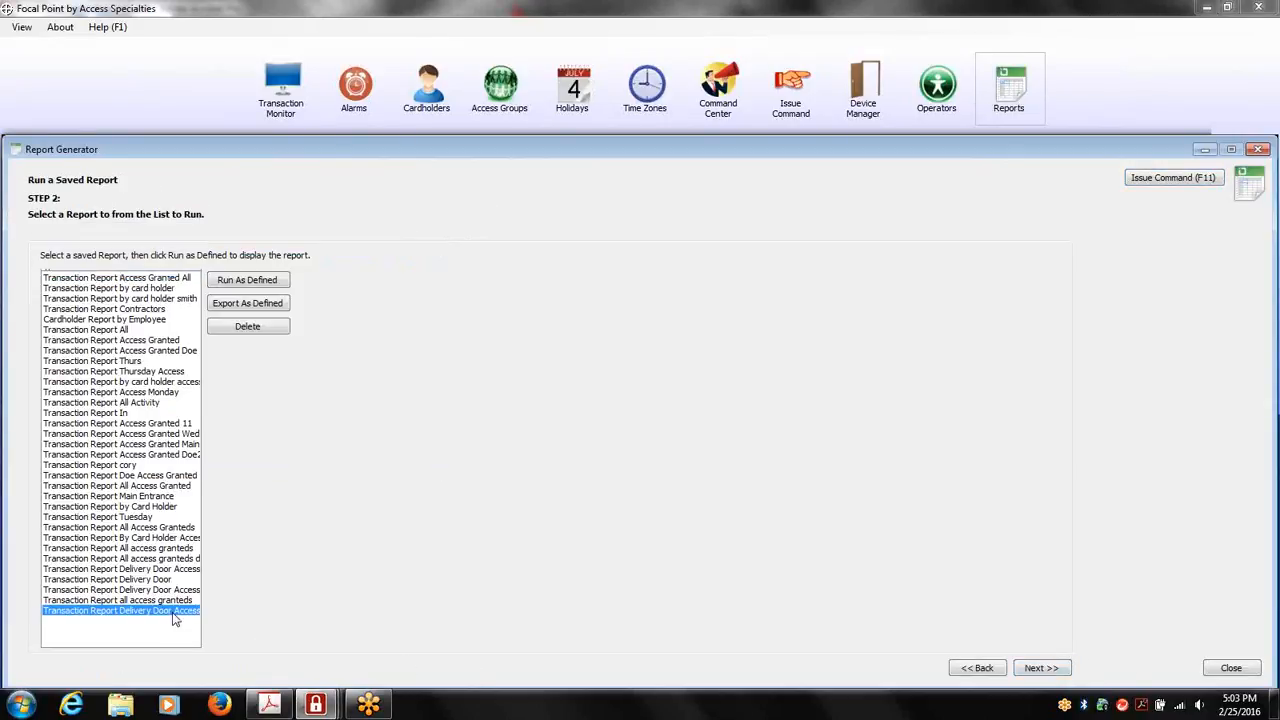
left_click(248, 280)
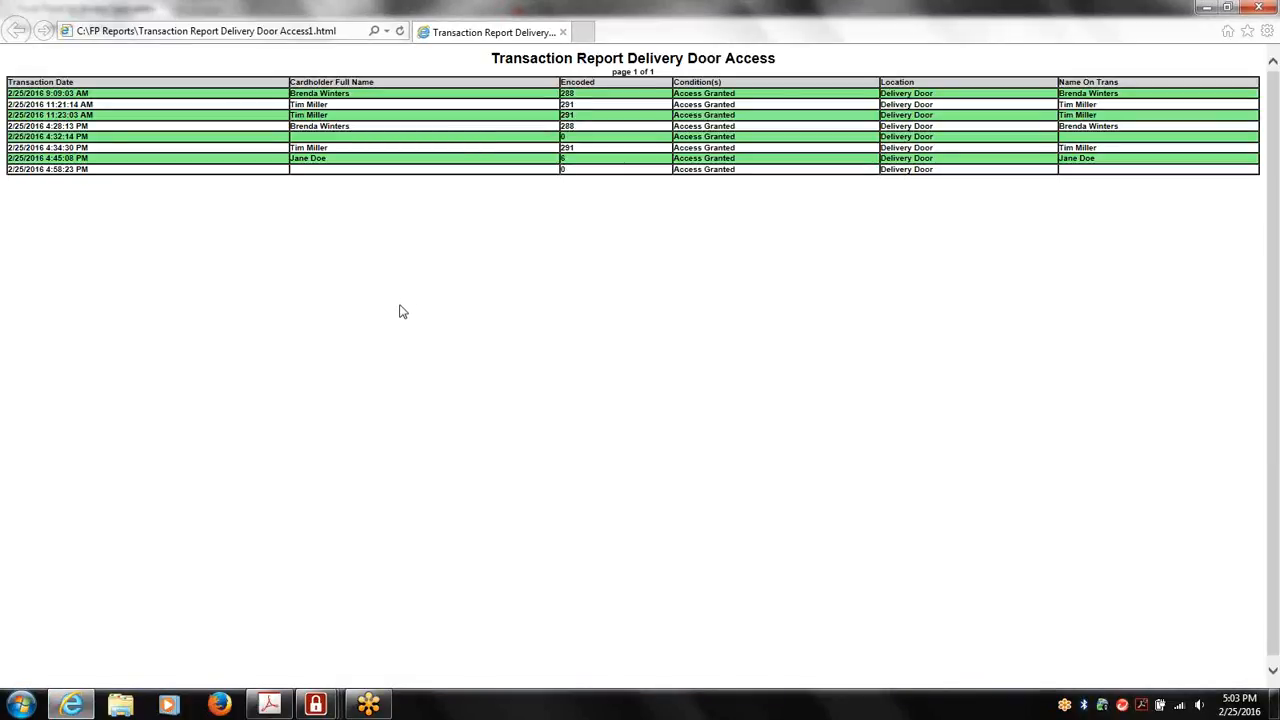
left_click(1262, 8)
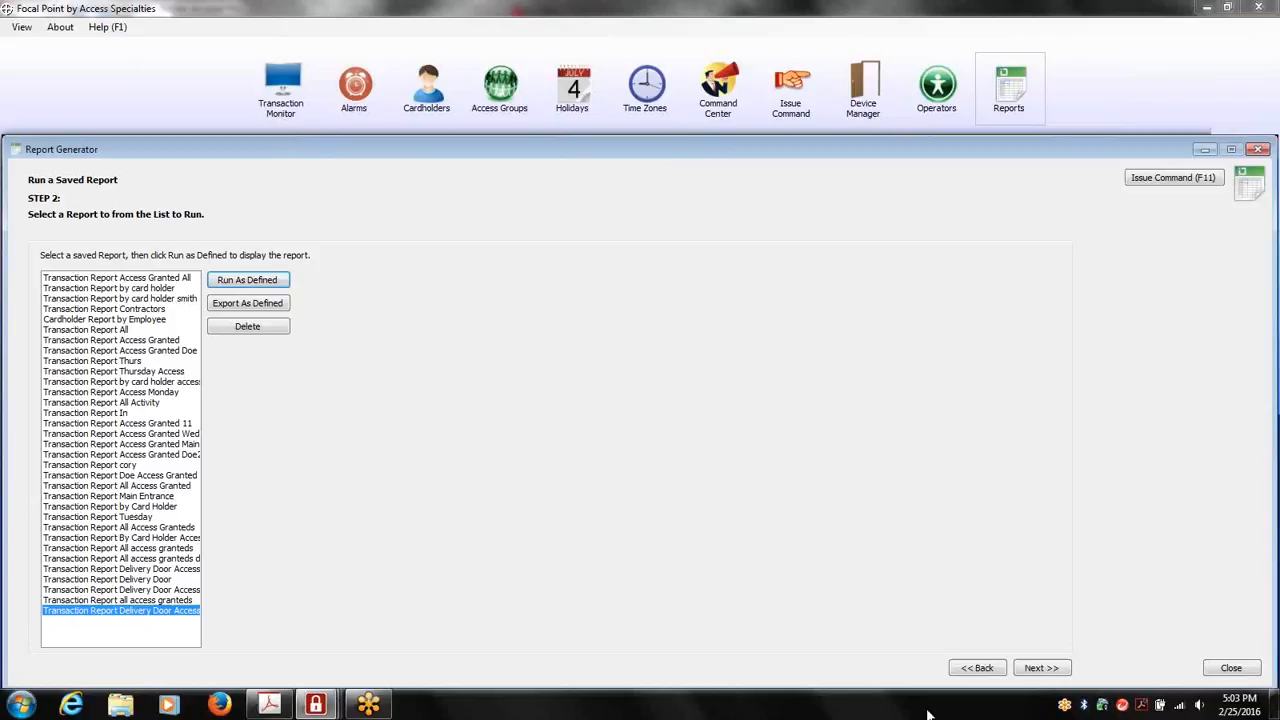
Set the selected saved report's start date to 2/24/2016, run the report with its existing criteria, and close the output after viewing
left_click(1066, 678)
left_click(1052, 676)
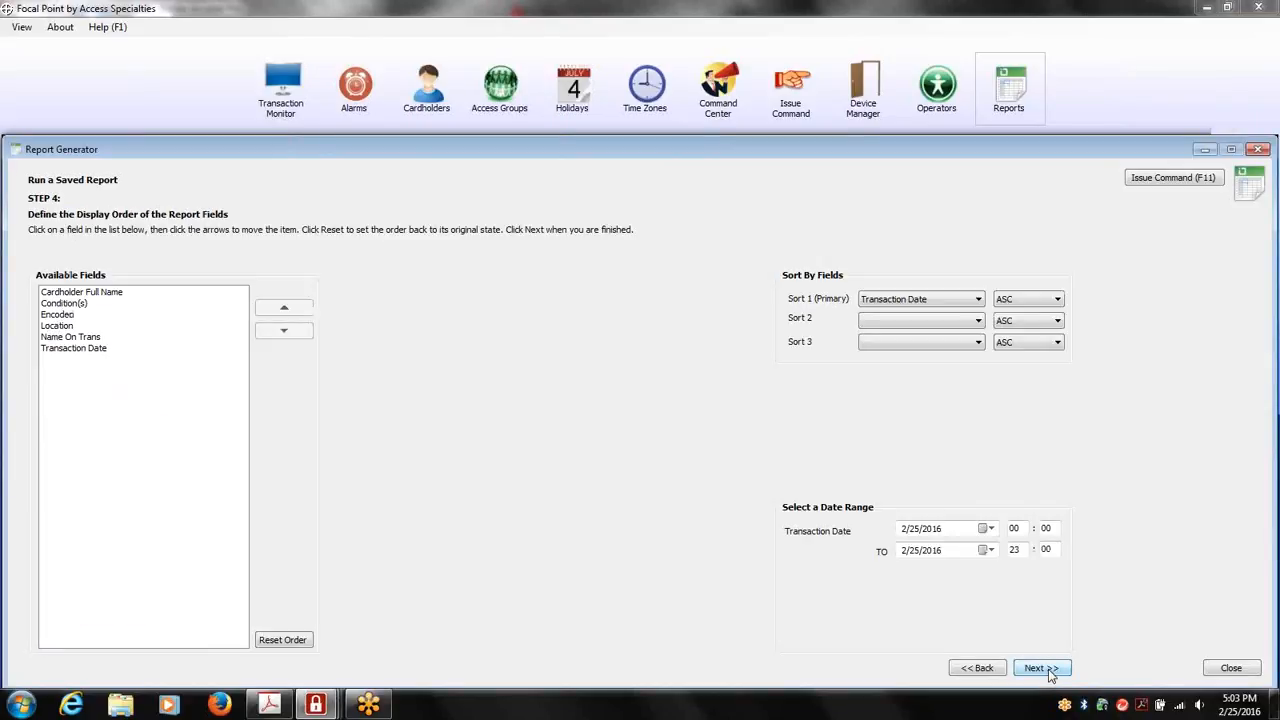
left_click(986, 528)
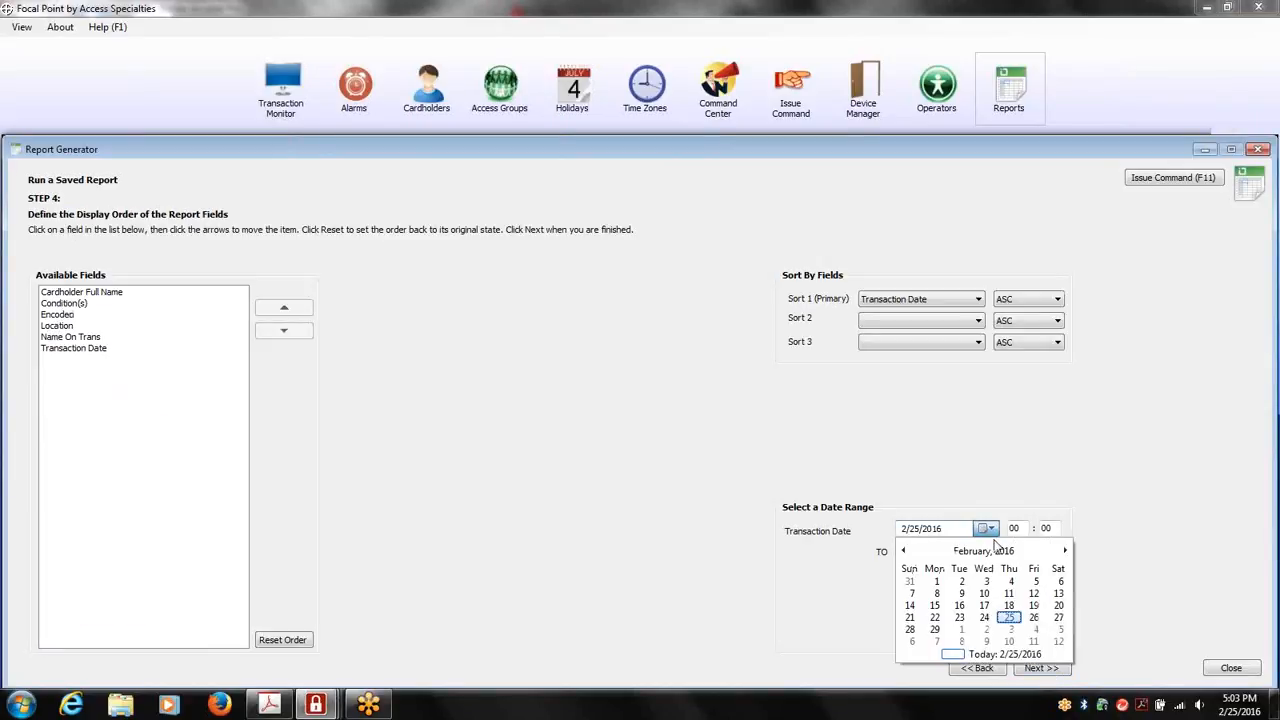
left_click(985, 618)
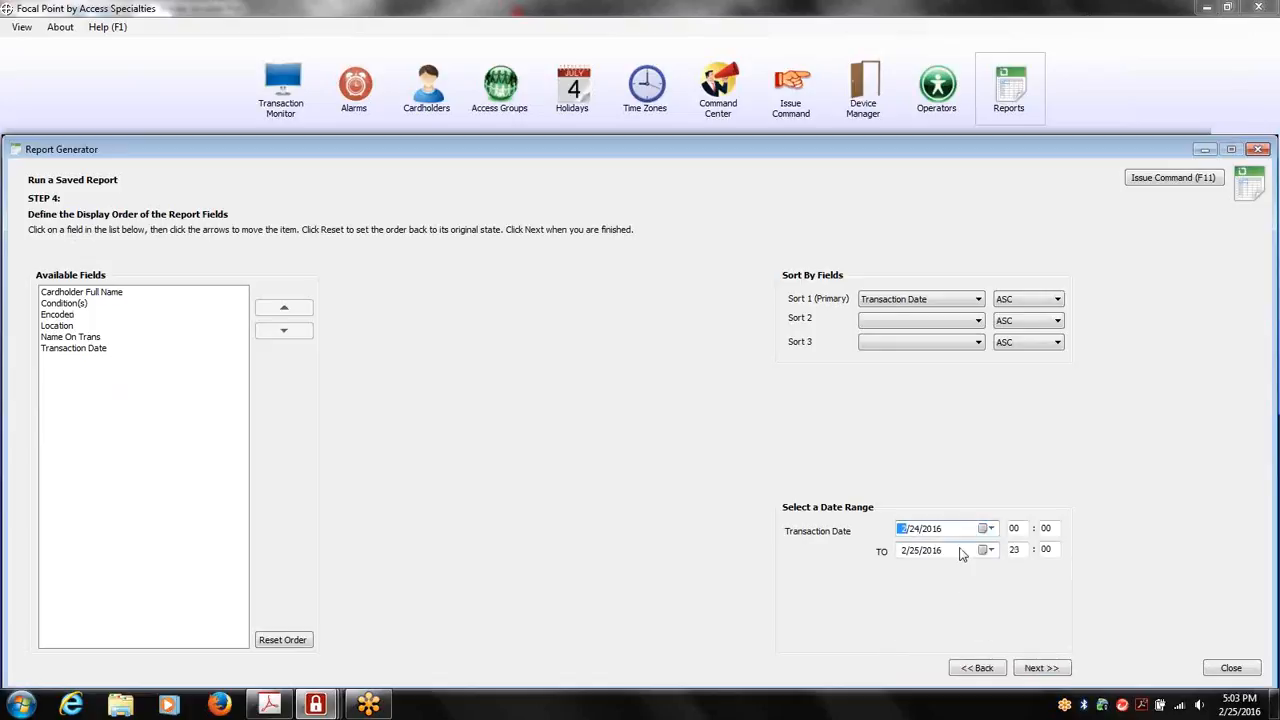
left_click(1048, 668)
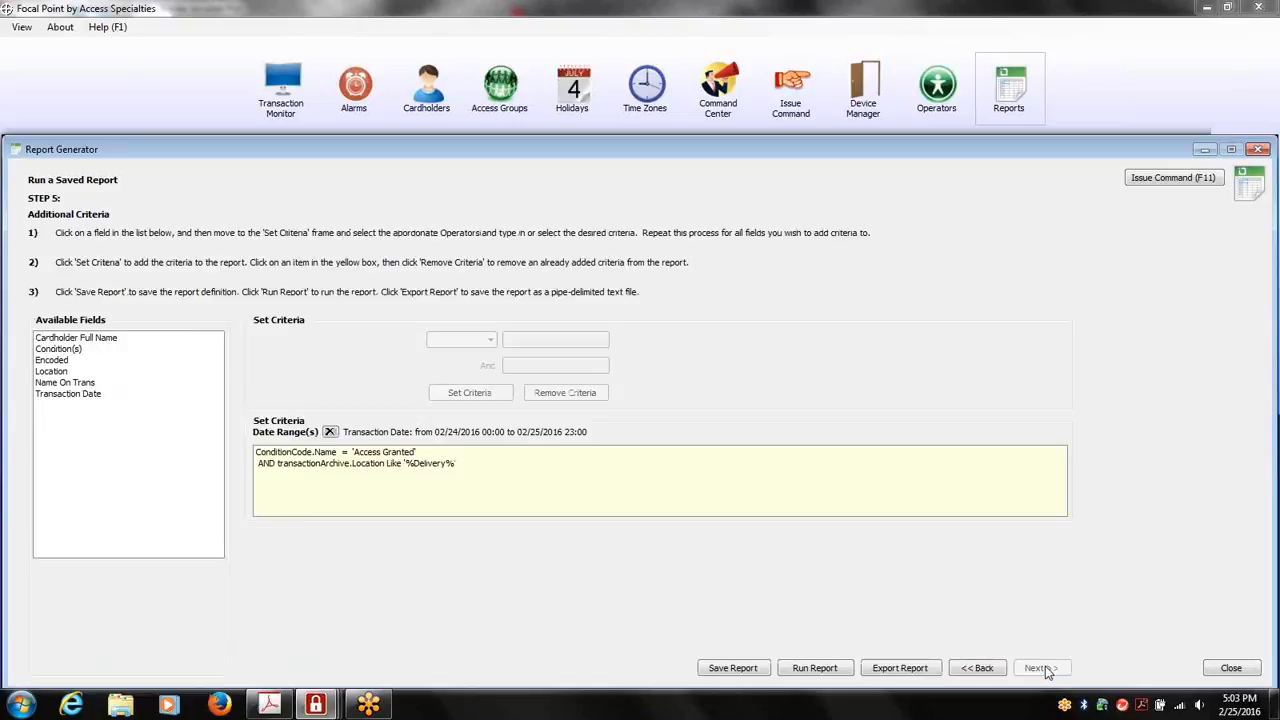
left_click(840, 668)
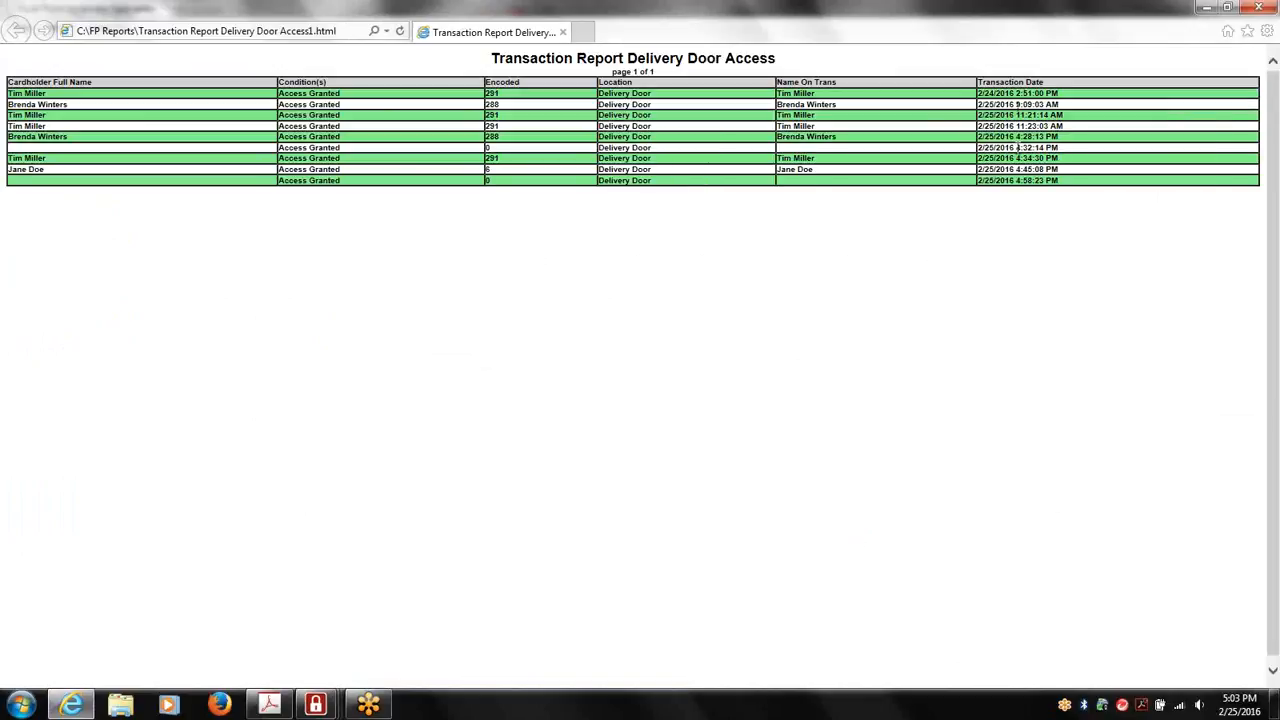
left_click(1258, 8)
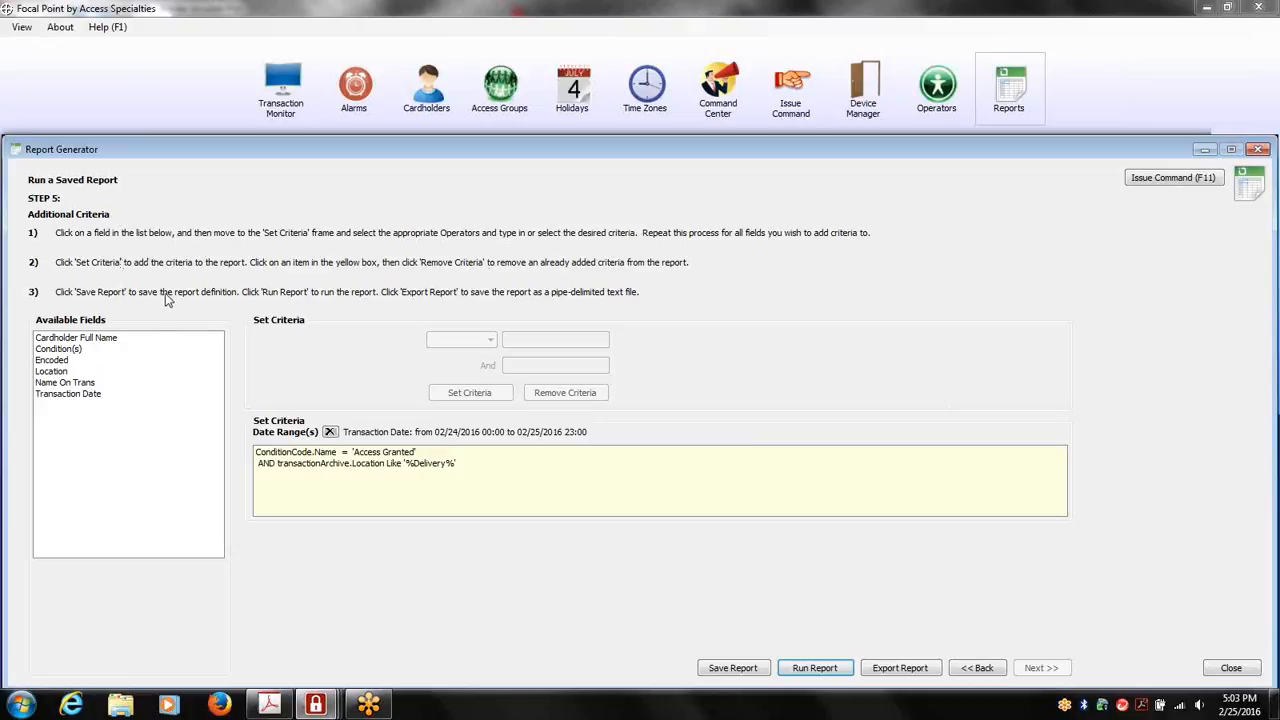
Save the modified report under the title Transaction Report Delivery Door Access 2 and close the Report Generator
left_click(739, 669)
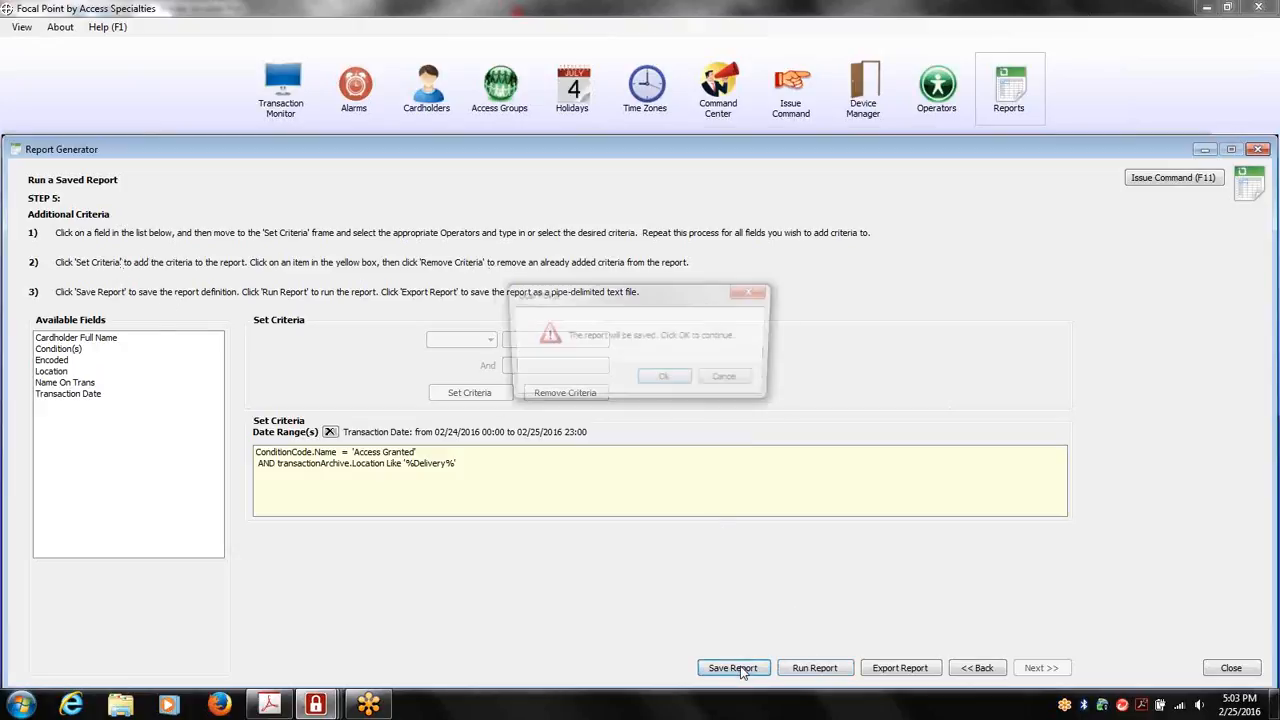
left_click(663, 376)
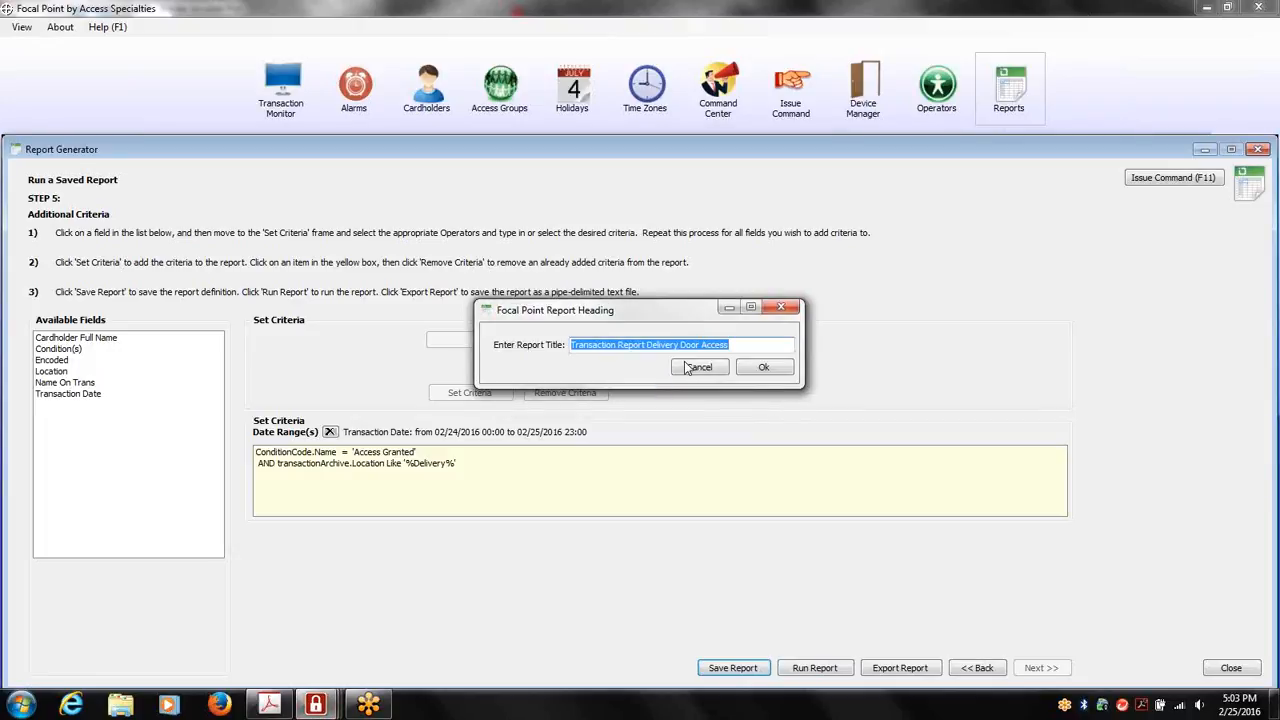
left_click(744, 346)
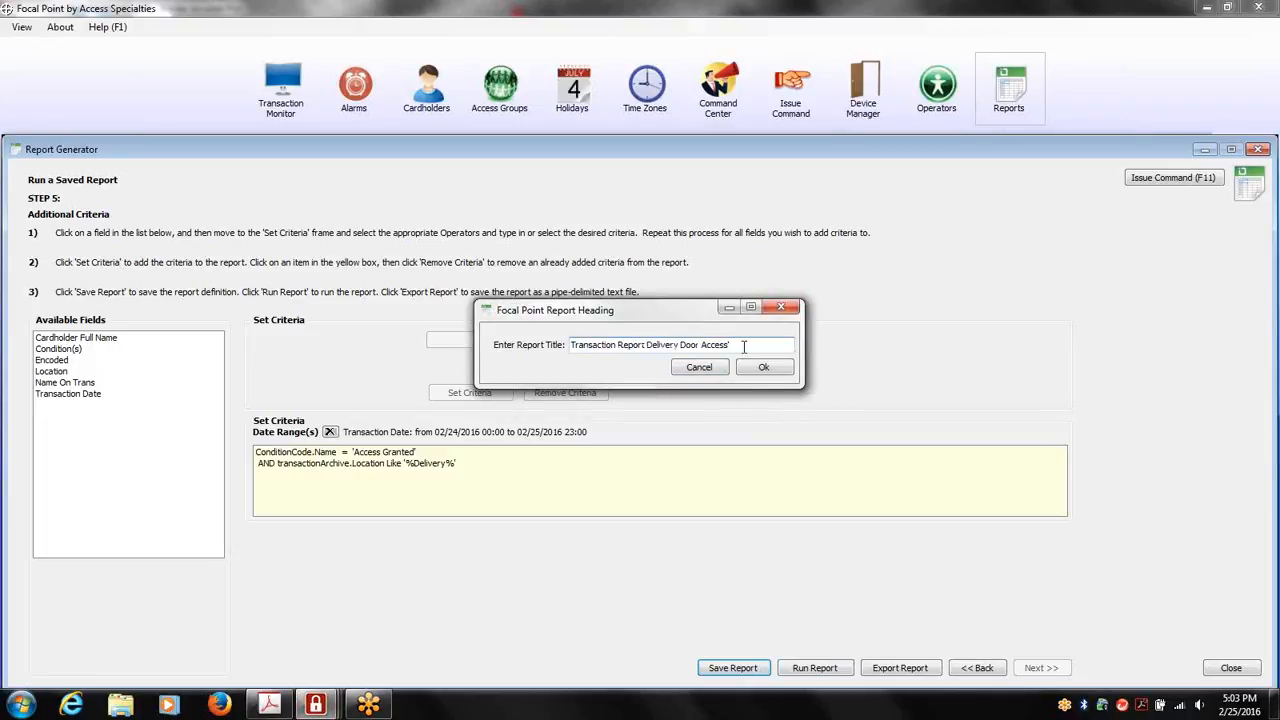
type("2")
left_click(762, 368)
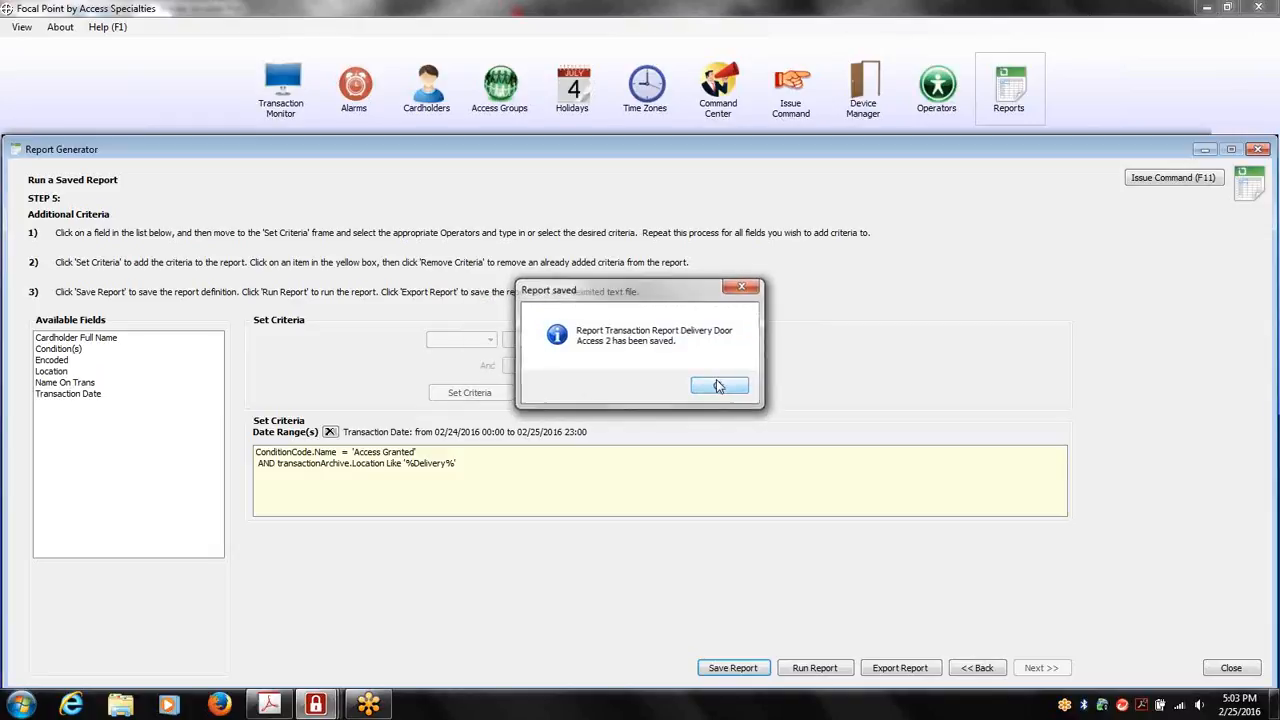
left_click(737, 388)
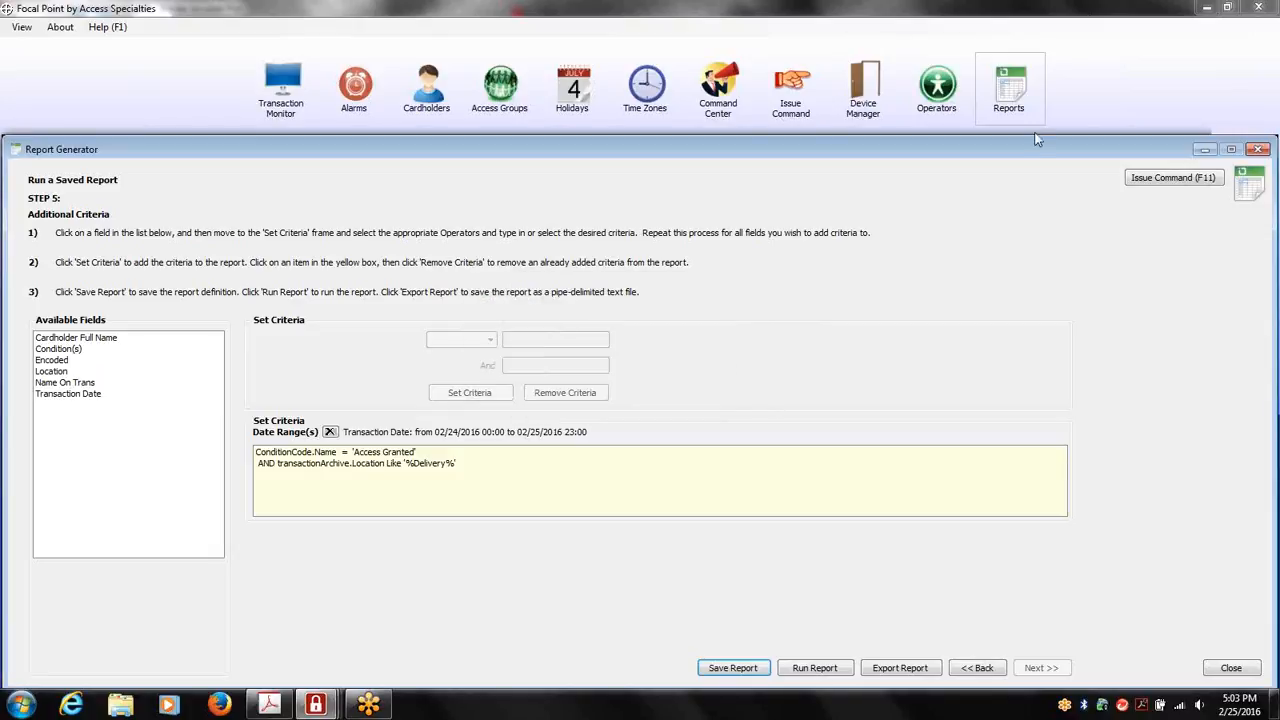
left_click(1258, 148)
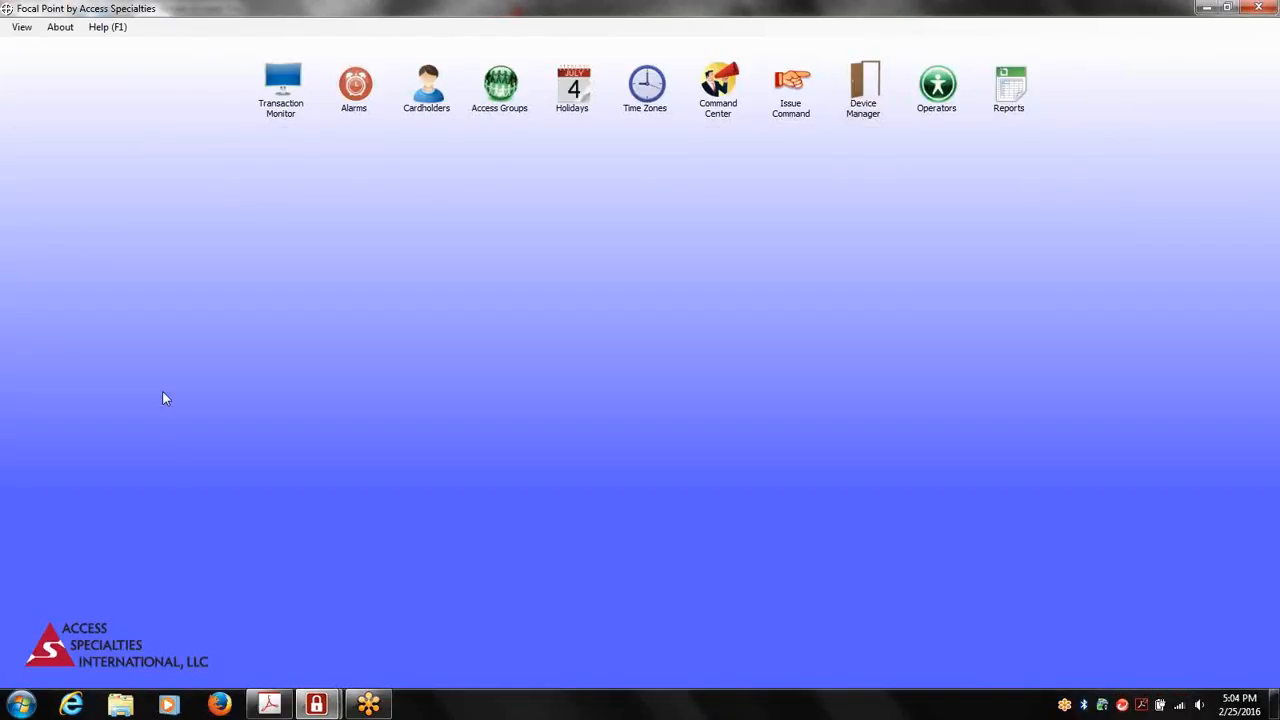